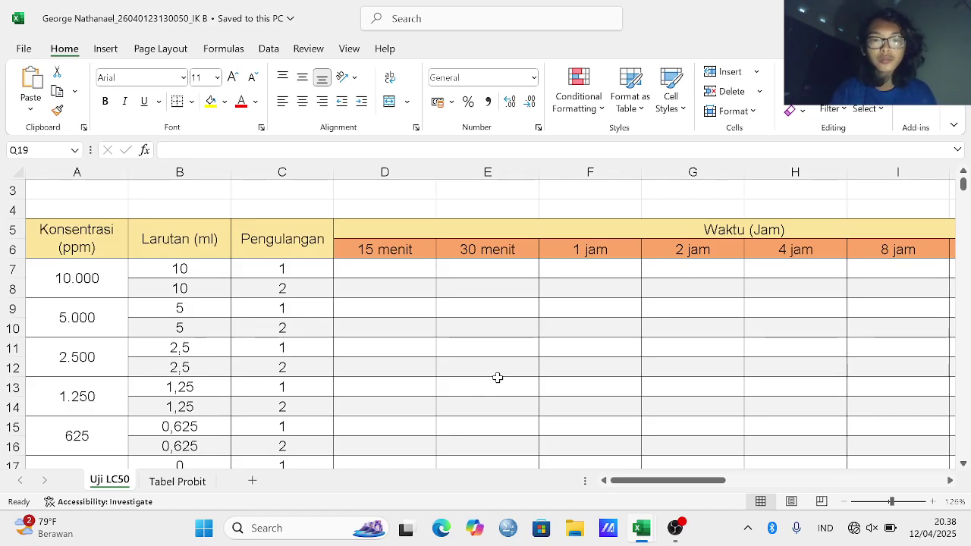
# Step: Switch to the Data Mortalitas Artemia Kelompok 3 workbook and copy the mortality counts in C4:J13
pyautogui.scroll(-5, 498, 377)
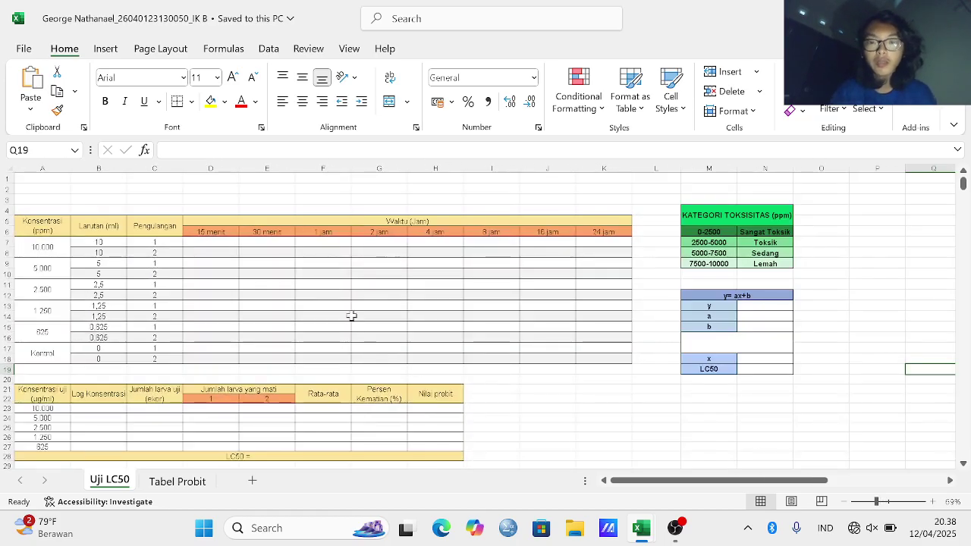
pyautogui.moveTo(643, 531)
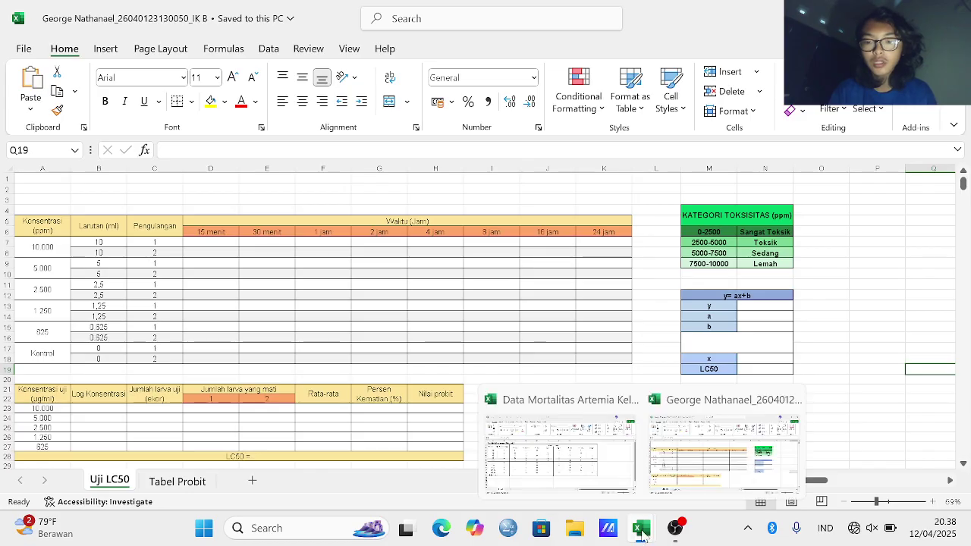
pyautogui.click(590, 470)
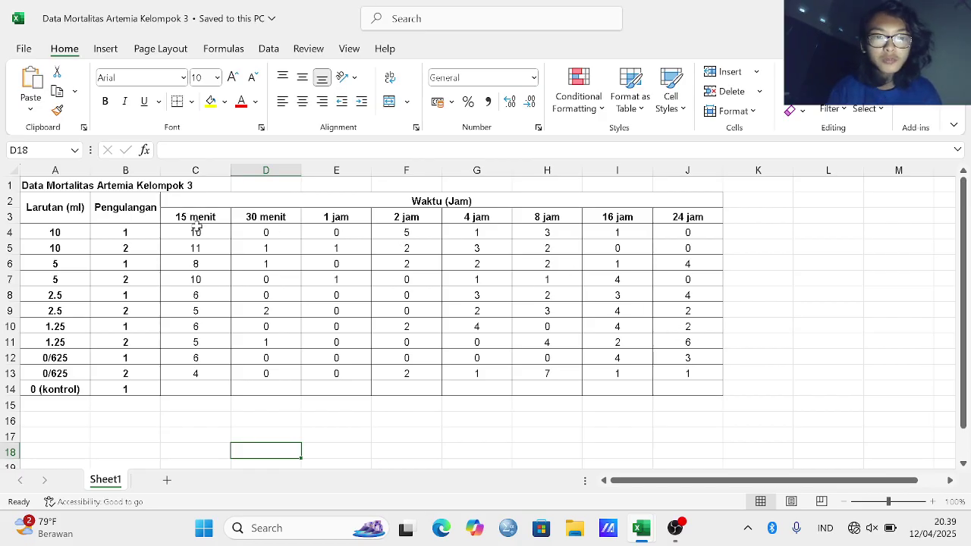
pyautogui.moveTo(197, 231)
pyautogui.mouseDown()
pyautogui.moveTo(622, 343)
pyautogui.moveTo(667, 367)
pyautogui.mouseUp()
pyautogui.hotkey('ctrl', 'c')
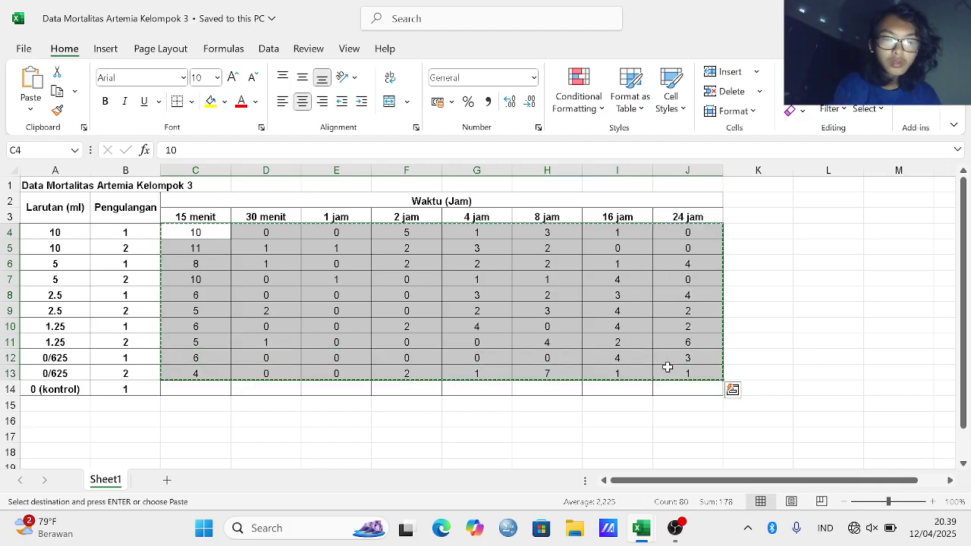
# Step: Return to the workbook with the Uji LC50 sheet and paste the copied mortality counts starting at cell D7
pyautogui.moveTo(645, 531)
pyautogui.click(711, 429)
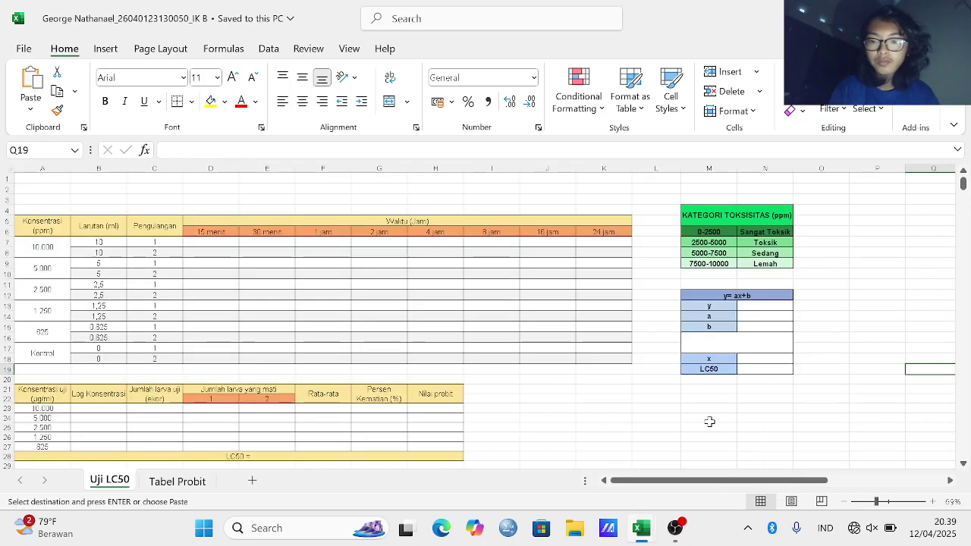
pyautogui.click(226, 242)
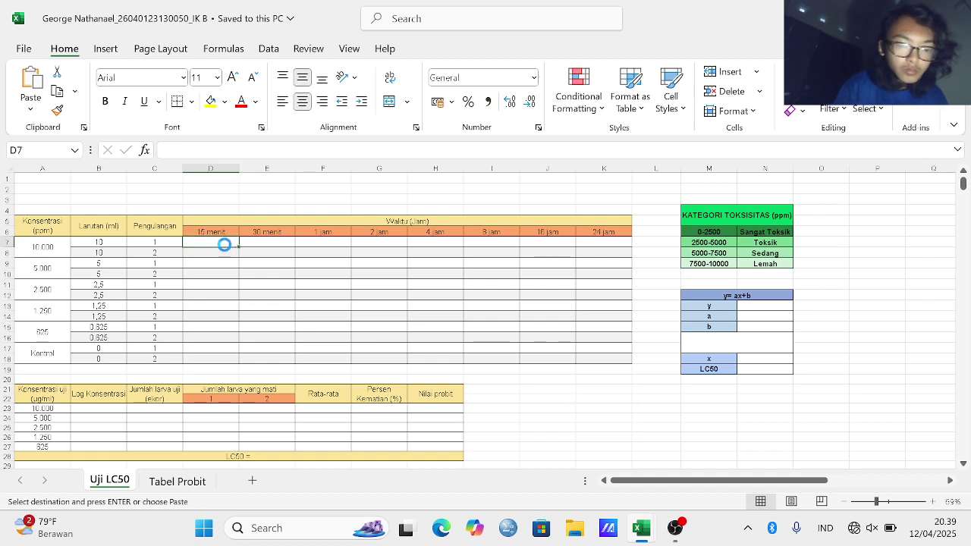
pyautogui.hotkey('ctrl', 'v')
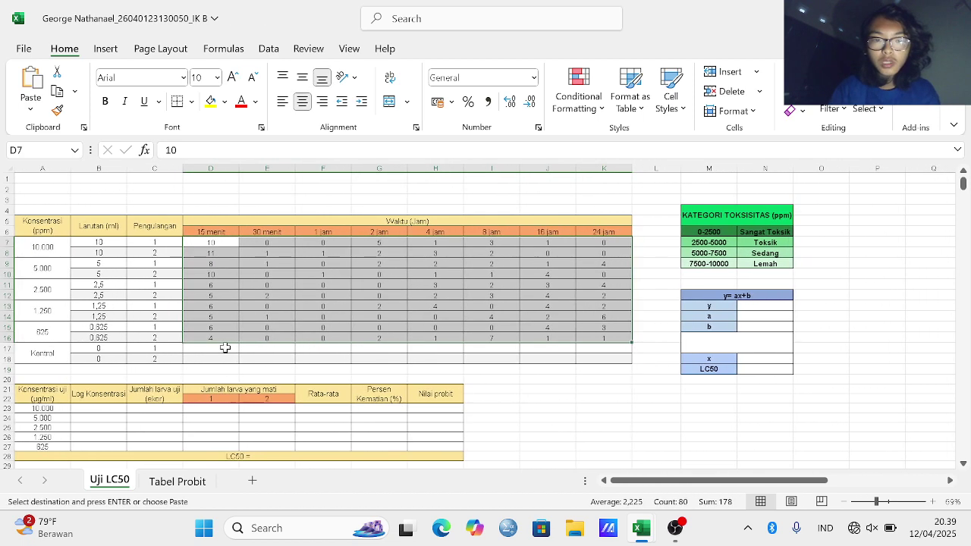
# Step: Enter 0 for every time point from 15 menit to 24 jam in the first Kontrol replicate, D17:K17
pyautogui.click(225, 348)
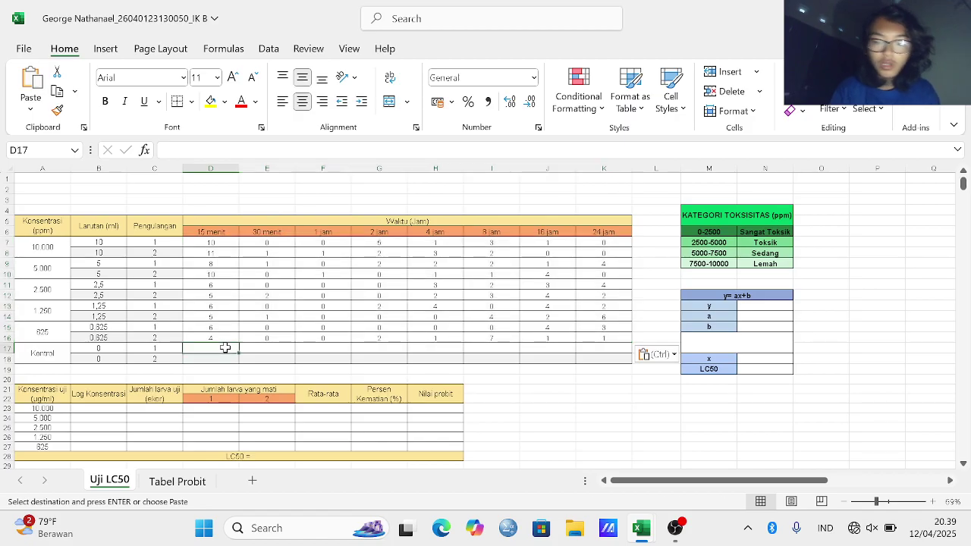
pyautogui.write('0')
pyautogui.press('Tab')
pyautogui.write('0')
pyautogui.press('Tab')
pyautogui.write('0')
pyautogui.press('Tab')
pyautogui.write('0')
pyautogui.press('Tab')
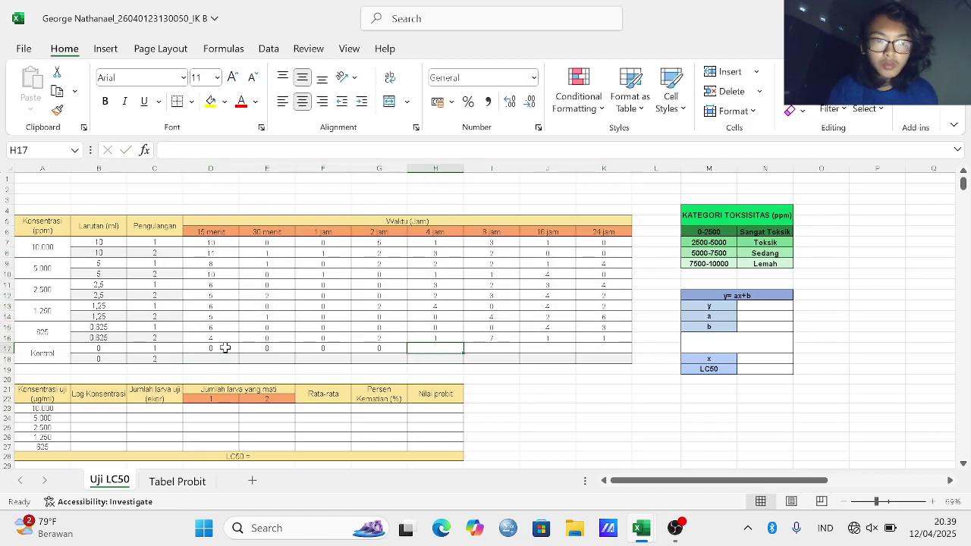
pyautogui.write('0')
pyautogui.press('Tab')
pyautogui.write('0')
pyautogui.press('Tab')
pyautogui.write('0')
pyautogui.press('Tab')
pyautogui.write('0')
pyautogui.press('Down')
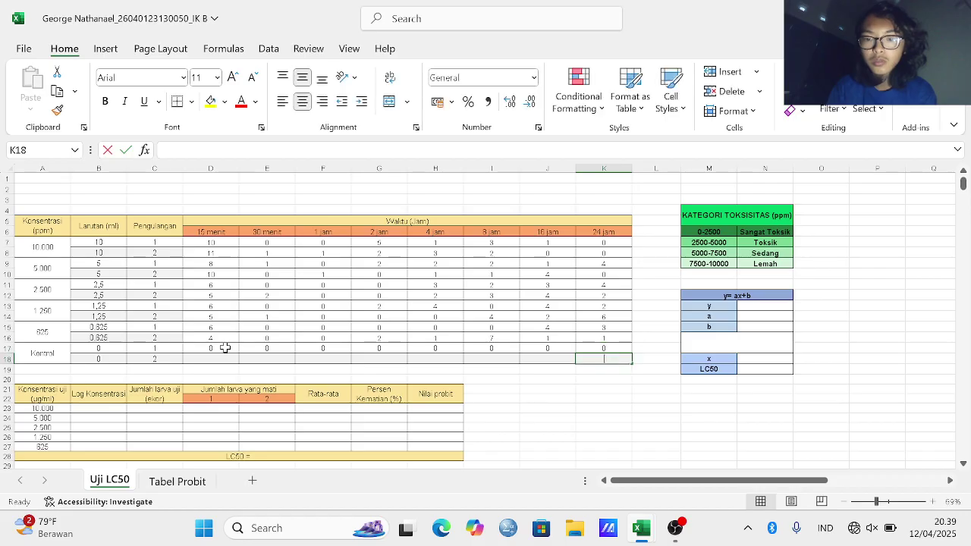
# Step: Enter 0 for every time point in the second Kontrol replicate, cells D18:K18
pyautogui.write('0')
pyautogui.press('Left')
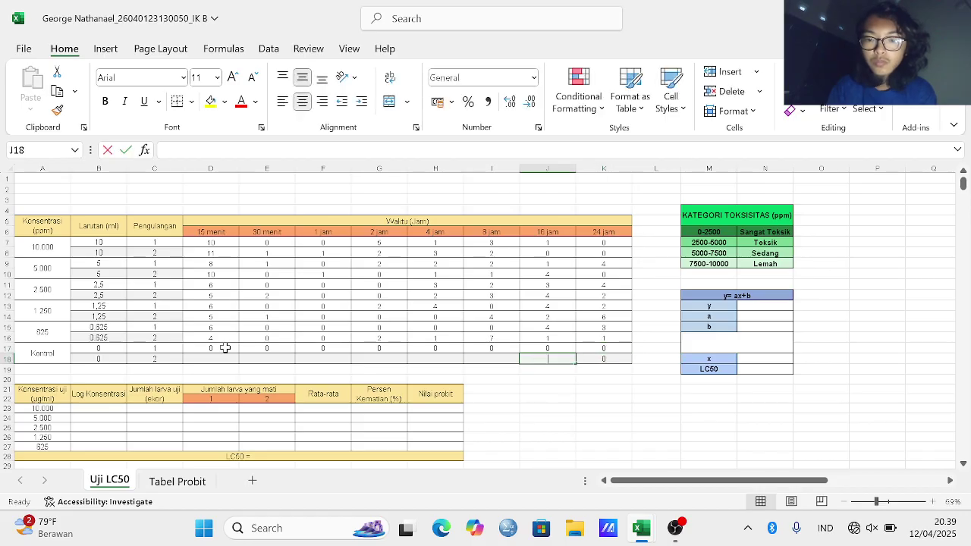
pyautogui.press('0')
pyautogui.press('Left')
pyautogui.press('0')
pyautogui.press('Left')
pyautogui.press('0')
pyautogui.press('Left')
pyautogui.press('0')
pyautogui.press('Left')
pyautogui.press('0')
pyautogui.press('Left')
pyautogui.press('0')
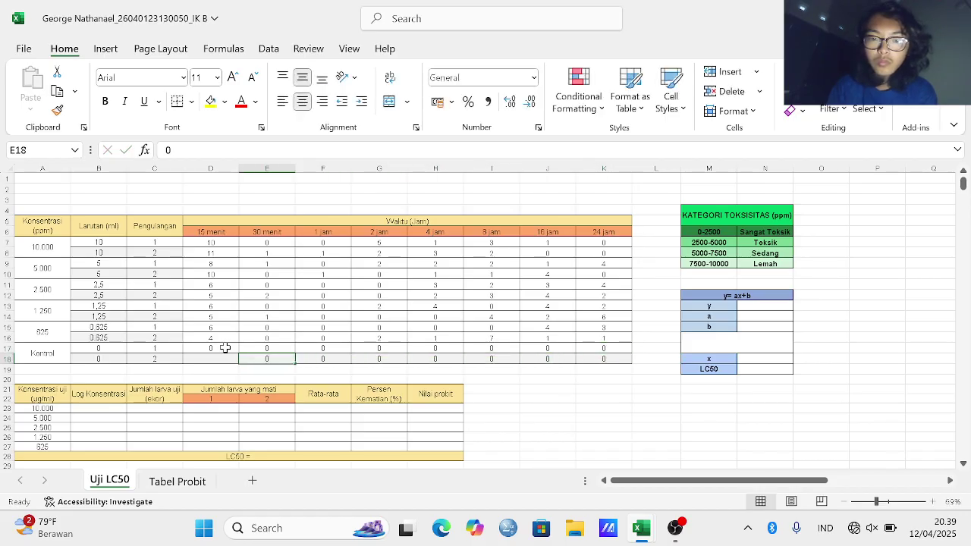
pyautogui.press('Left')
pyautogui.write('0')
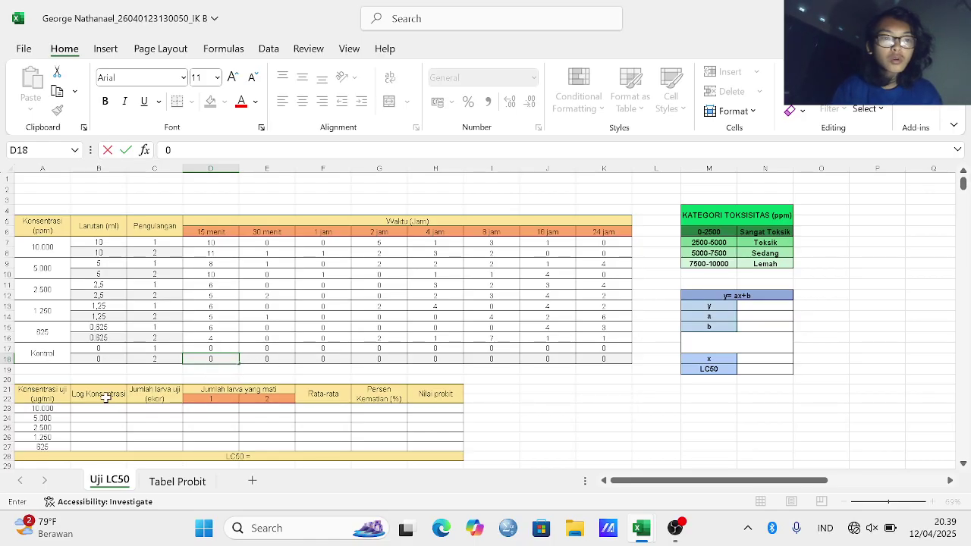
# Step: Calculate the Log Konsentrasi column with =LOG(A23) in B23 and fill the formula down through B27
pyautogui.scroll(-2, 143, 408)
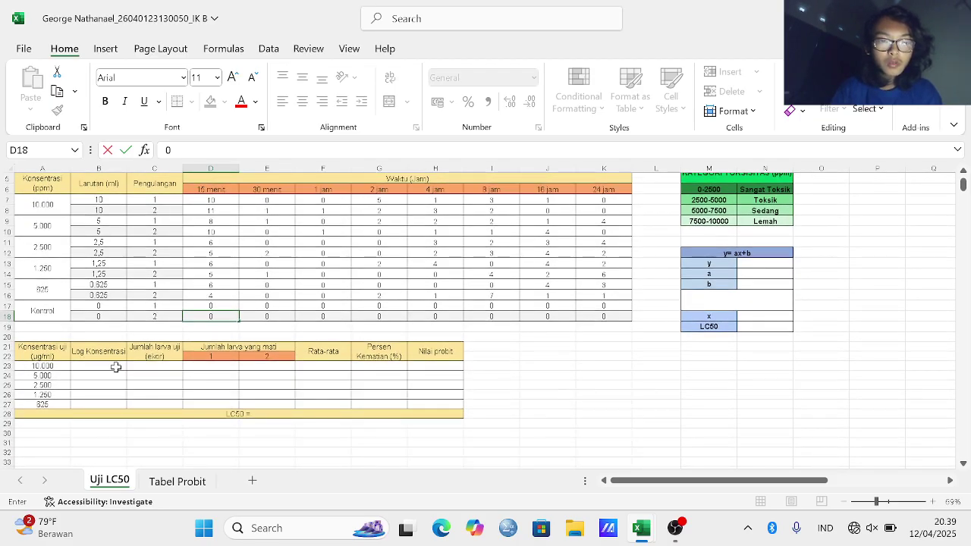
pyautogui.click(82, 374)
pyautogui.keyDown('ctrl'); pyautogui.scroll(1, 84, 364); pyautogui.keyUp('ctrl')
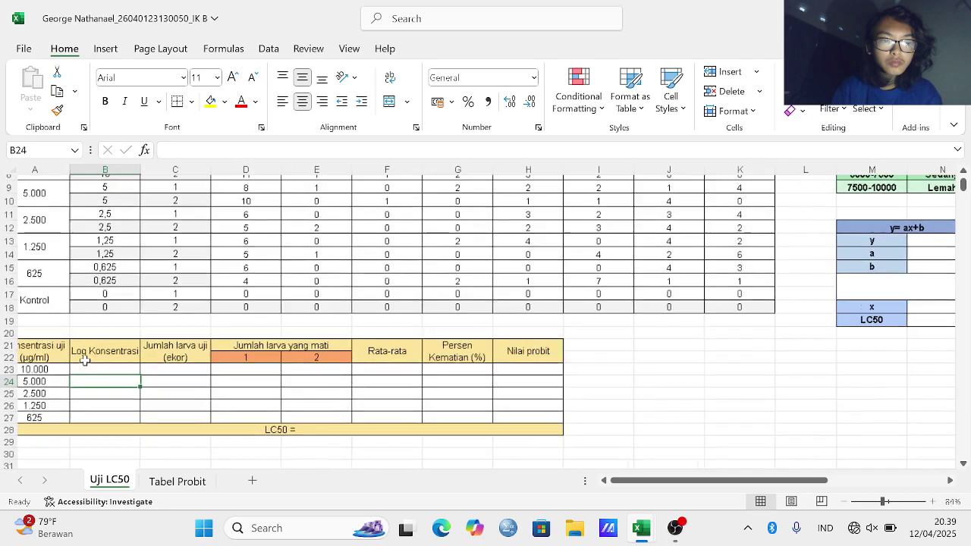
pyautogui.keyDown('ctrl'); pyautogui.scroll(7, 83, 360); pyautogui.keyUp('ctrl')
pyautogui.scroll(-1, 195, 390)
pyautogui.hscroll(-1, 196, 389)
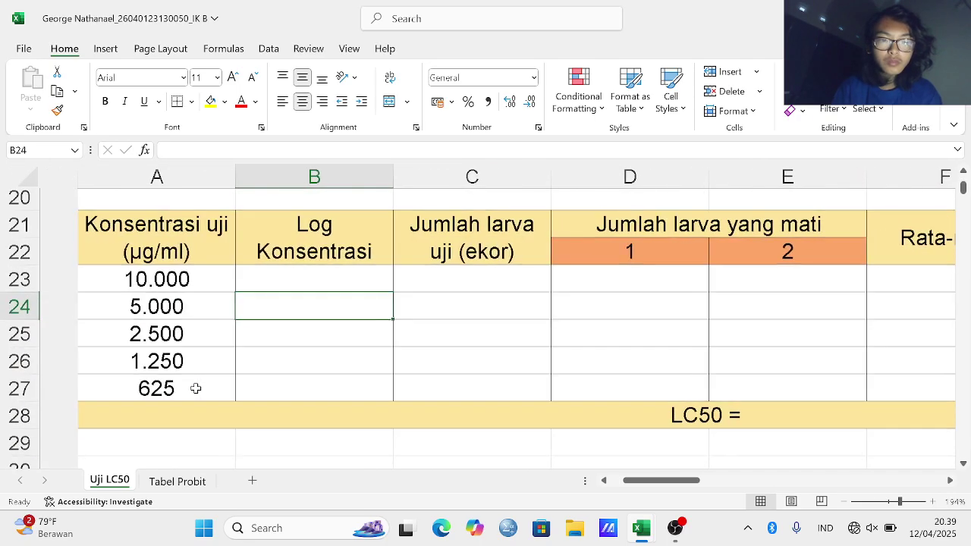
pyautogui.hscroll(1, 195, 388)
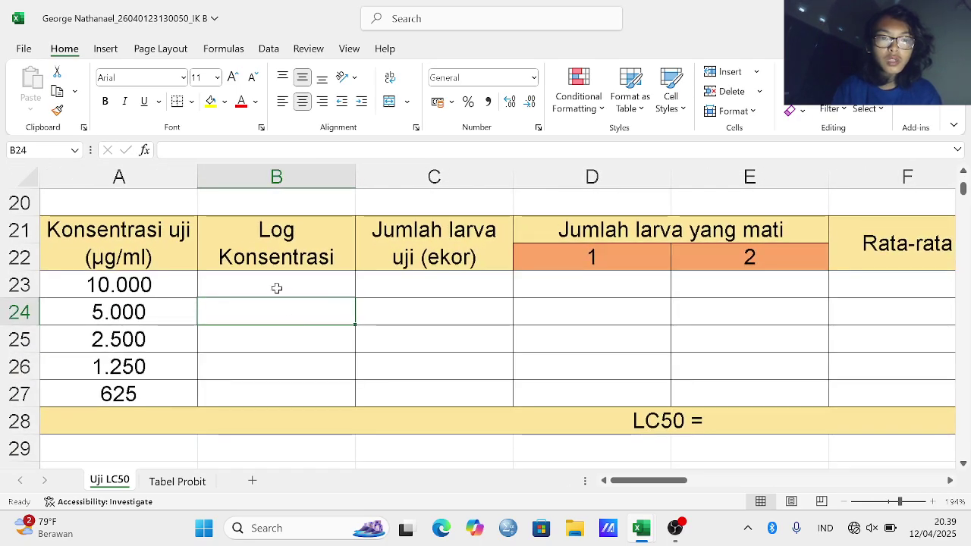
pyautogui.click(277, 288)
pyautogui.write('=lo')
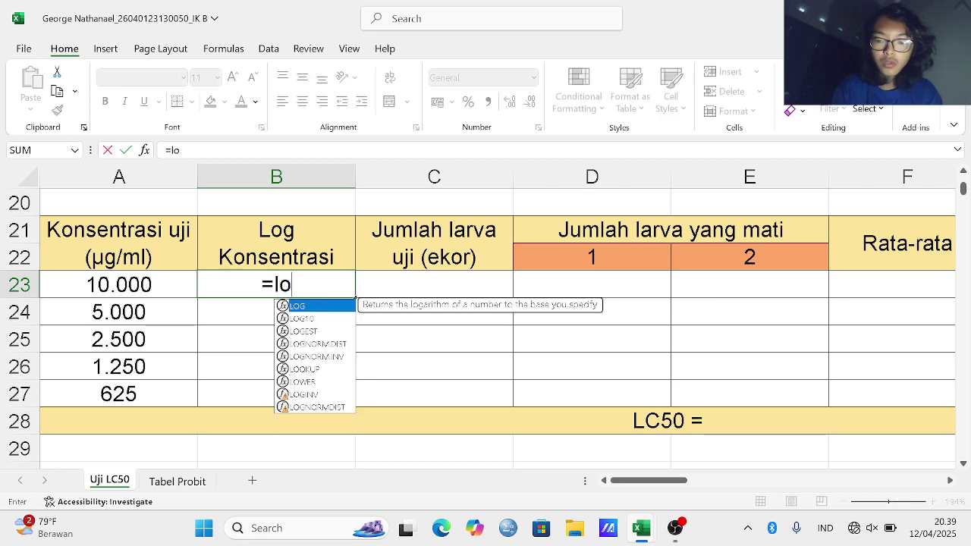
pyautogui.write('g')
pyautogui.doubleClick(295, 306)
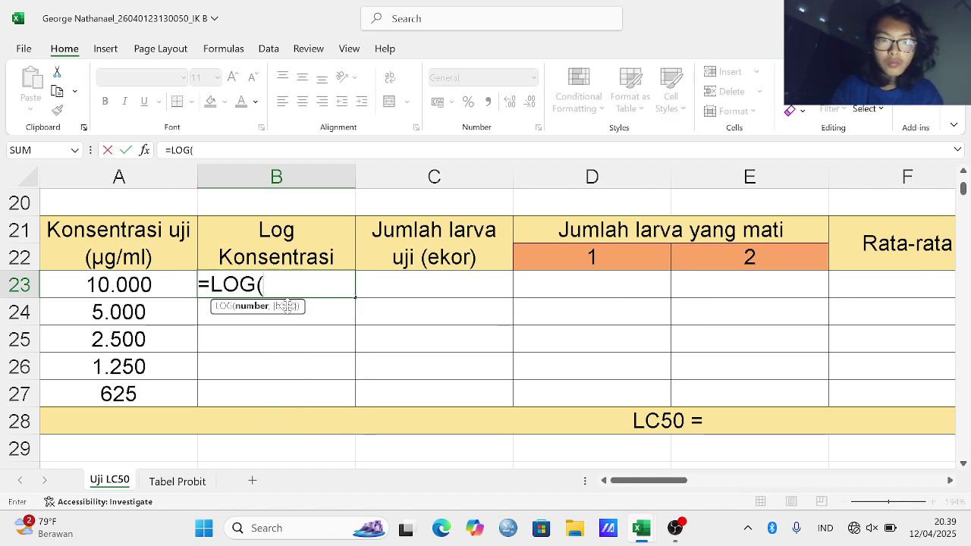
pyautogui.click(147, 288)
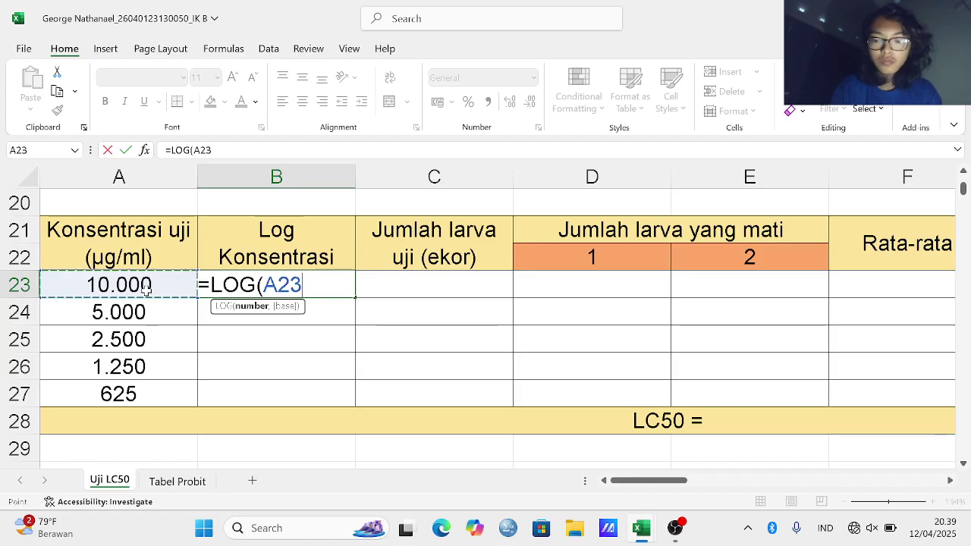
pyautogui.write(')')
pyautogui.press('Return')
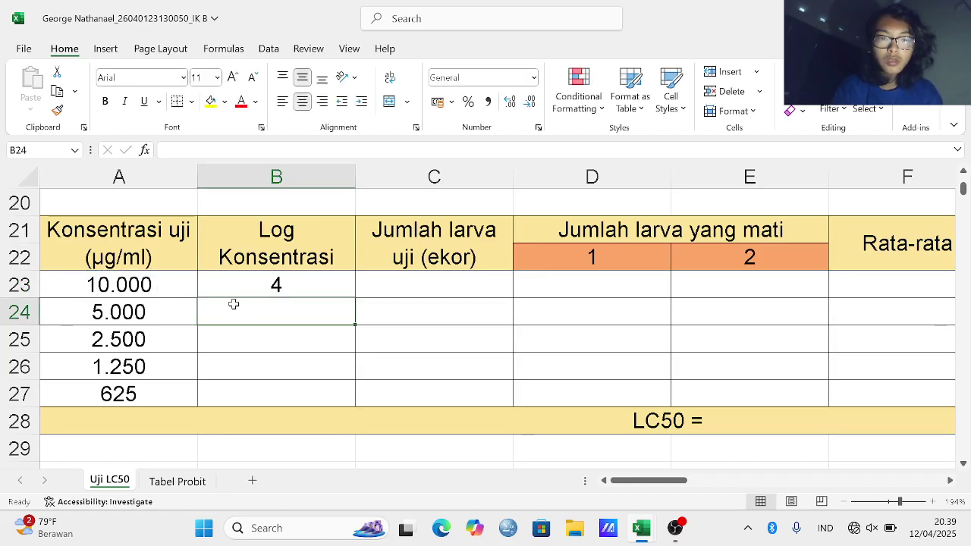
pyautogui.click(235, 284)
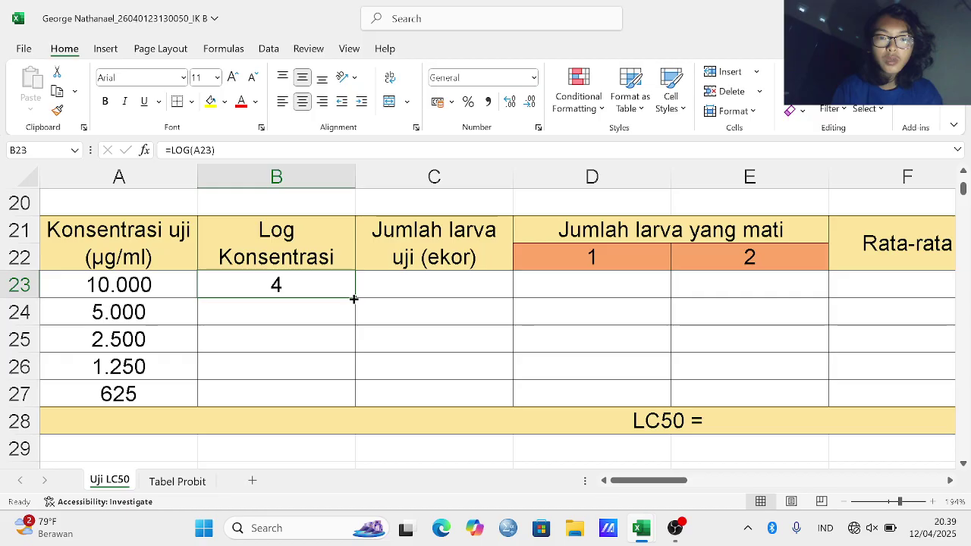
pyautogui.moveTo(354, 298); pyautogui.dragTo(358, 386)
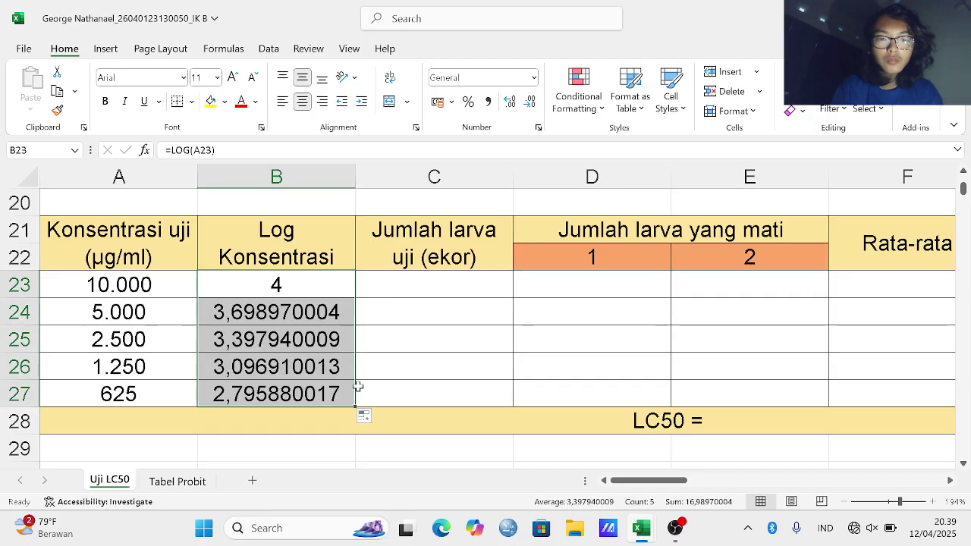
# Step: Enter 20 as the Jumlah larva uji (ekor) for all five concentrations in C23:C27
pyautogui.click(412, 291)
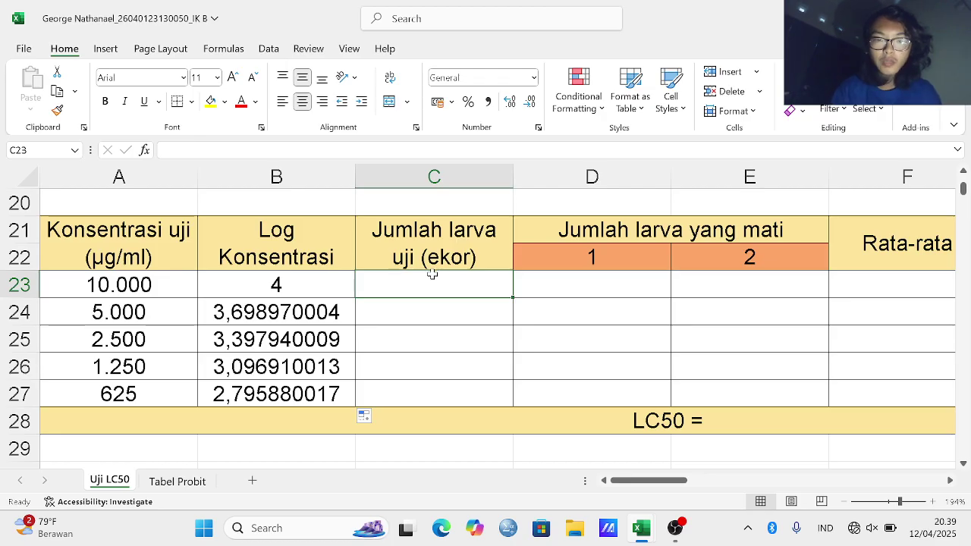
pyautogui.write('20')
pyautogui.press('Return')
pyautogui.write('20')
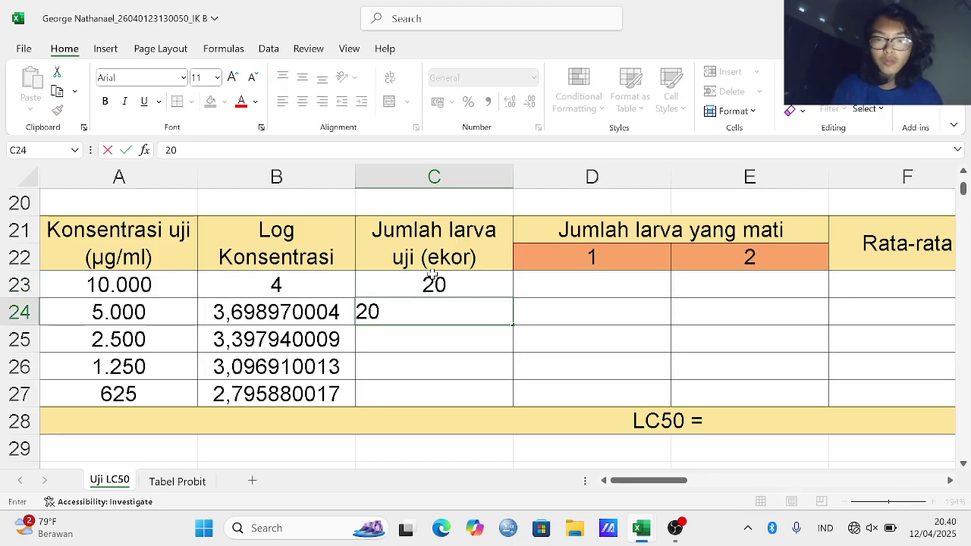
pyautogui.press('Return')
pyautogui.write('20')
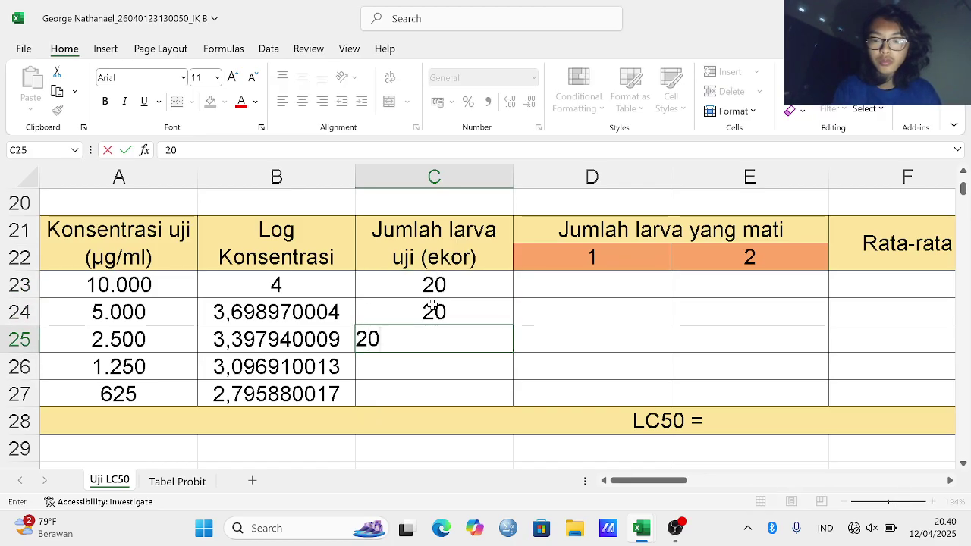
pyautogui.press('Return')
pyautogui.write('20')
pyautogui.press('Return')
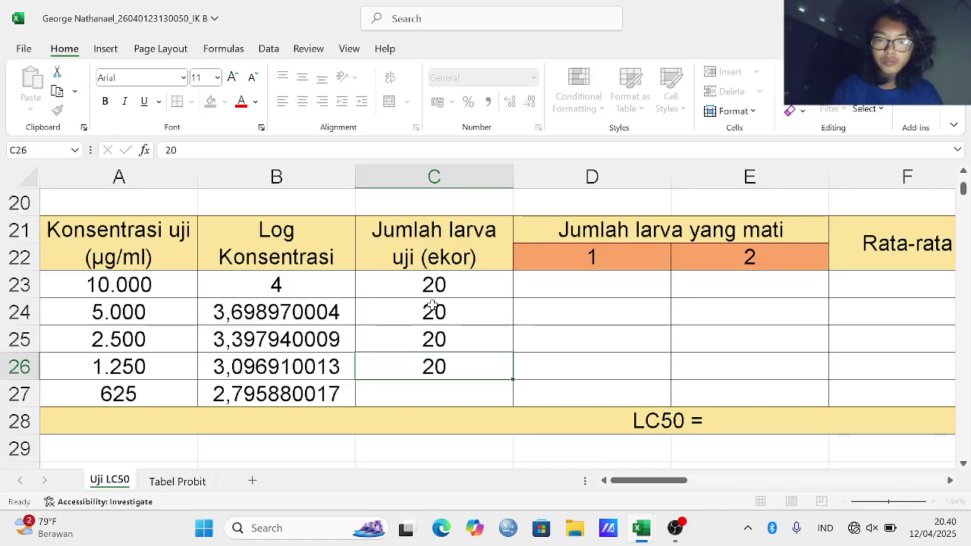
pyautogui.write('20')
pyautogui.click(602, 311)
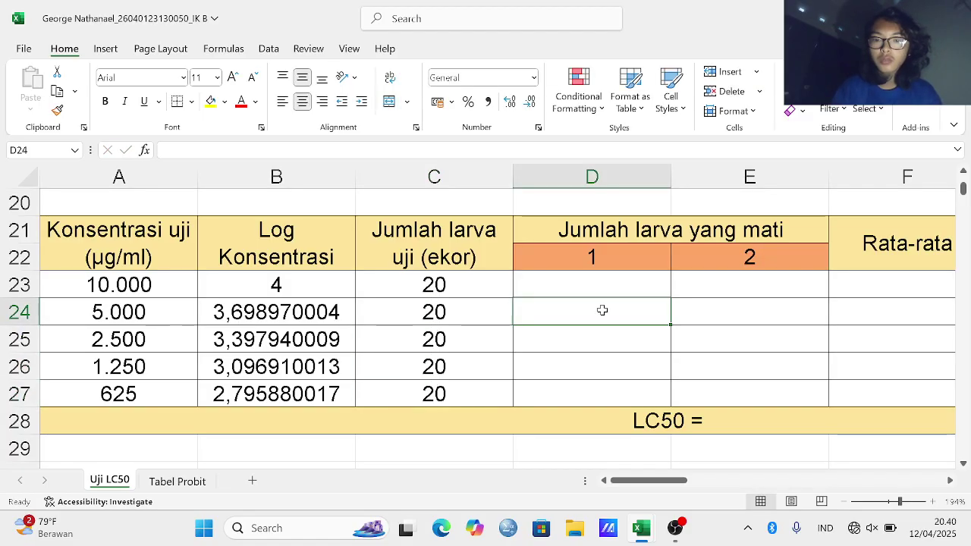
# Step: Total the dead larvae per replicate with =SUM(D7:K7) in L7 and fill the formula down through L16
pyautogui.scroll(-6, 602, 310)
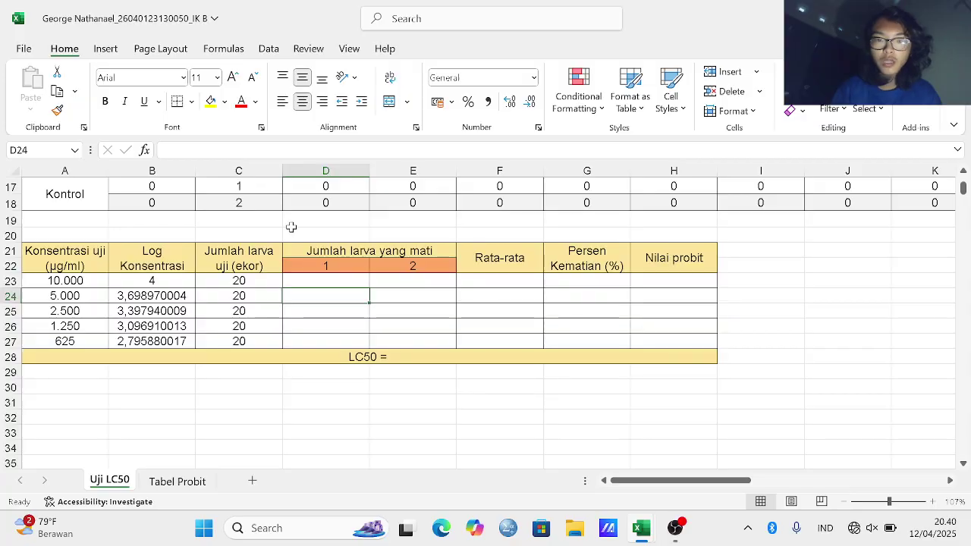
pyautogui.scroll(5, 444, 309)
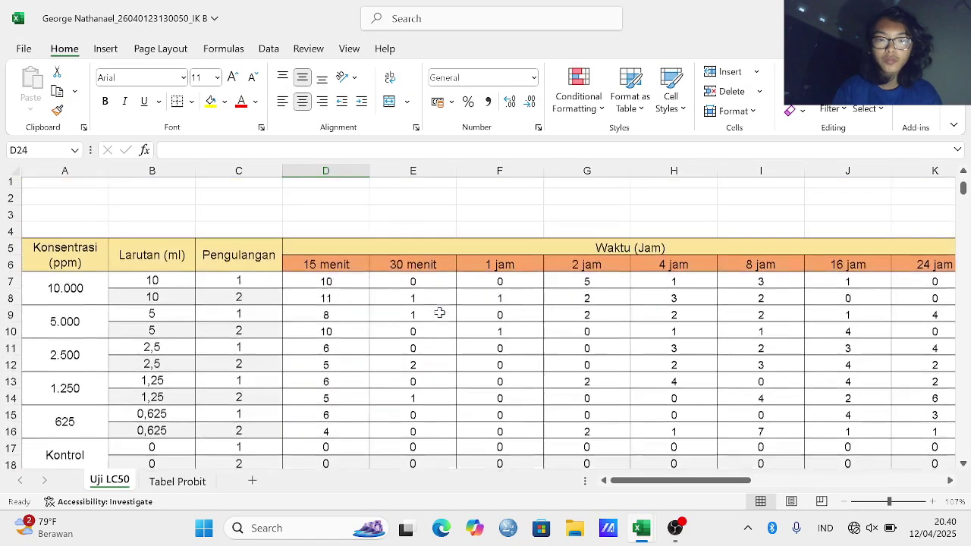
pyautogui.hscroll(1, 440, 312)
pyautogui.scroll(-4, 440, 312)
pyautogui.hscroll(1, 440, 311)
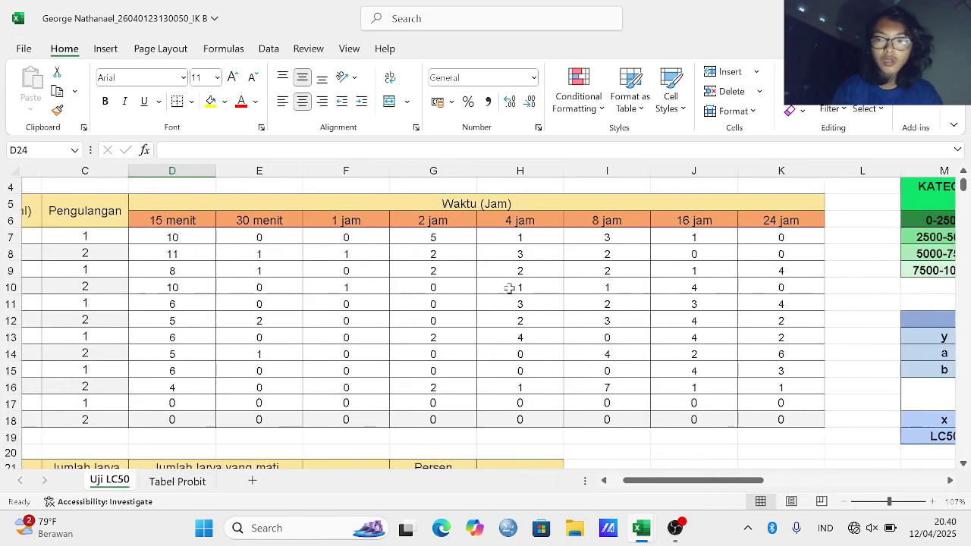
pyautogui.hscroll(-1, 555, 371)
pyautogui.scroll(3, 554, 371)
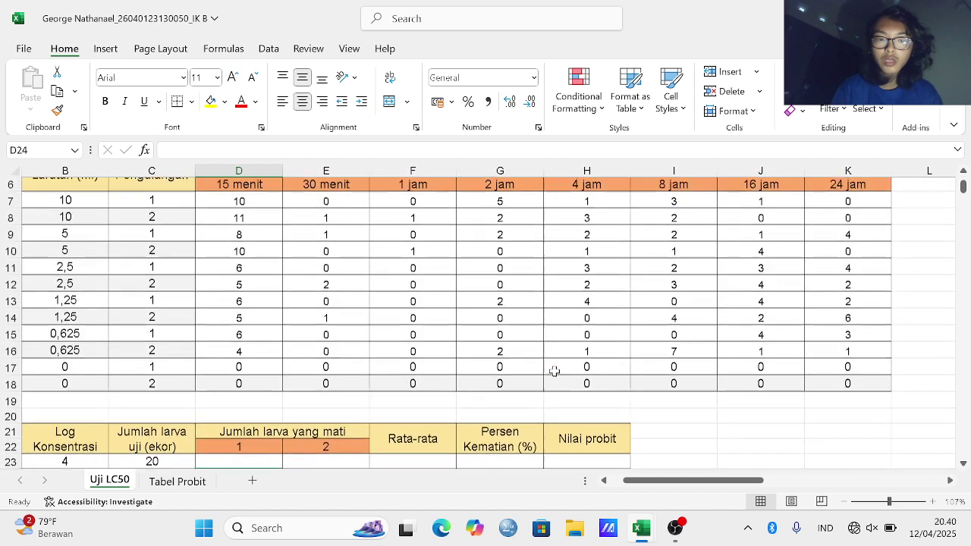
pyautogui.scroll(-1, 554, 370)
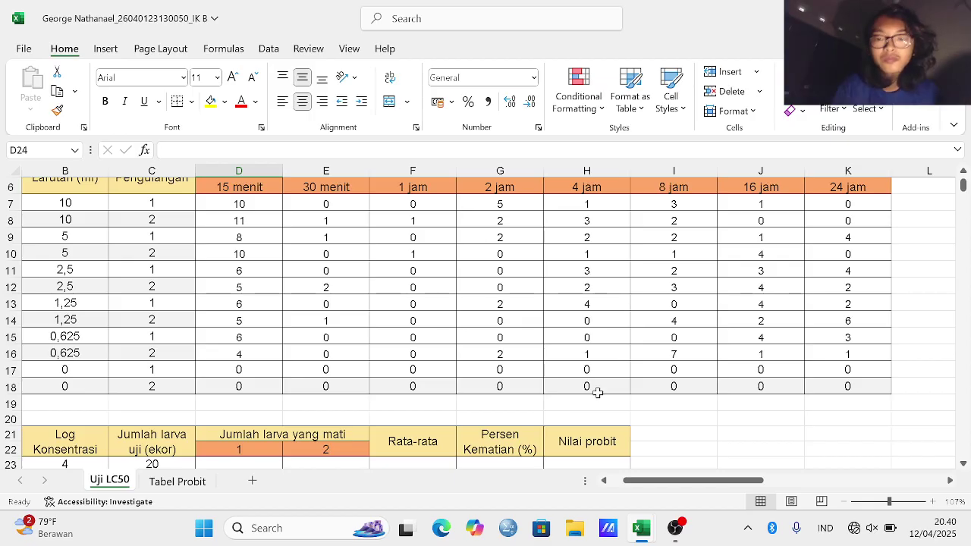
pyautogui.click(932, 199)
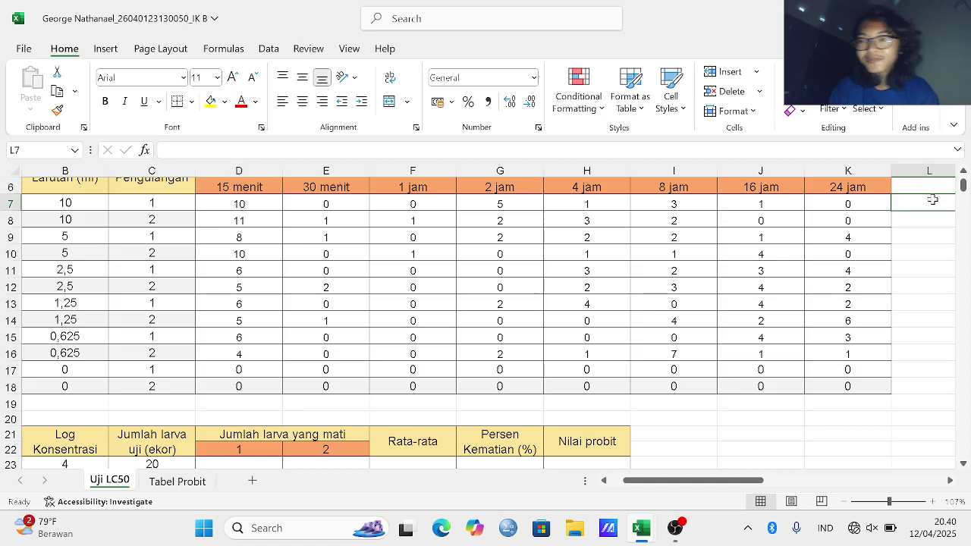
pyautogui.write('=')
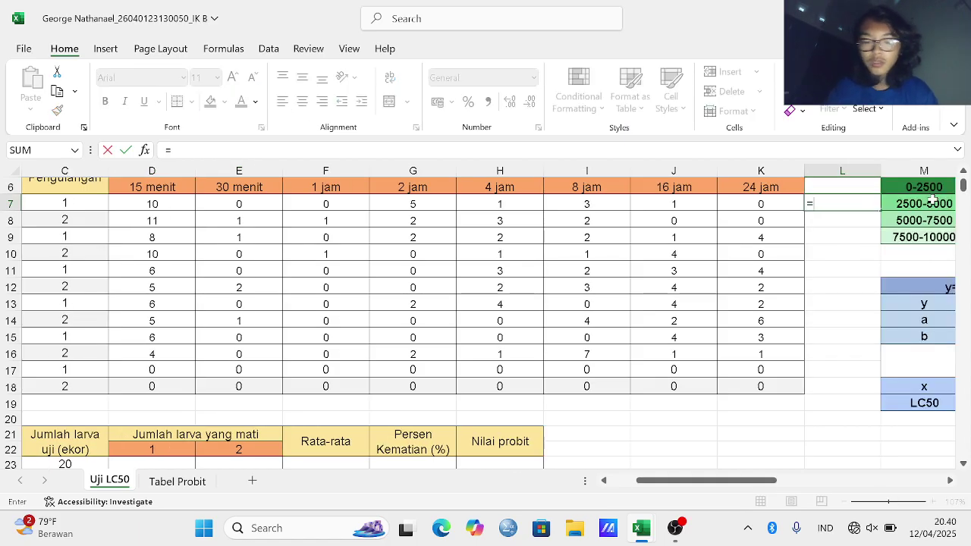
pyautogui.write('sum')
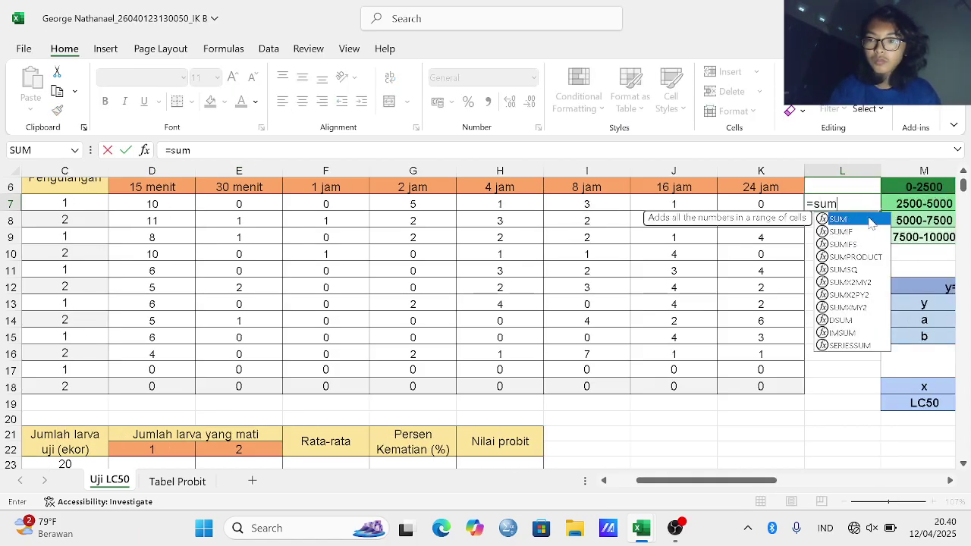
pyautogui.doubleClick(871, 220)
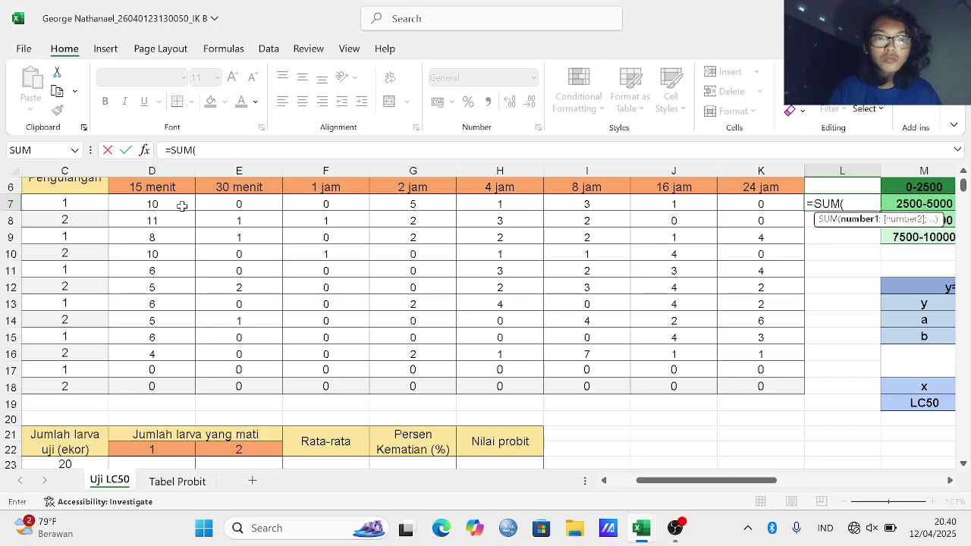
pyautogui.moveTo(183, 205); pyautogui.dragTo(732, 207)
pyautogui.press('Return')
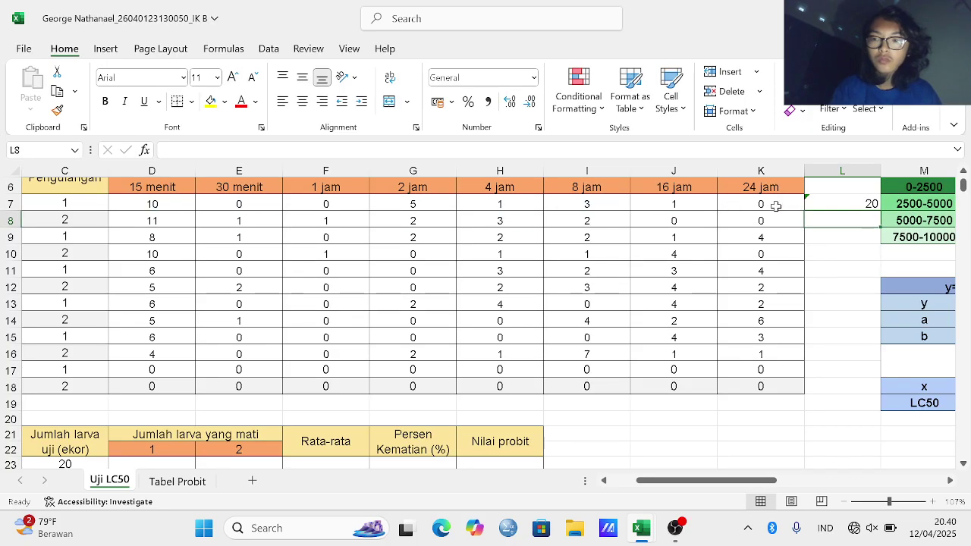
pyautogui.click(809, 203)
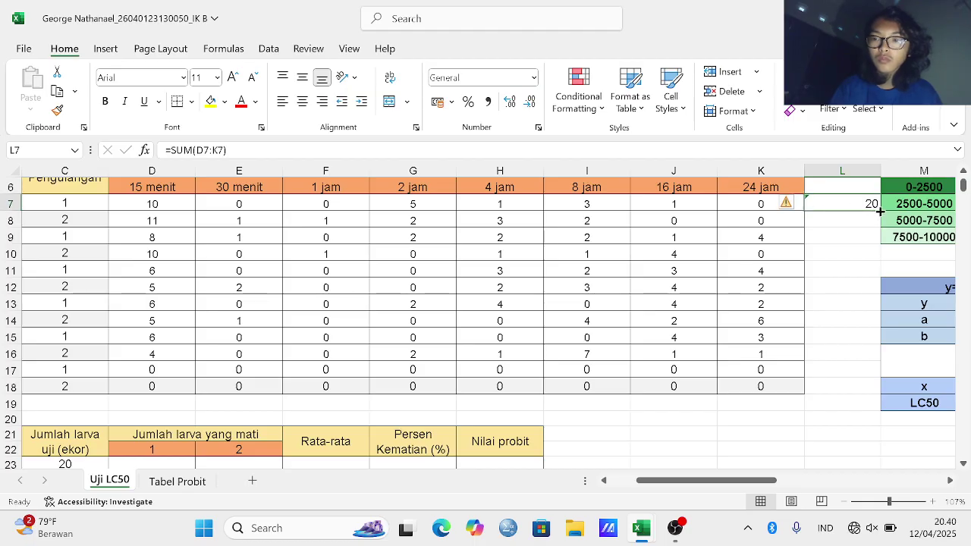
pyautogui.moveTo(880, 211); pyautogui.dragTo(864, 352)
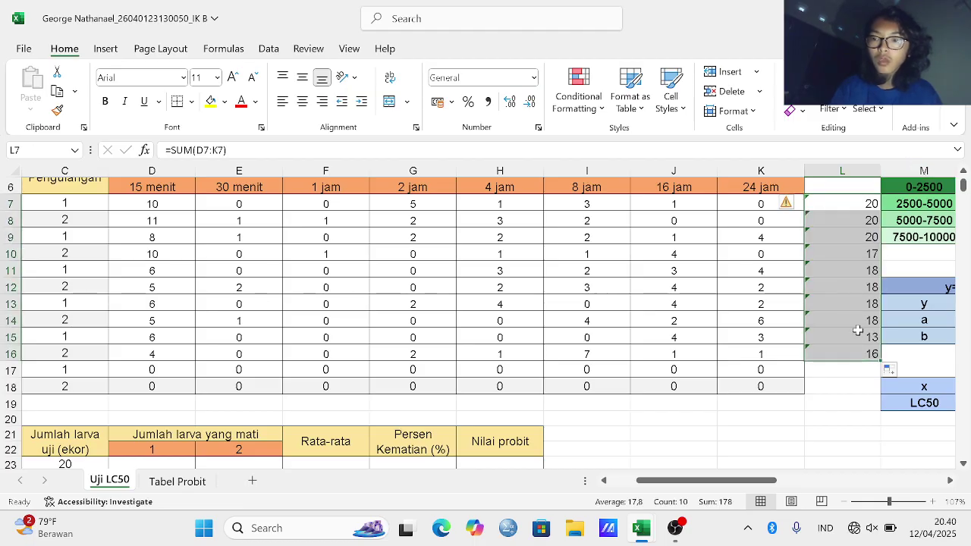
# Step: Enter 20 as the Jumlah larva yang mati for both replicates of the 10.000 concentration in D23:E23
pyautogui.scroll(-3, 825, 453)
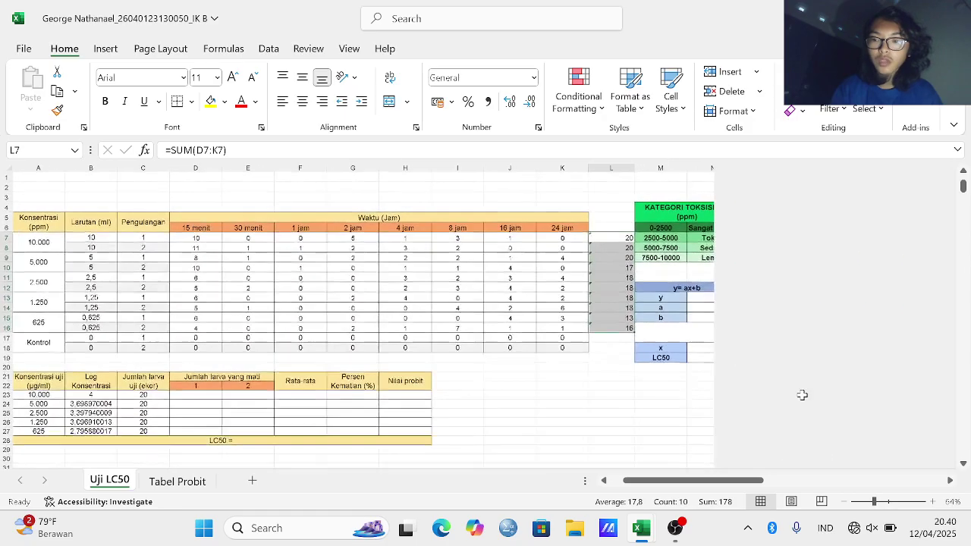
pyautogui.click(204, 396)
pyautogui.write('2')
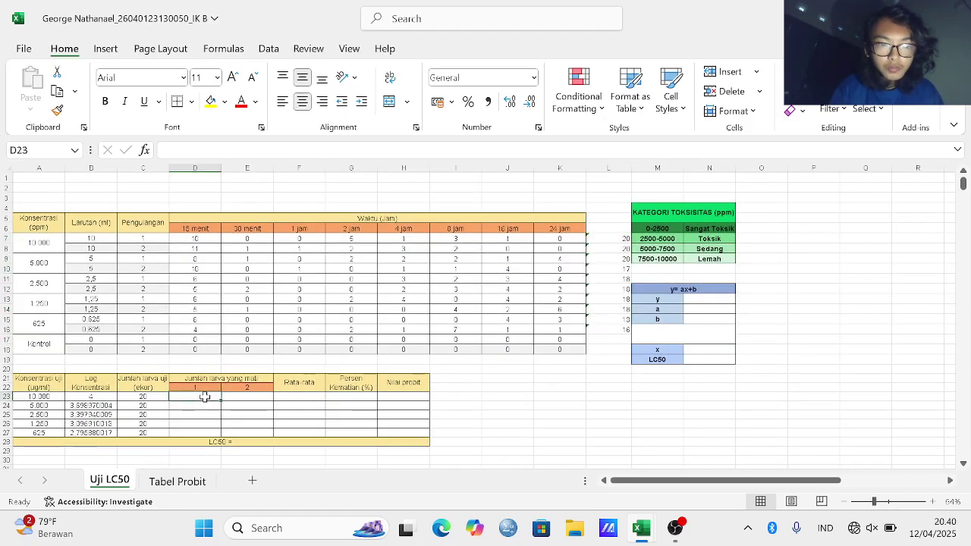
pyautogui.write('0')
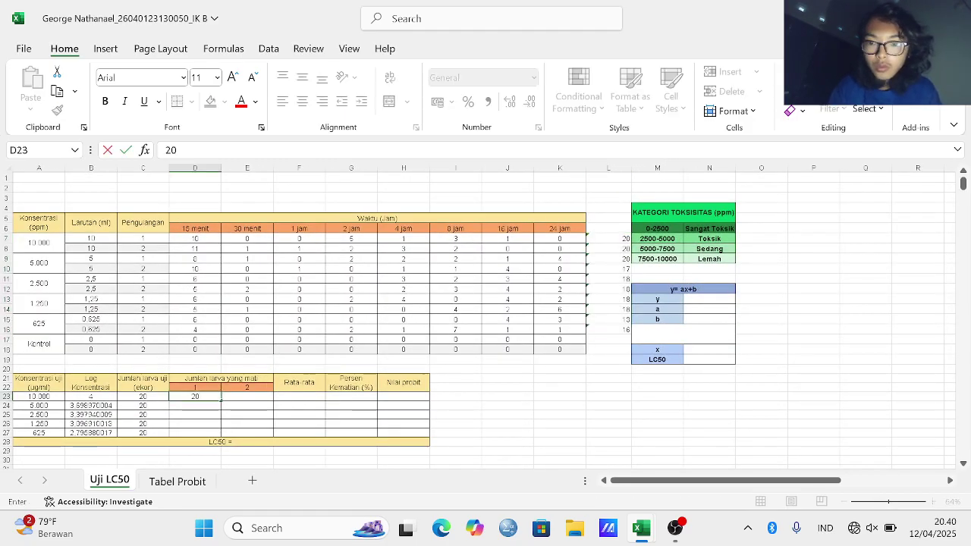
pyautogui.press('Tab')
pyautogui.write('20')
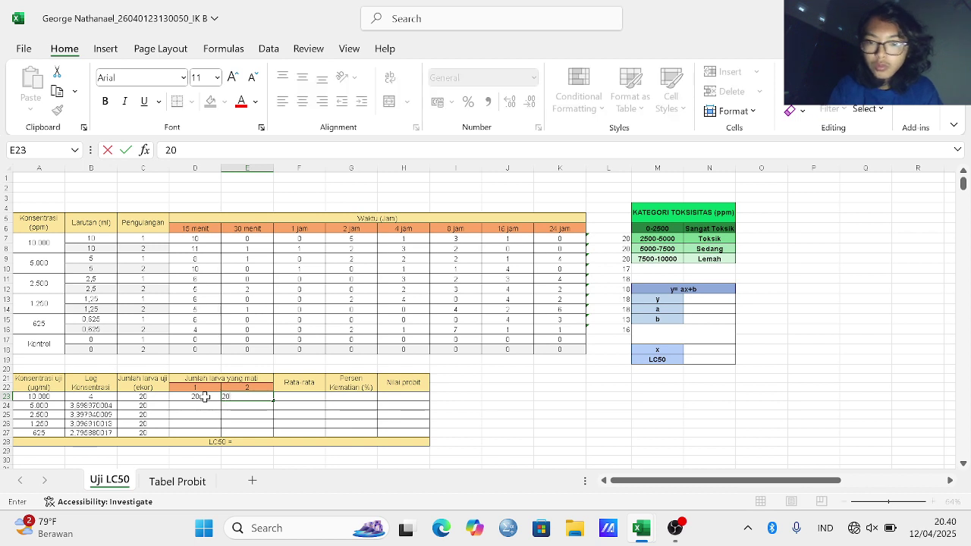
pyautogui.press('Return')
# Step: Enter 20 and 17 as the dead larvae counts for replicates 1 and 2 of the 5.000 concentration, D24:E24
pyautogui.write('20')
pyautogui.press('Return')
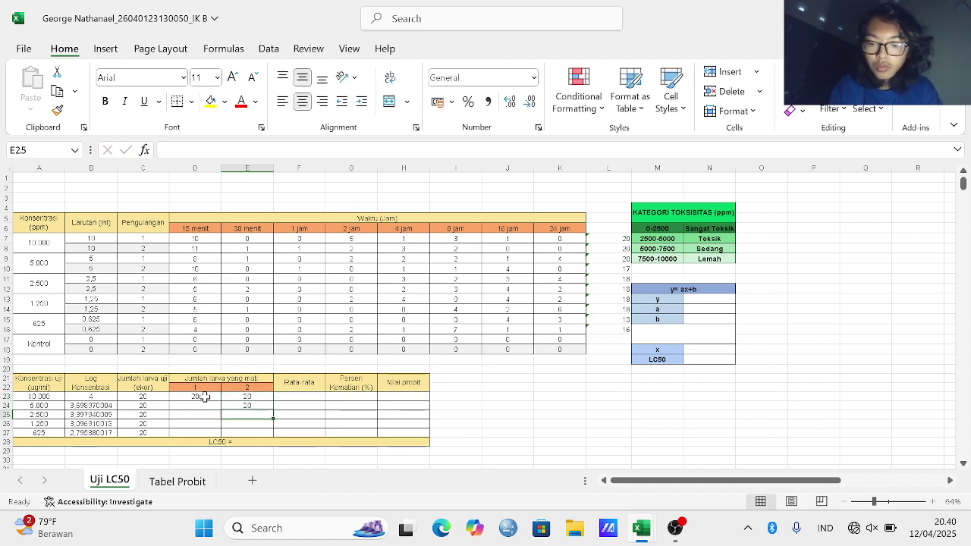
pyautogui.press('Up')
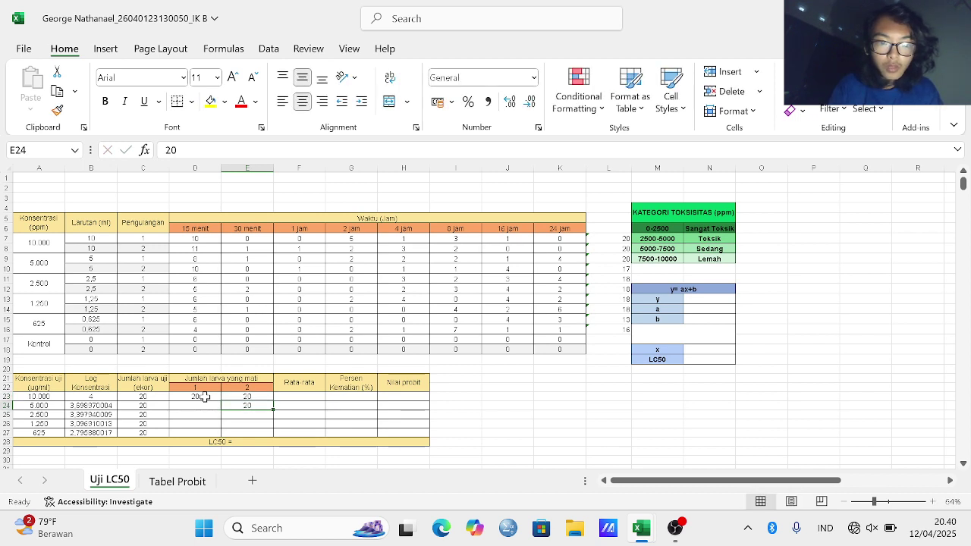
pyautogui.write('17')
pyautogui.press('Left')
pyautogui.write('20')
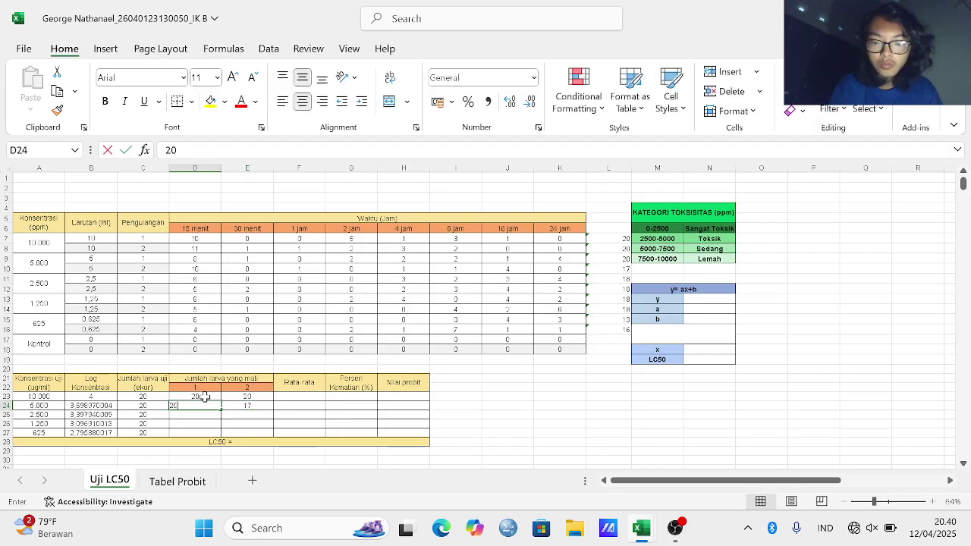
pyautogui.press('Right')
pyautogui.press('Down')
pyautogui.press('Left')
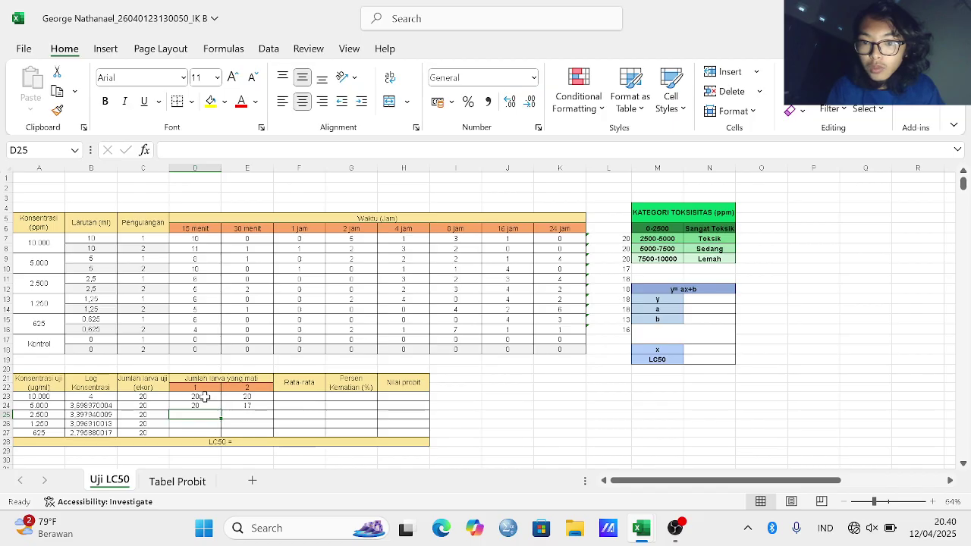
# Step: Enter 18 dead larvae for both replicates of the 2.500 and 1.250 concentrations in D25:E26
pyautogui.write('1')
pyautogui.press('Right')
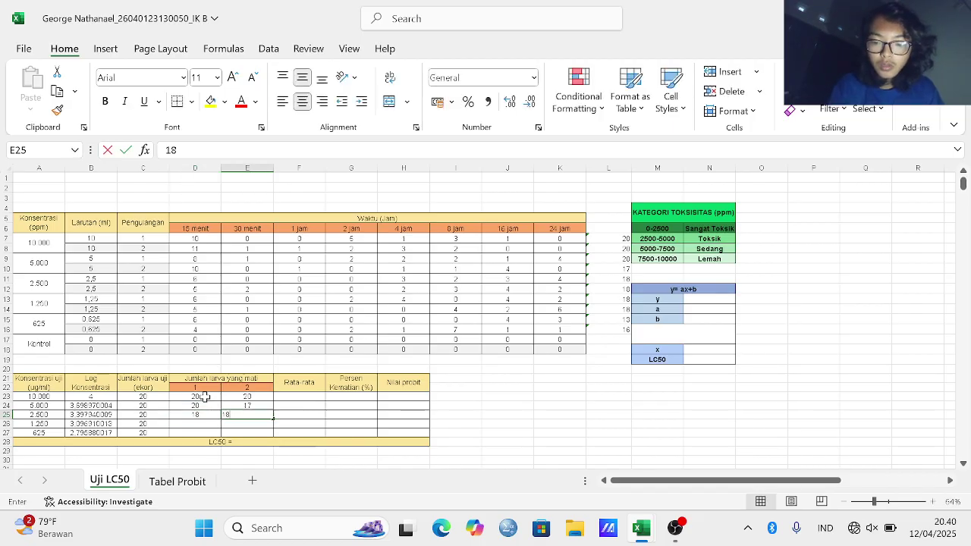
pyautogui.write('13')
pyautogui.press('Down')
pyautogui.press('Left')
pyautogui.write('18')
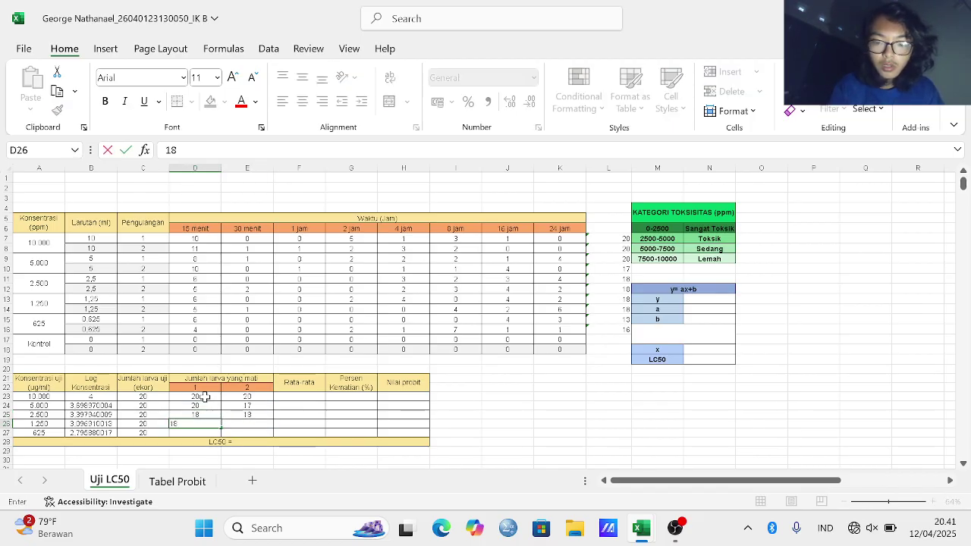
pyautogui.press('Right')
pyautogui.write('13')
pyautogui.press('Left')
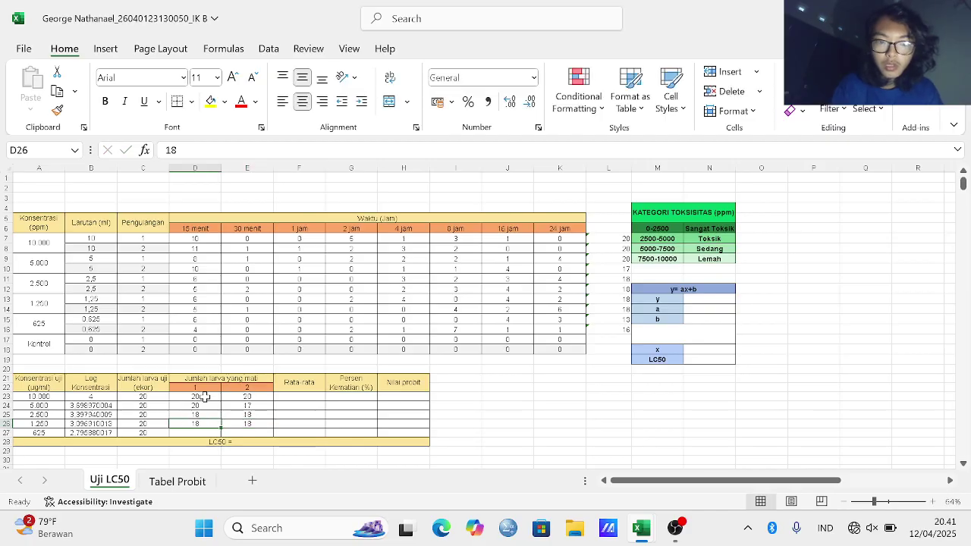
pyautogui.press('Down')
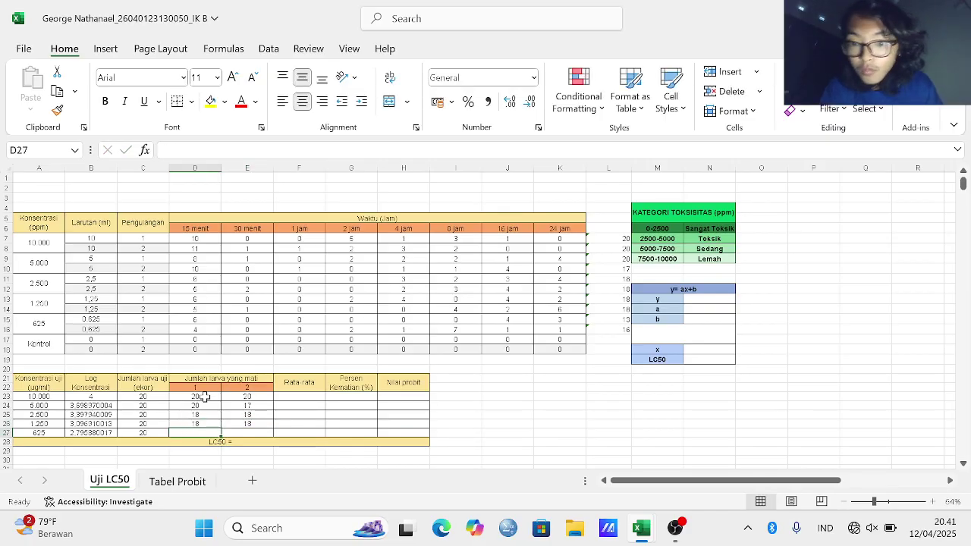
# Step: Enter 13 and 16 as the dead larvae counts for the 625 concentration in D27 and E27
pyautogui.write('13')
pyautogui.press('Right')
pyautogui.write('16')
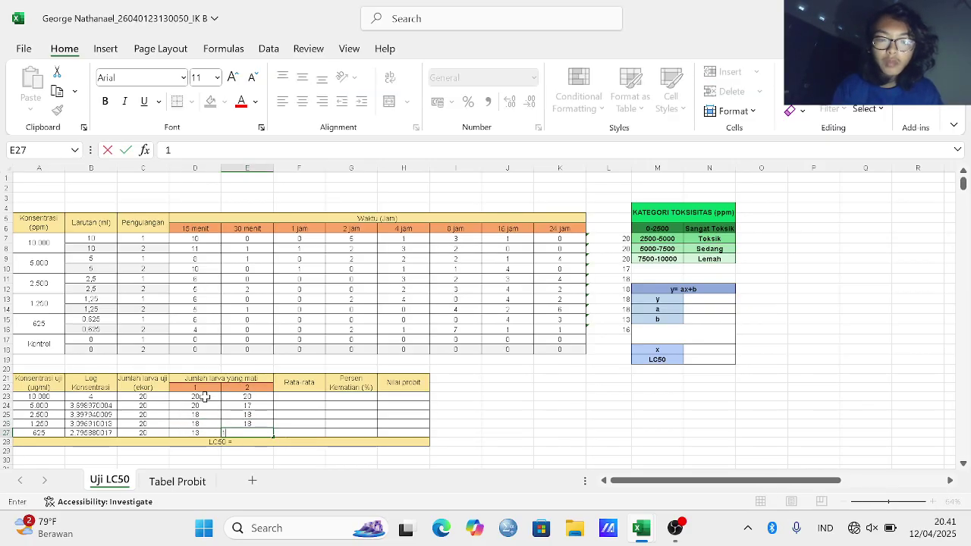
# Step: Calculate the Rata-rata column with =AVERAGE(D23:E23) in F23 and fill the formula down through F27
pyautogui.click(302, 396)
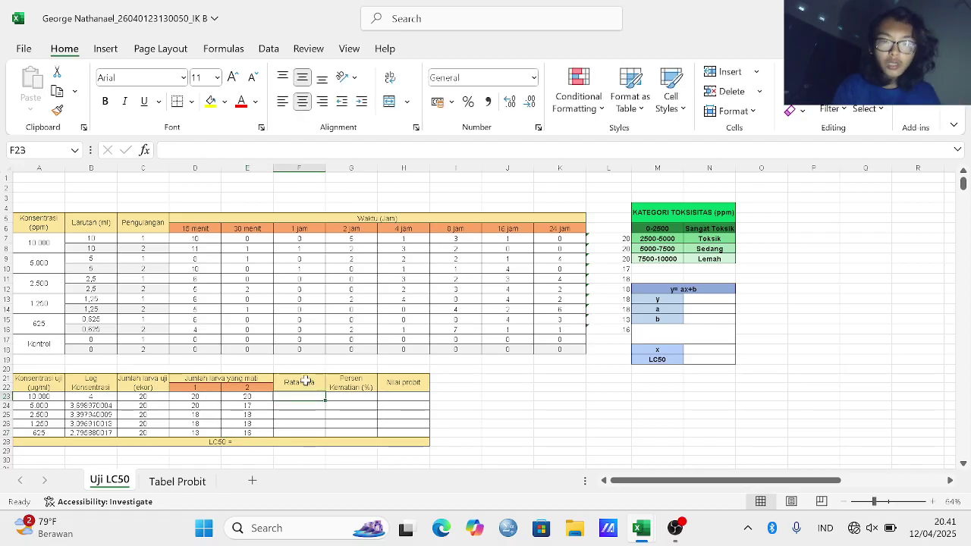
pyautogui.write('=aver')
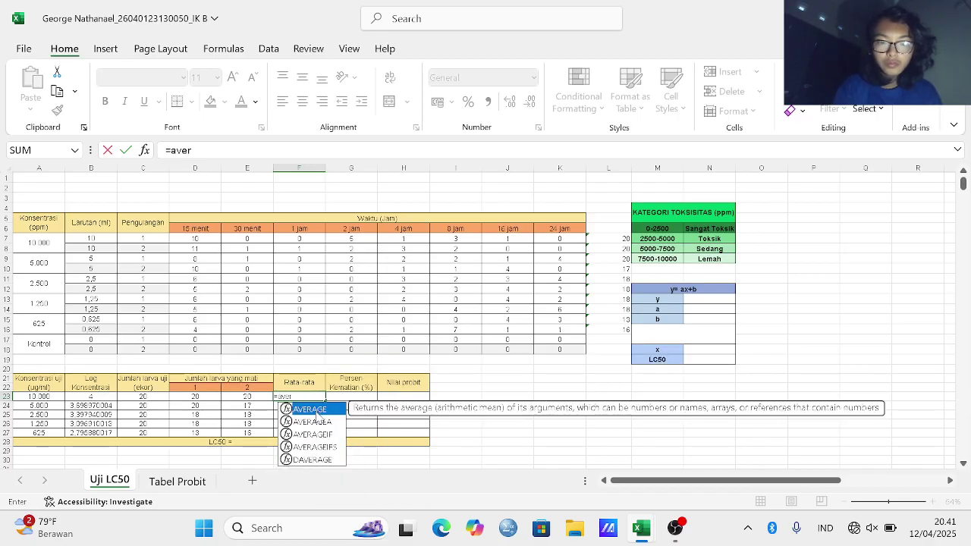
pyautogui.doubleClick(317, 412)
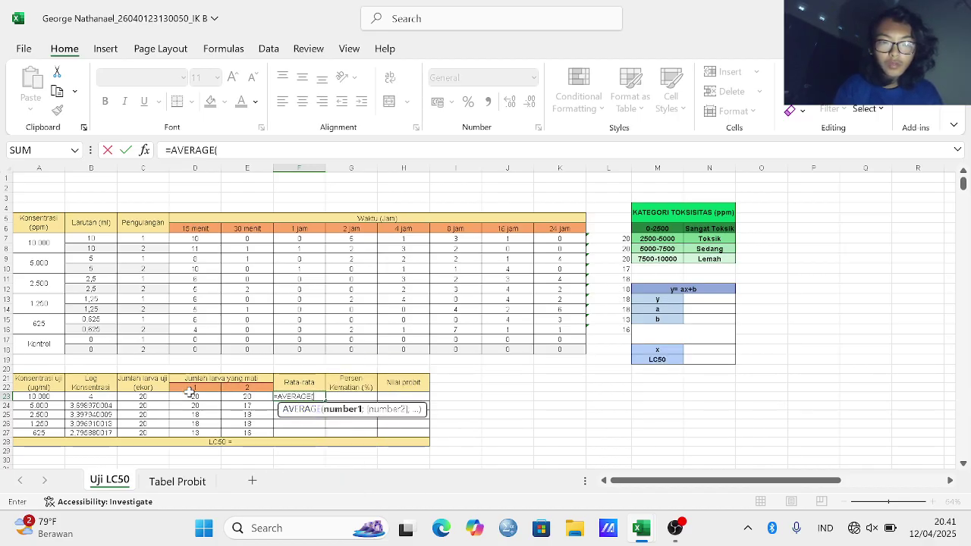
pyautogui.moveTo(190, 396); pyautogui.dragTo(236, 397)
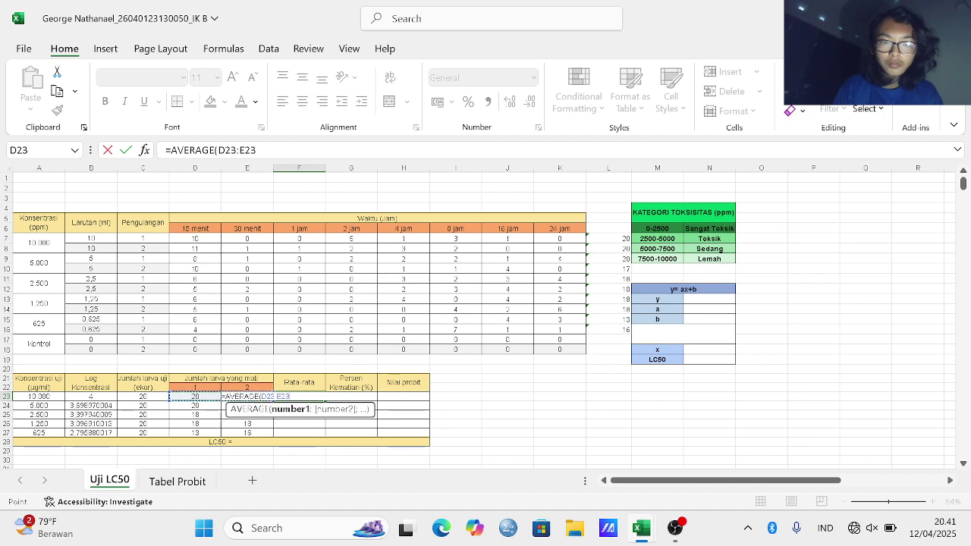
pyautogui.press('Return')
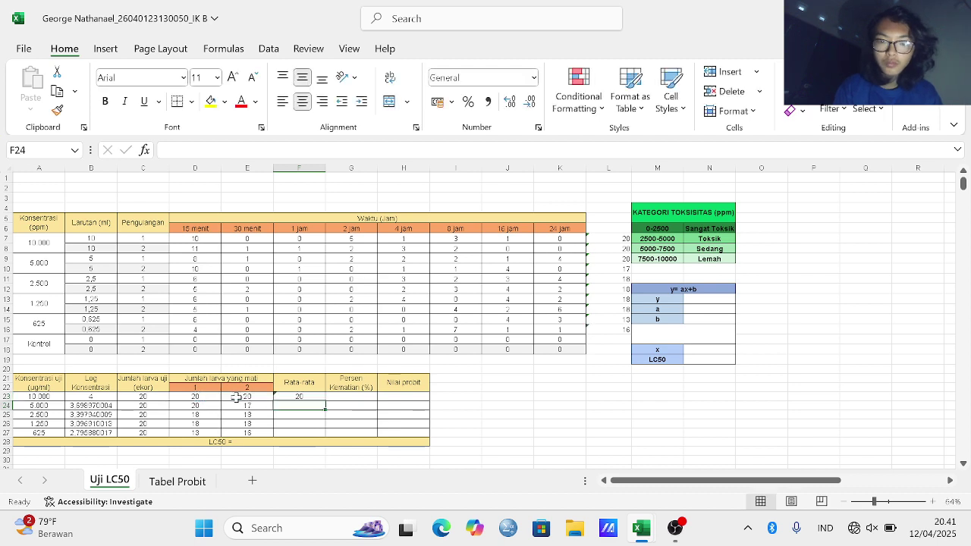
pyautogui.click(281, 397)
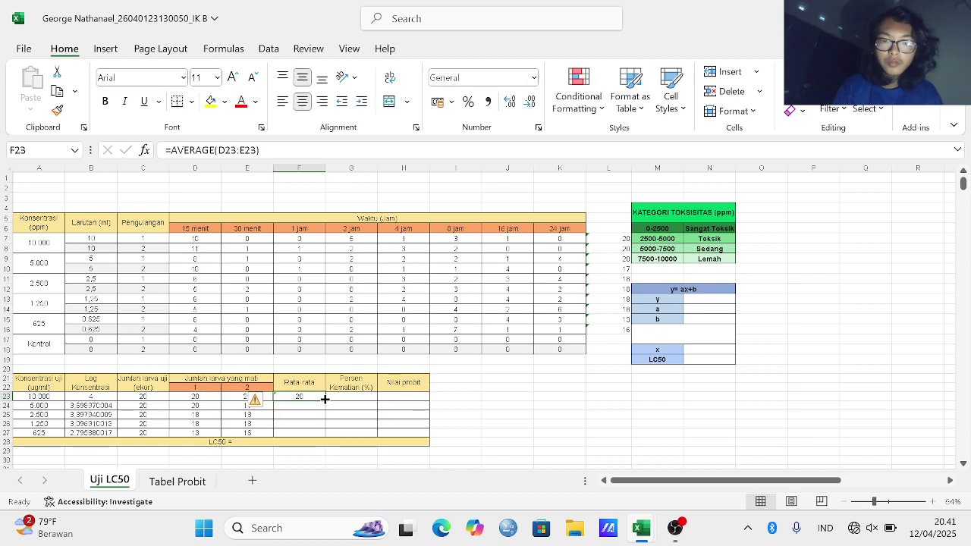
pyautogui.moveTo(323, 400); pyautogui.dragTo(324, 436)
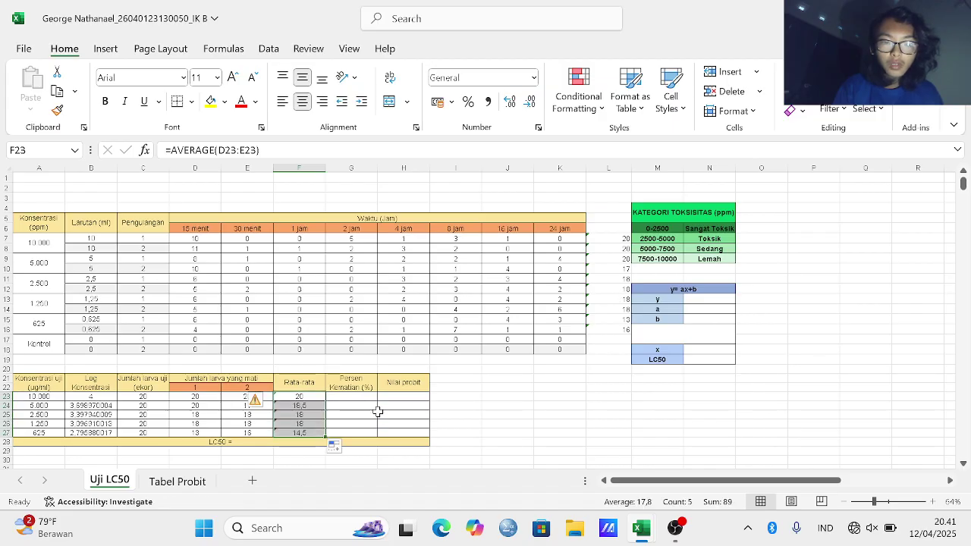
# Step: Calculate the mortality percentage of the 10.000 concentration in G23 with =(F23/C23)*100
pyautogui.click(360, 398)
pyautogui.write('=')
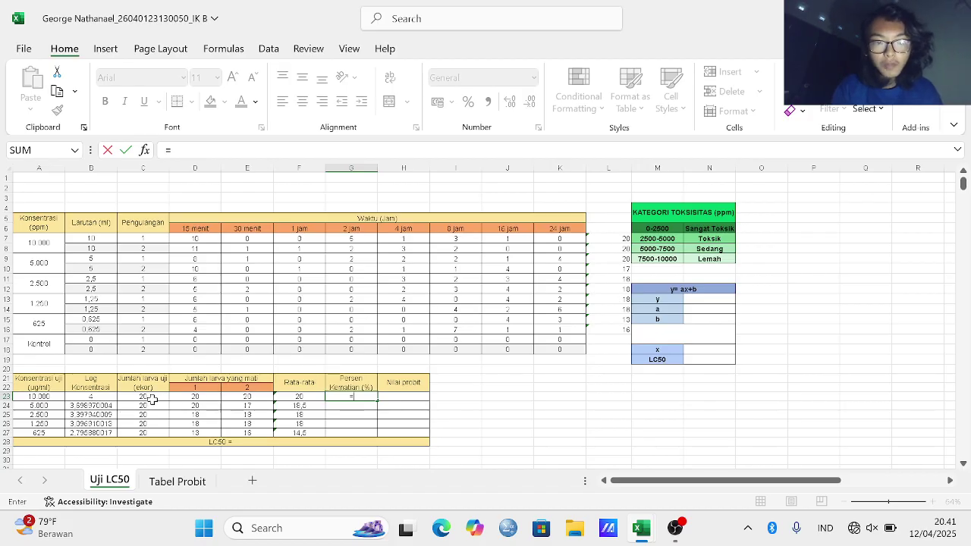
pyautogui.click(296, 397)
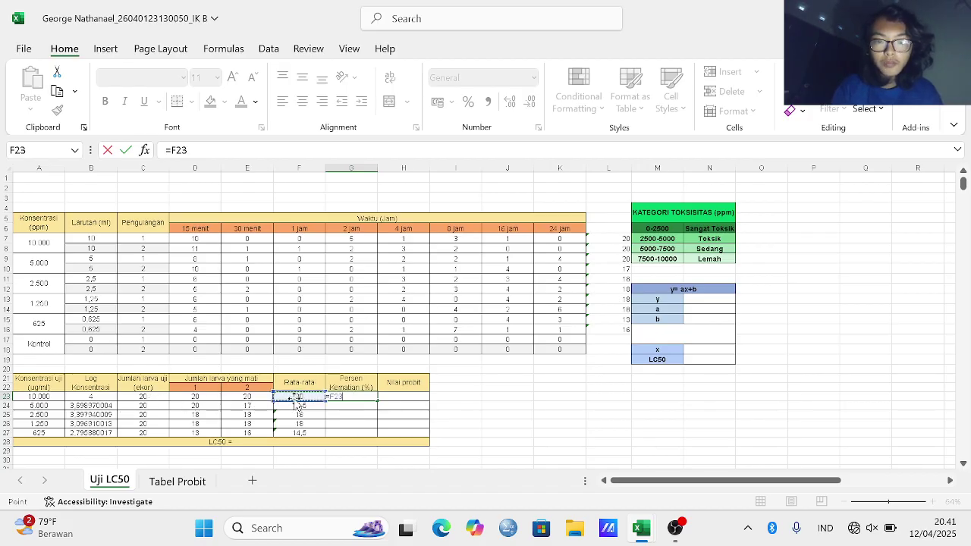
pyautogui.press('BackSpace')
pyautogui.press('BackSpace')
pyautogui.press('BackSpace')
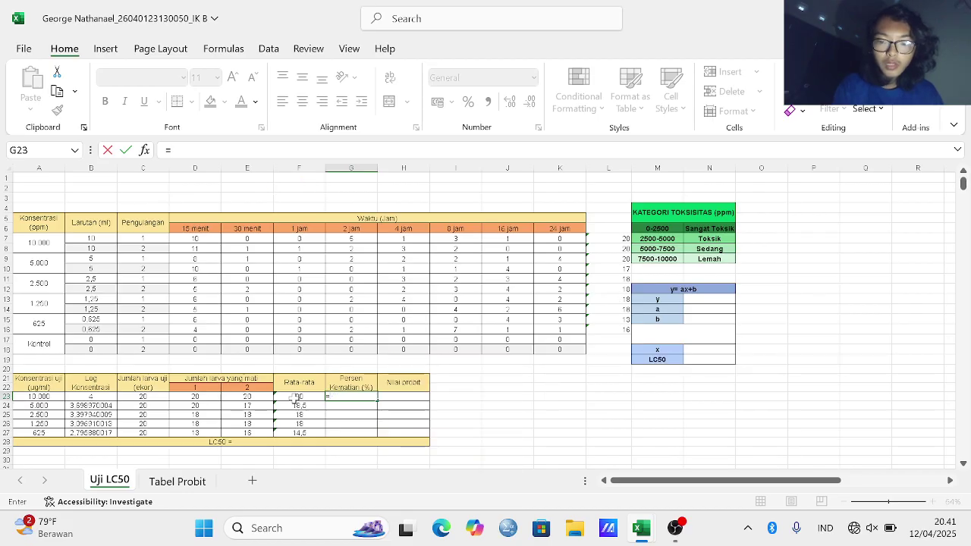
pyautogui.write('(')
pyautogui.click(296, 397)
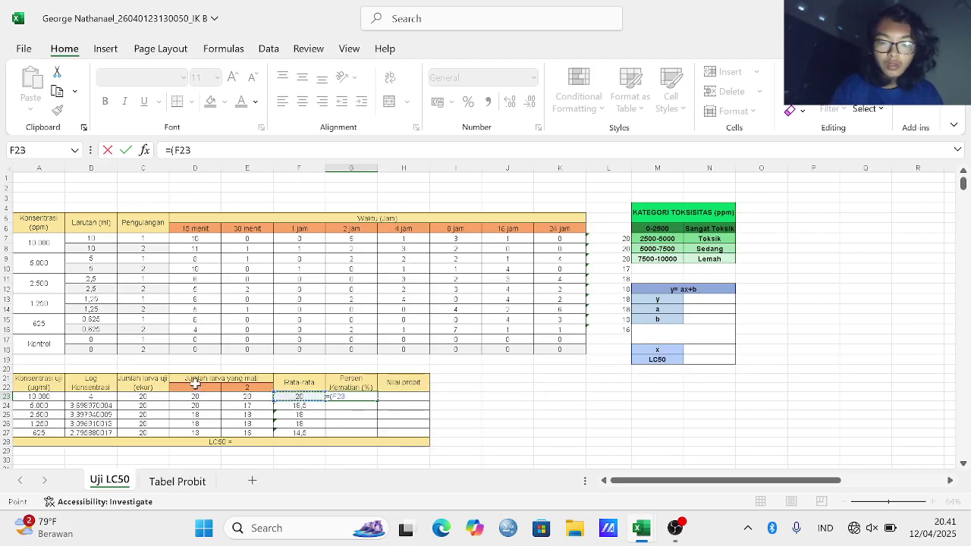
pyautogui.write('/')
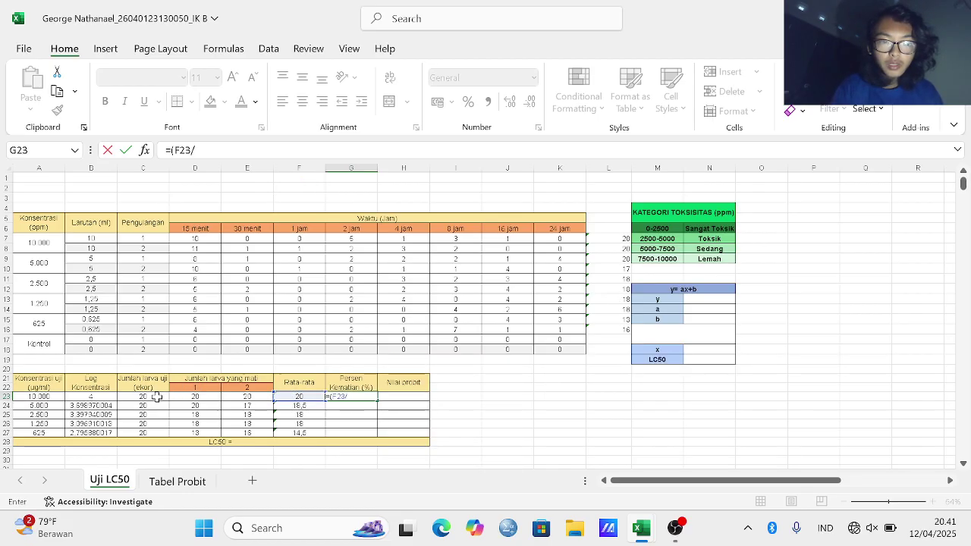
pyautogui.click(161, 397)
pyautogui.write(')')
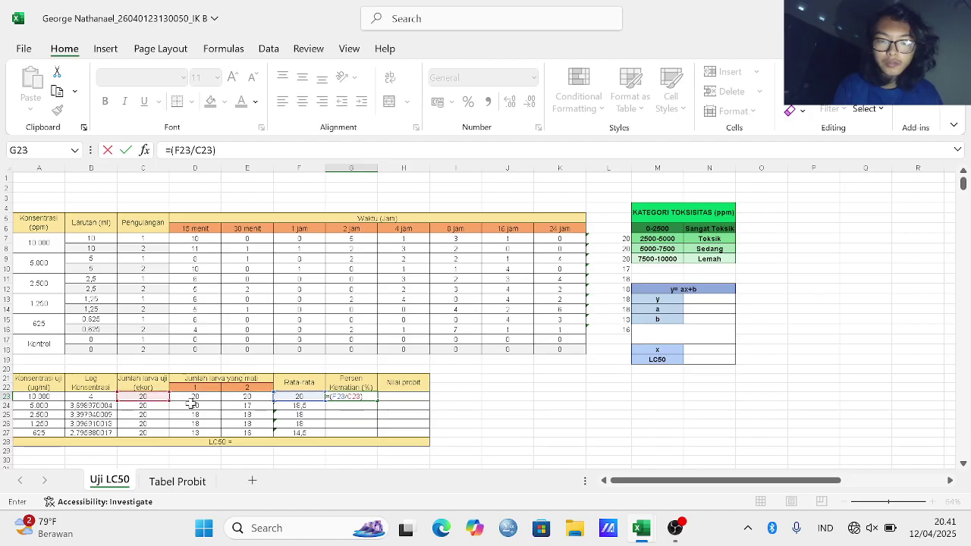
pyautogui.write('*100')
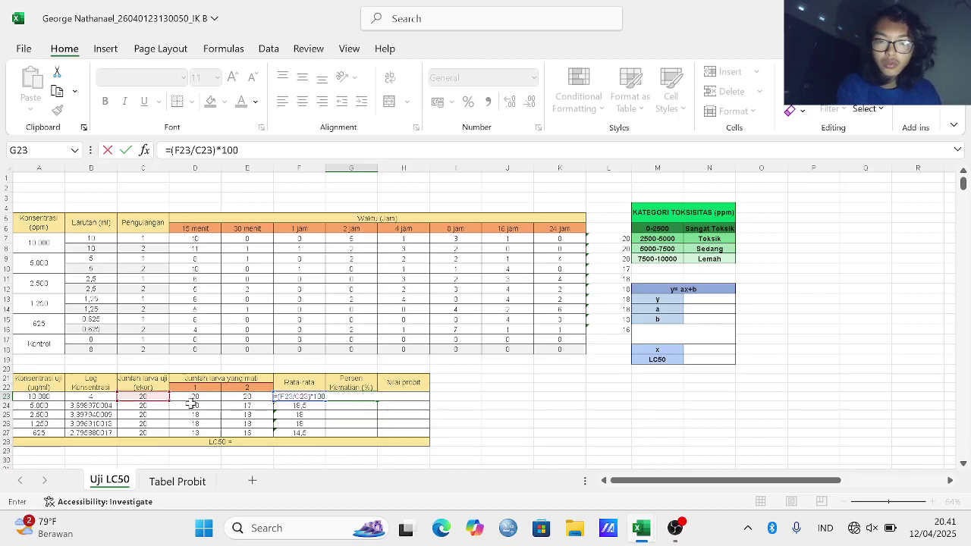
pyautogui.press('Return')
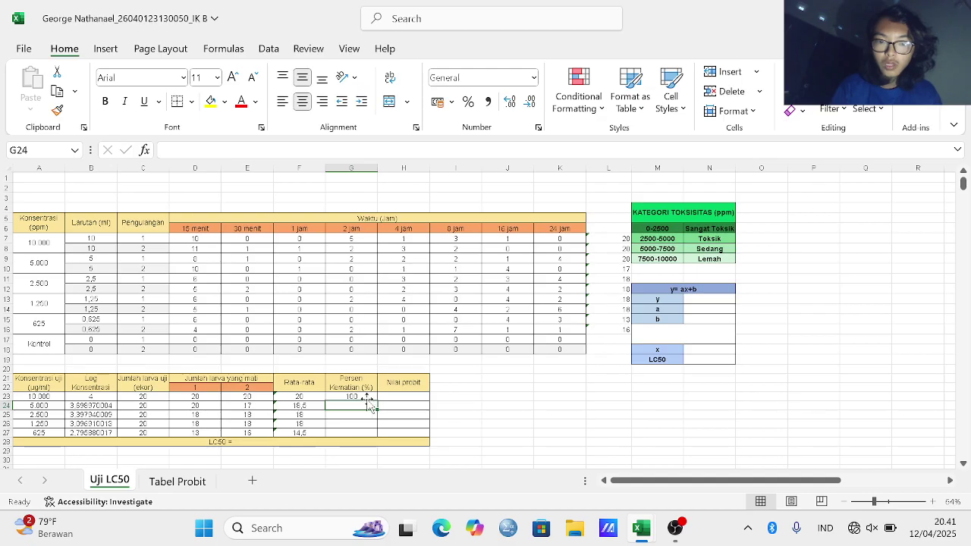
# Step: Fill the Persen Kematian formula from G23 down through G27
pyautogui.click(365, 398)
pyautogui.moveTo(375, 399); pyautogui.dragTo(362, 441)
pyautogui.click(381, 407)
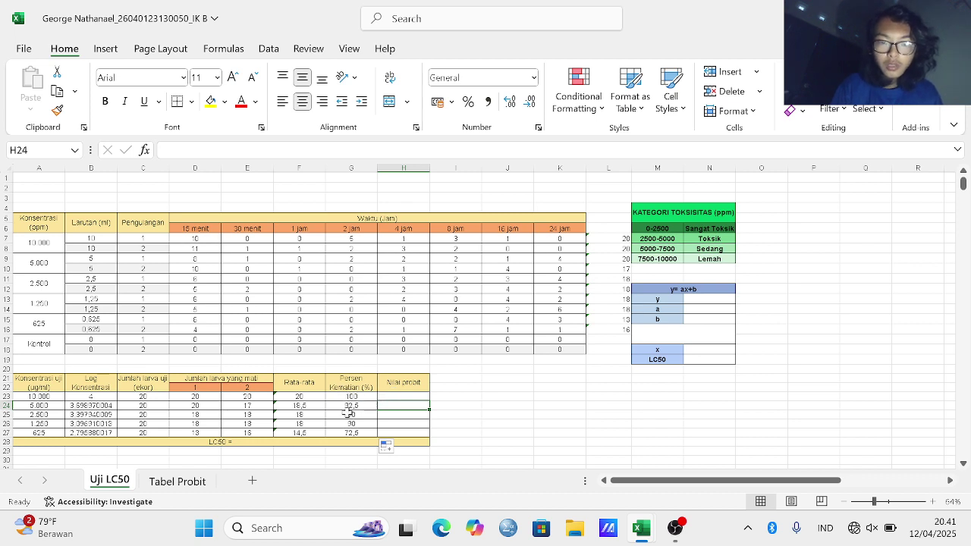
# Step: Look up the probit for 100% mortality on the Tabel Probit sheet and enter 8,09 in H23 of Uji LC50
pyautogui.click(406, 396)
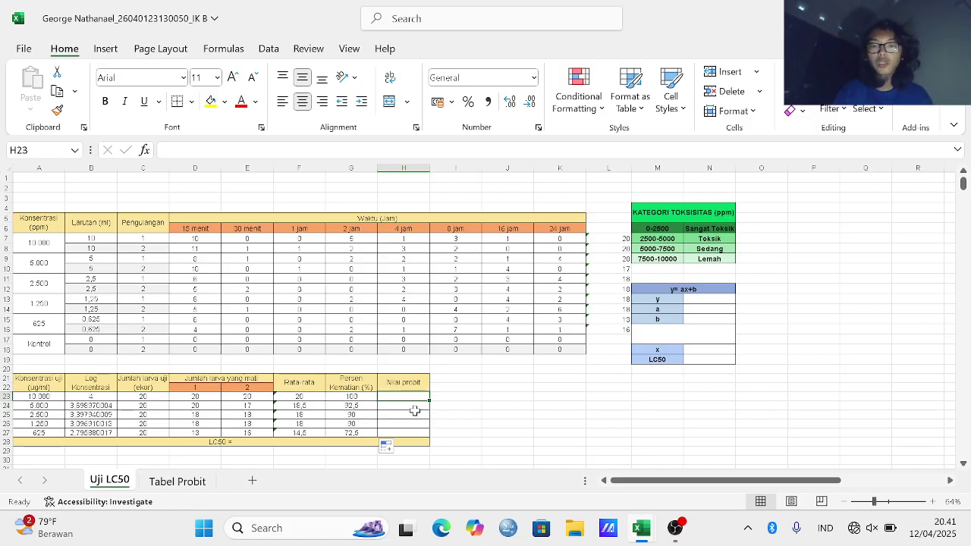
pyautogui.keyDown('ctrl'); pyautogui.scroll(7, 415, 410); pyautogui.keyUp('ctrl')
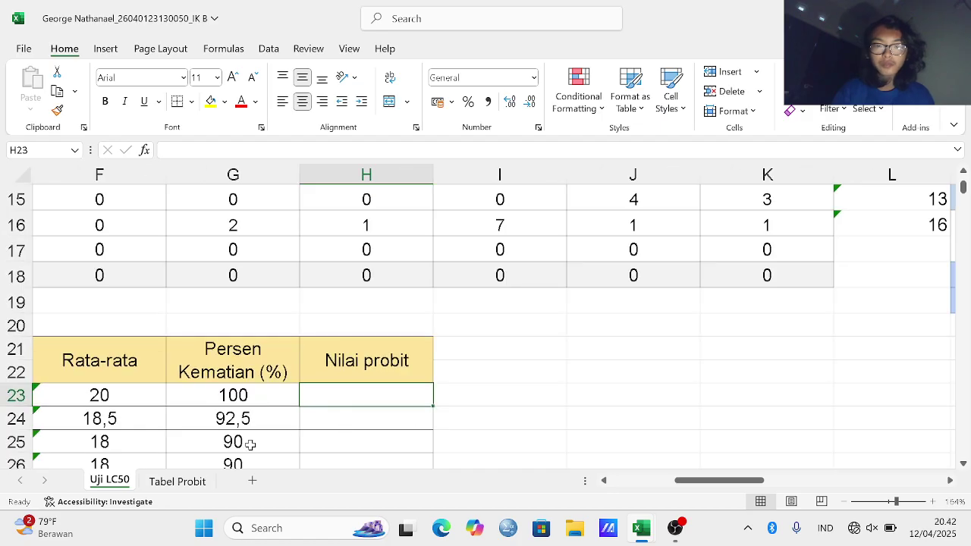
pyautogui.click(168, 483)
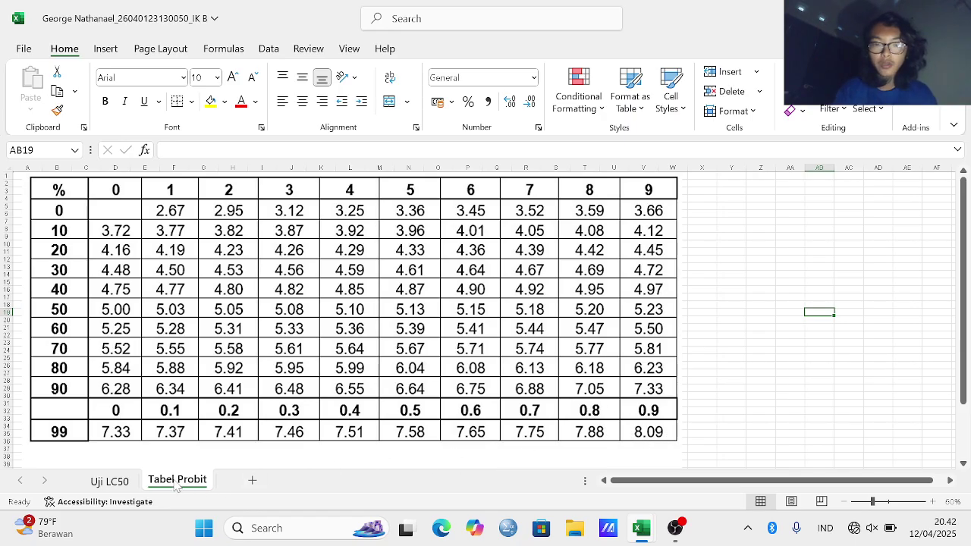
pyautogui.click(131, 482)
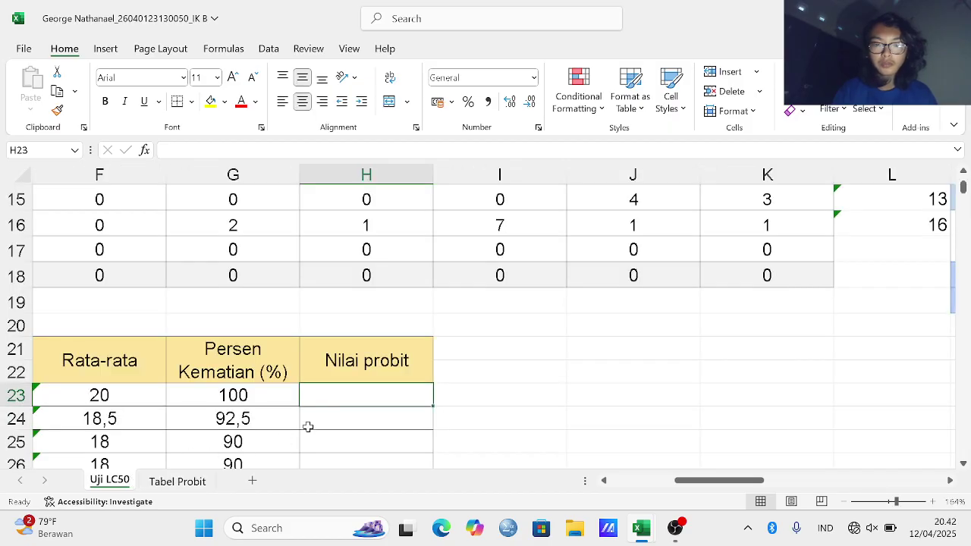
pyautogui.write('8,09')
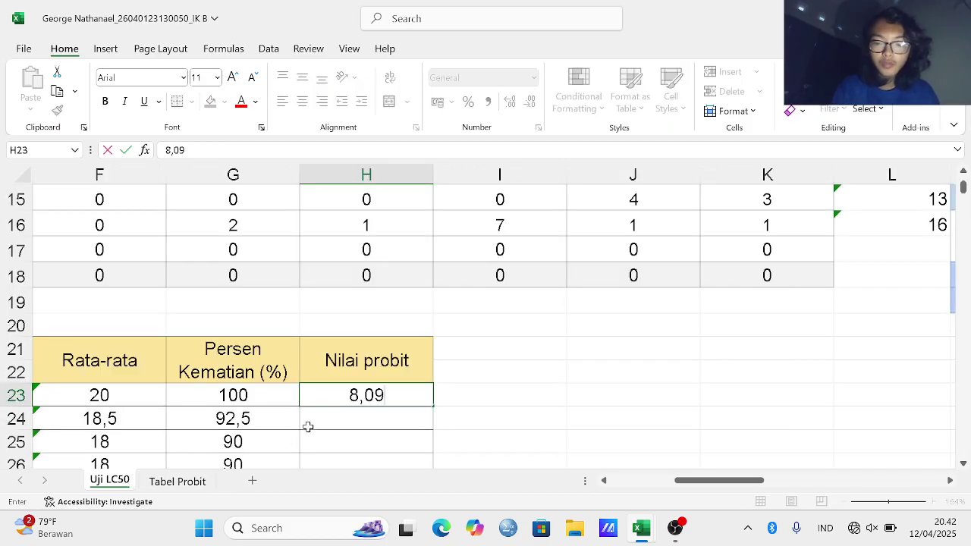
pyautogui.press('Return')
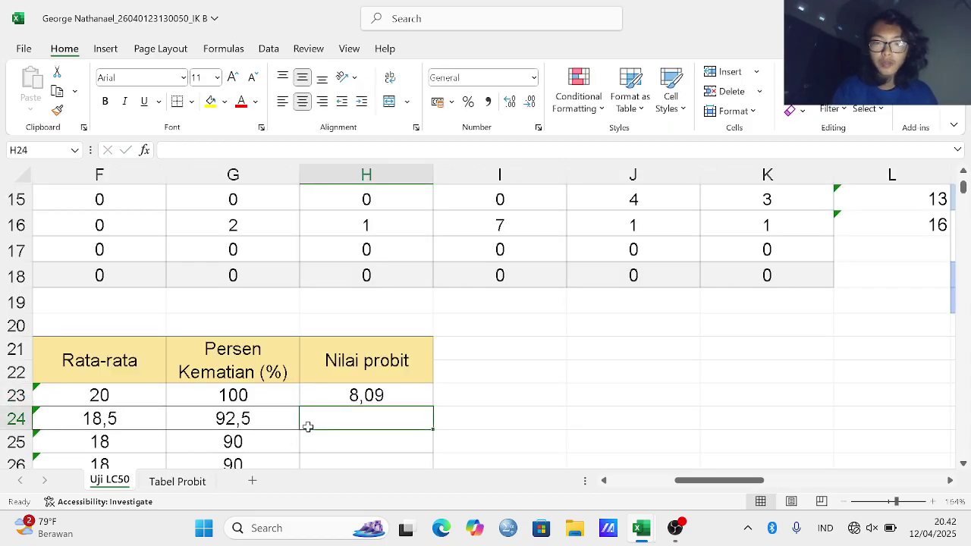
# Step: Consult Tabel Probit for 92,5% mortality, try 6,415 as the probit value in H24, and clear that entry
pyautogui.click(165, 479)
pyautogui.click(129, 481)
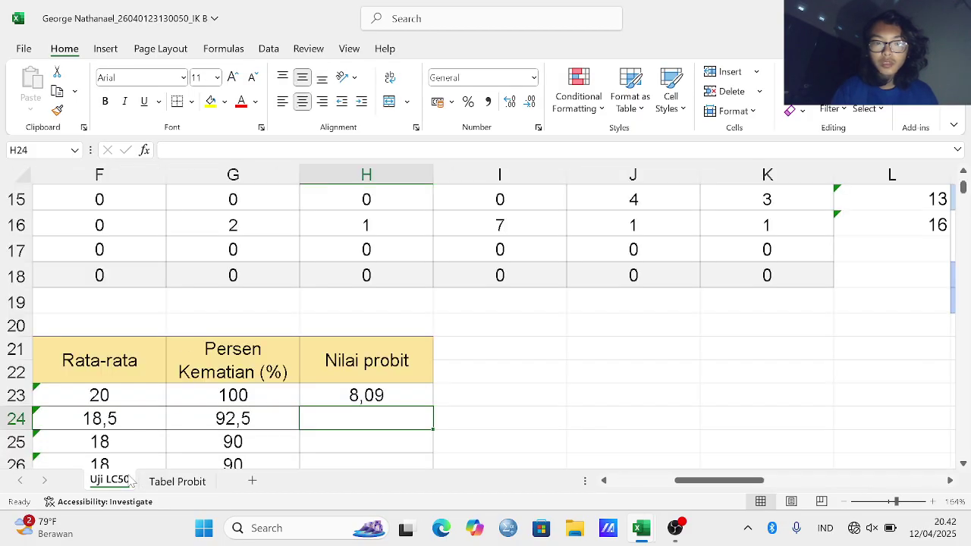
pyautogui.click(182, 483)
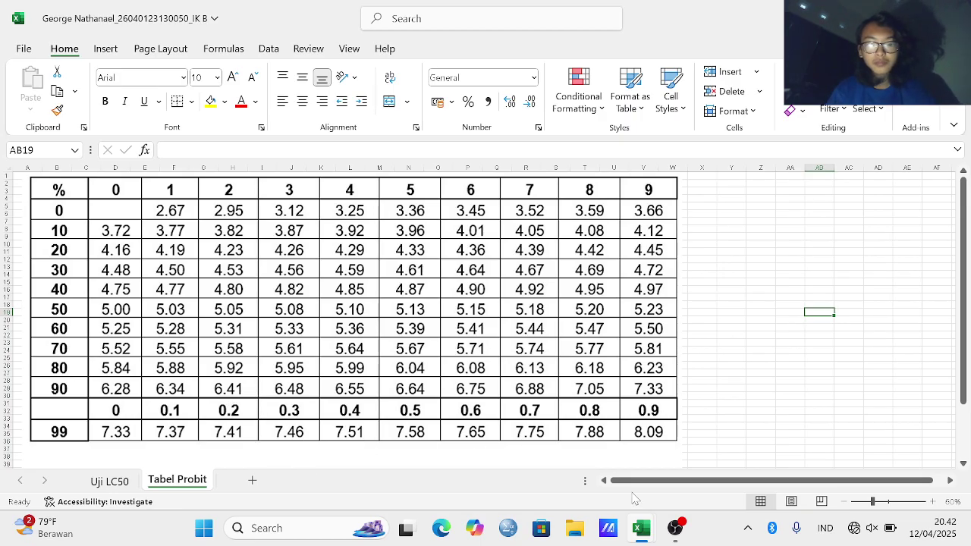
pyautogui.click(650, 527)
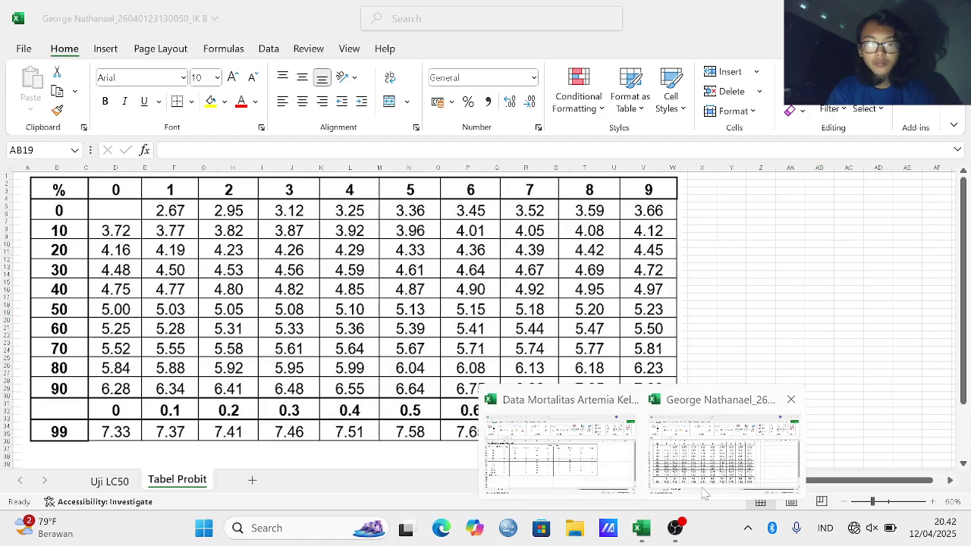
pyautogui.click(106, 481)
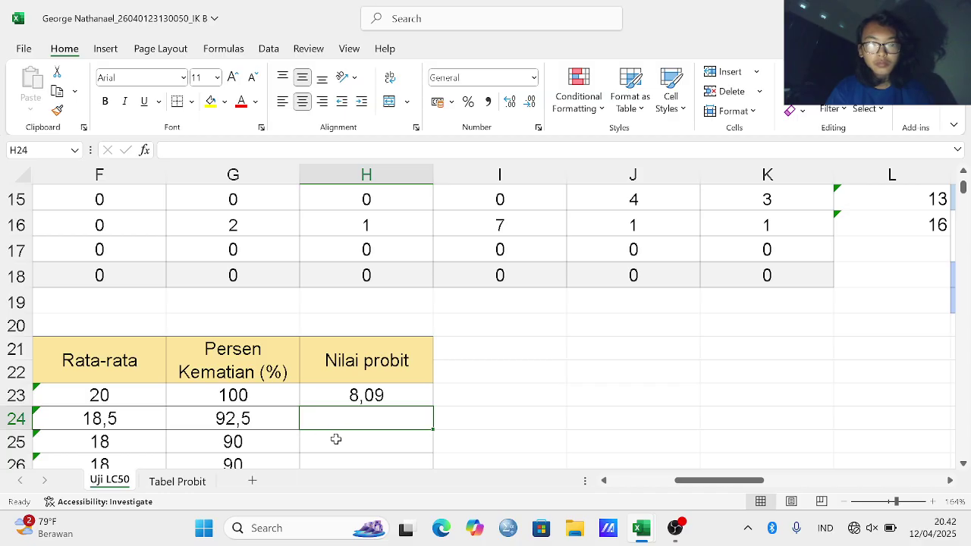
pyautogui.write('6,415')
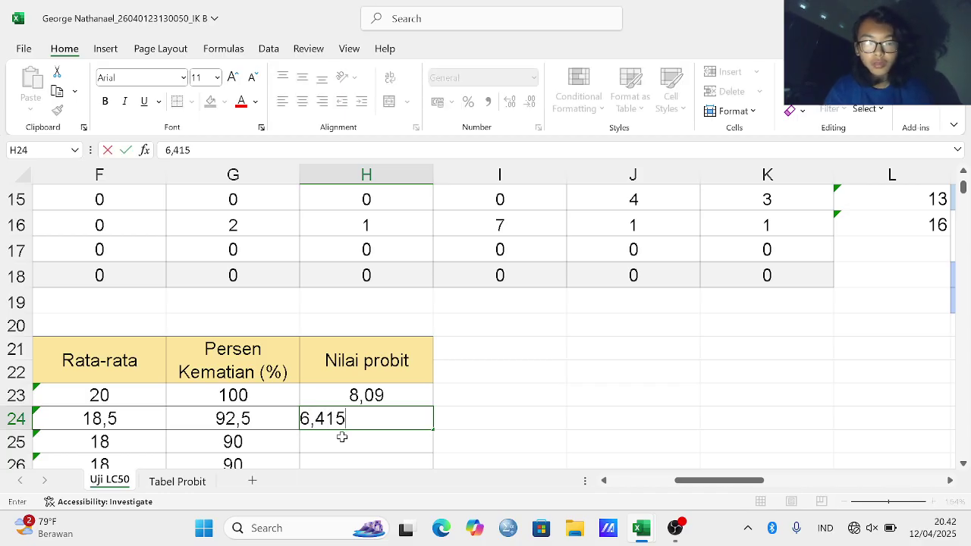
pyautogui.press('Return')
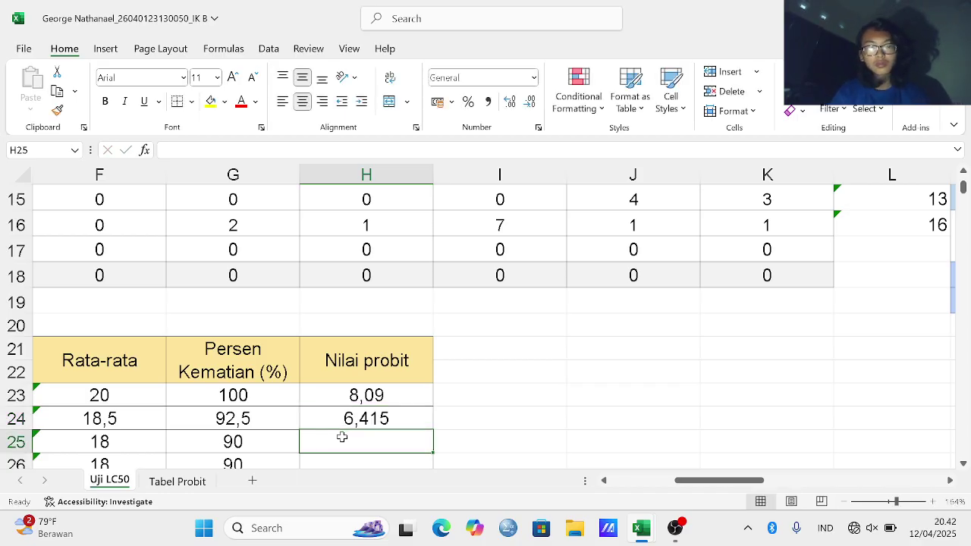
pyautogui.click(393, 418)
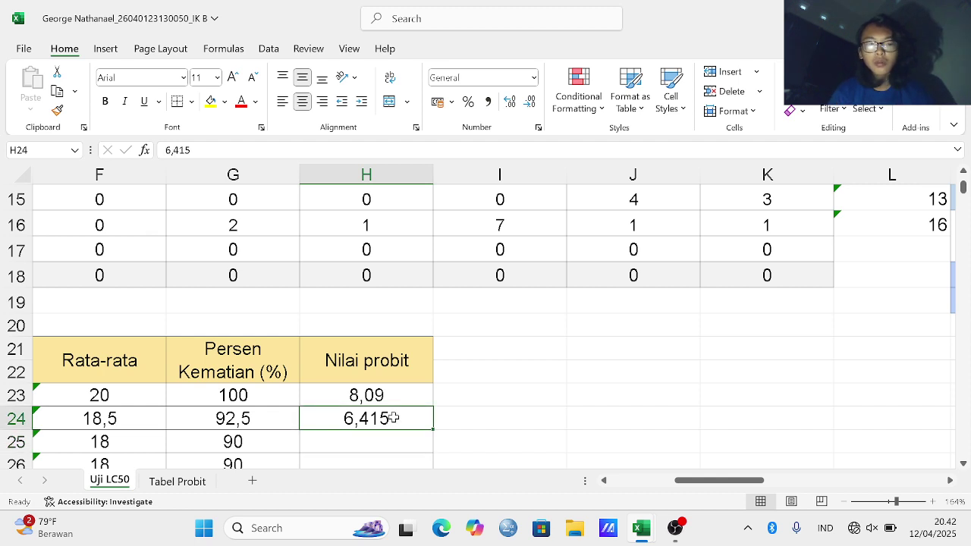
pyautogui.press('BackSpace')
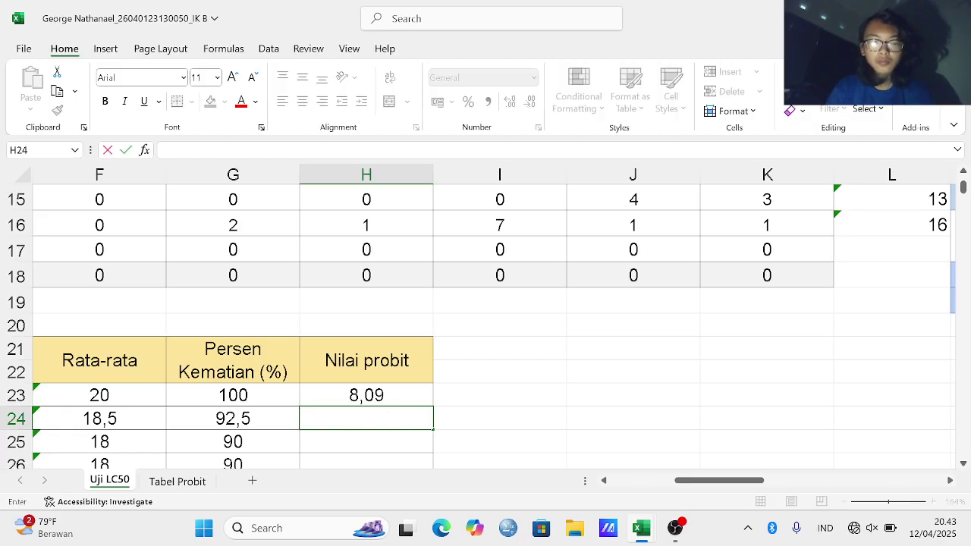
# Step: Recheck the 92% probit on the Tabel Probit sheet and try entering 6.41 in H24 of Uji LC50
pyautogui.click(160, 482)
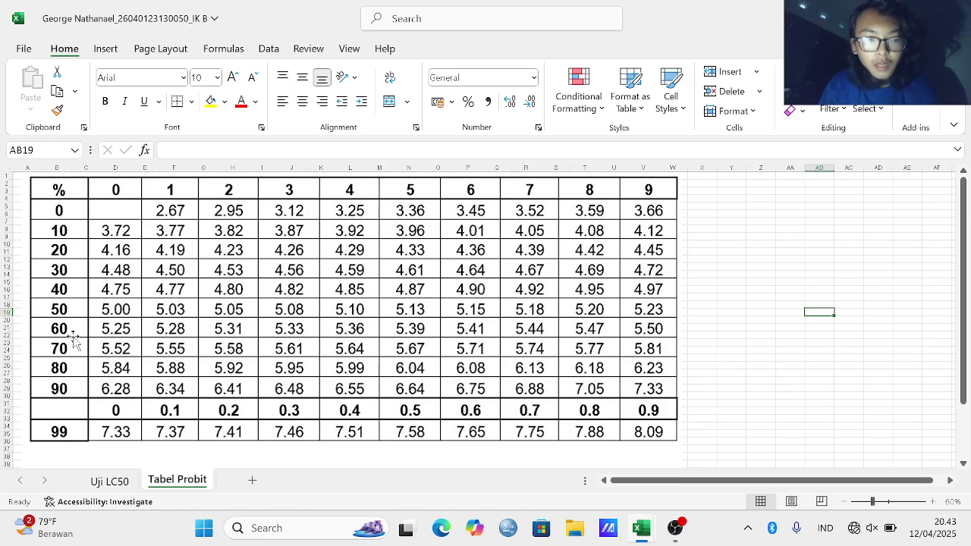
pyautogui.click(114, 482)
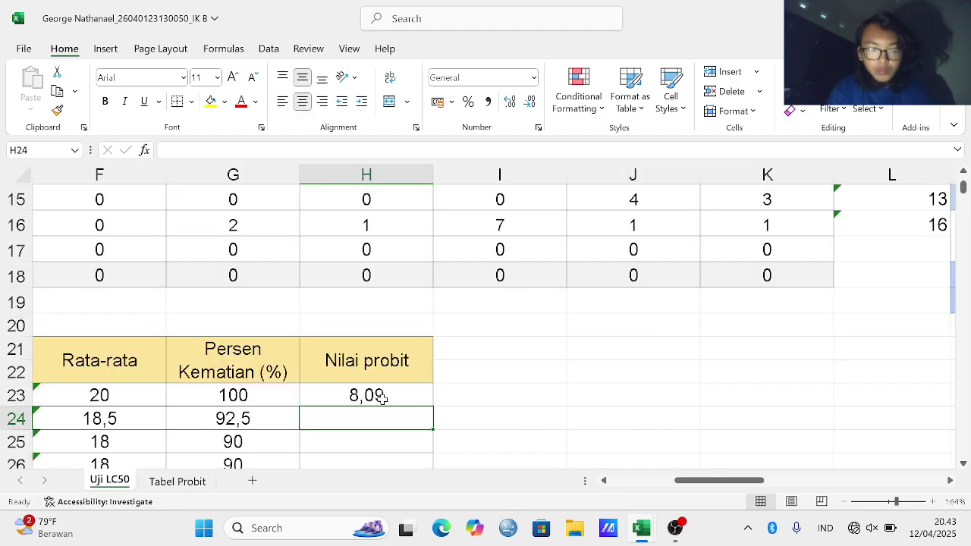
pyautogui.write('6.4')
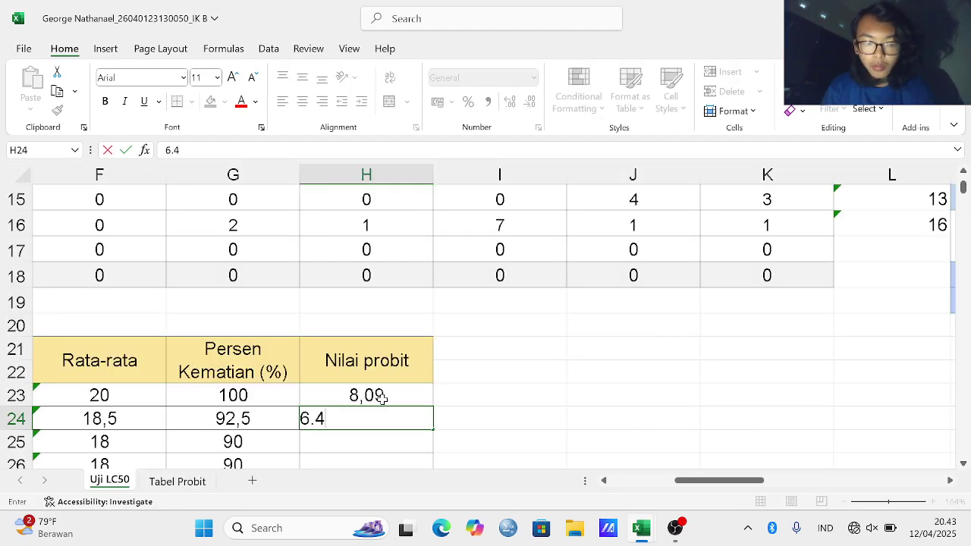
pyautogui.write('1')
pyautogui.press('Return')
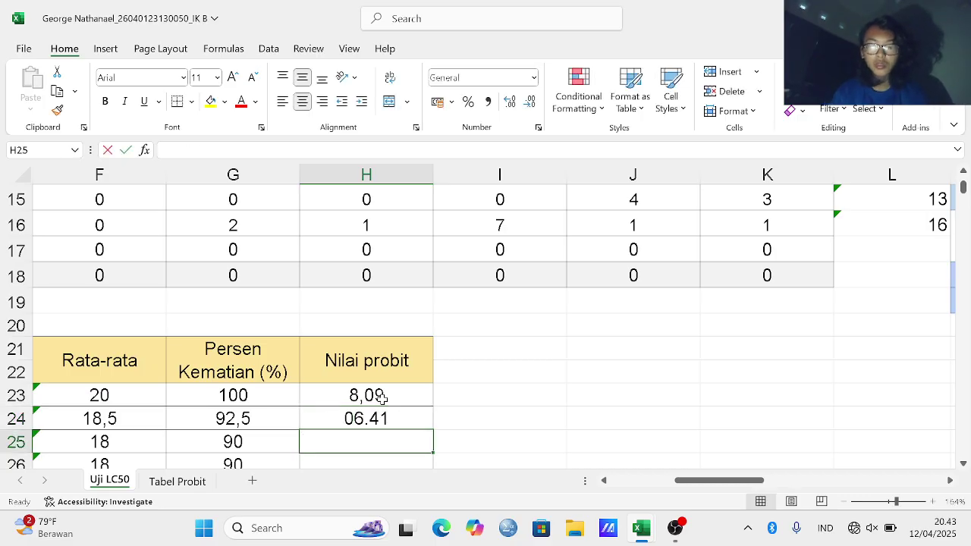
pyautogui.write('6')
pyautogui.click(386, 414)
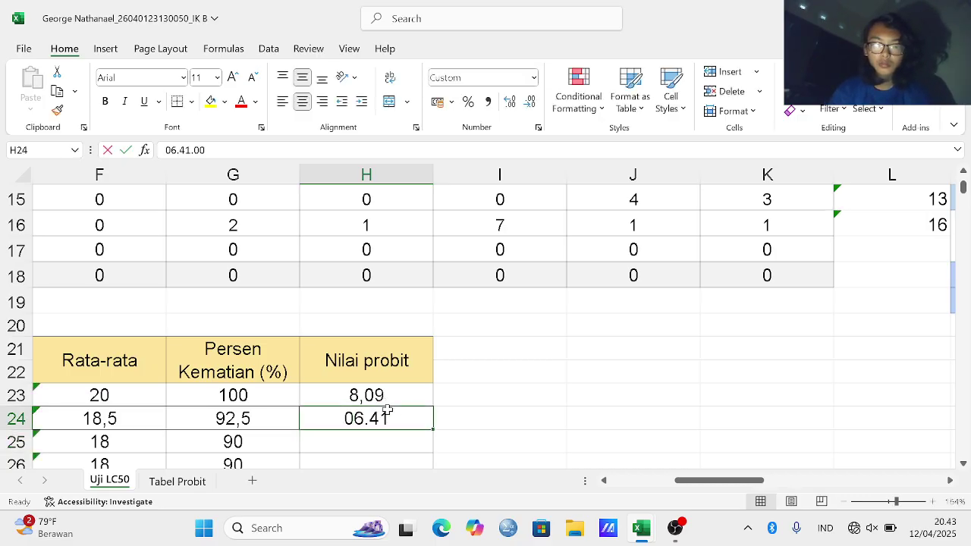
# Step: Try replacing the probit value in H24 with 6,41, then clear the cell
pyautogui.write('6,41')
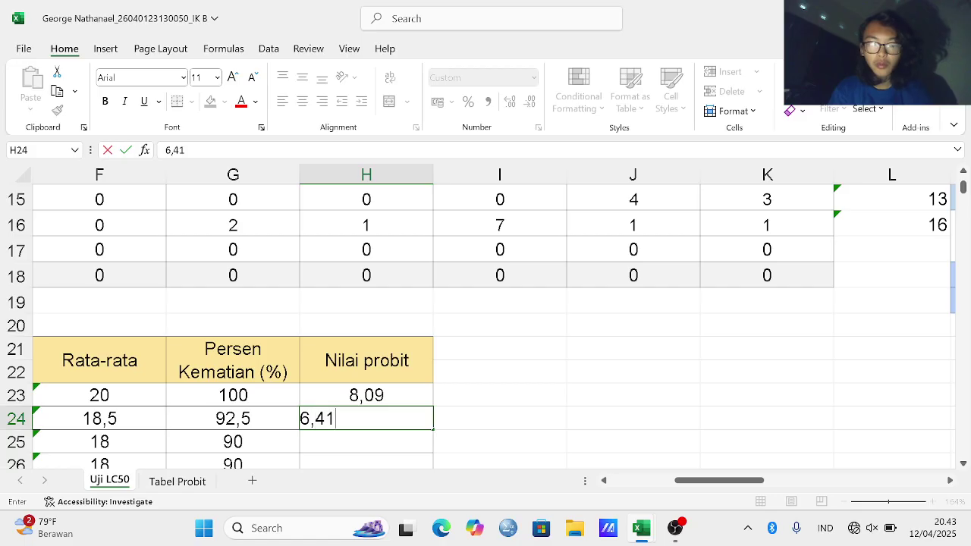
pyautogui.press('Return')
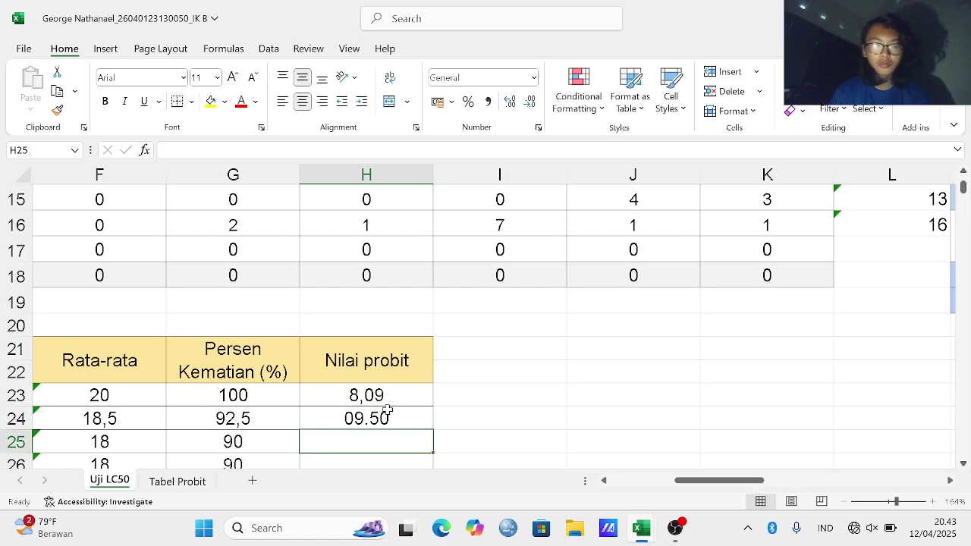
pyautogui.click(387, 409)
pyautogui.press('BackSpace')
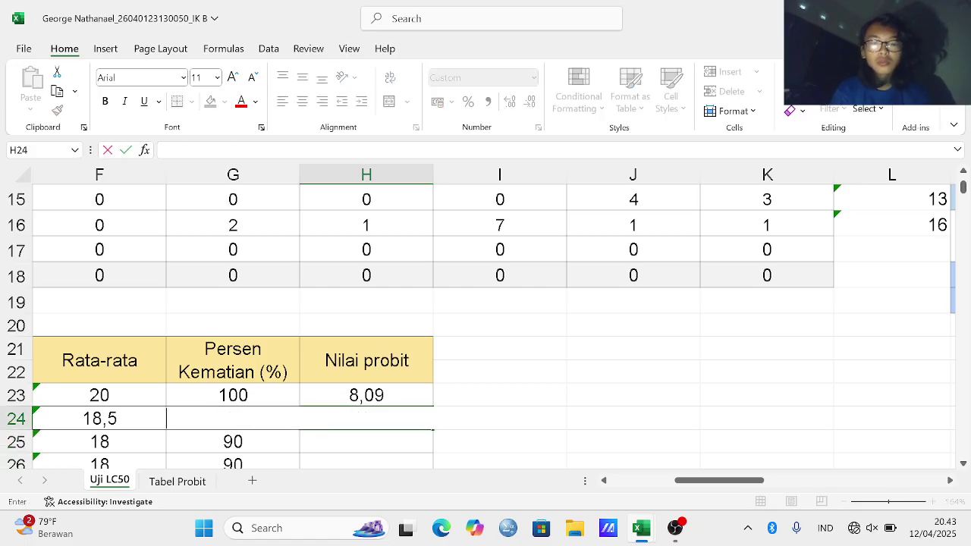
# Step: Enter 6,41 again in the emptied H24 as the probit value for 92,5% mortality
pyautogui.click(472, 449)
pyautogui.scroll(-1, 424, 417)
pyautogui.click(383, 343)
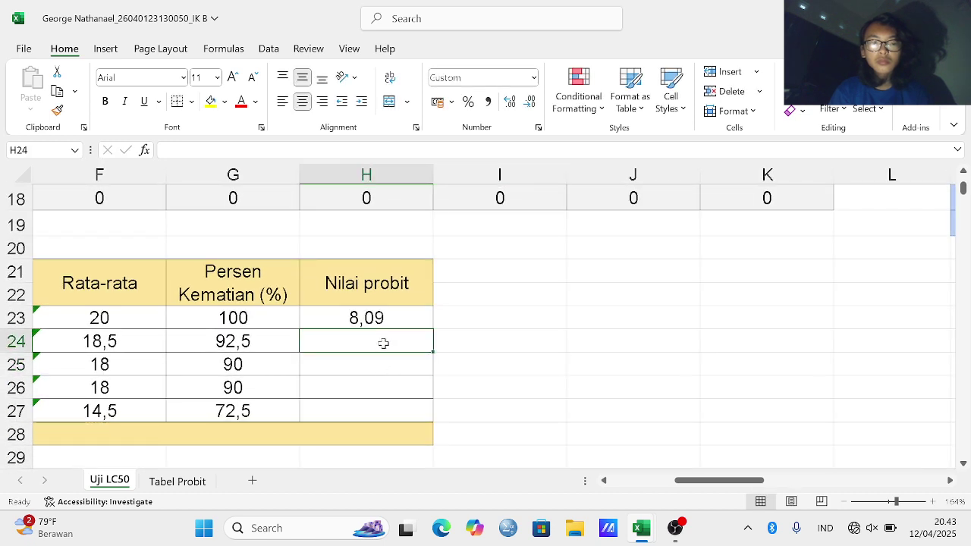
pyautogui.write('6,')
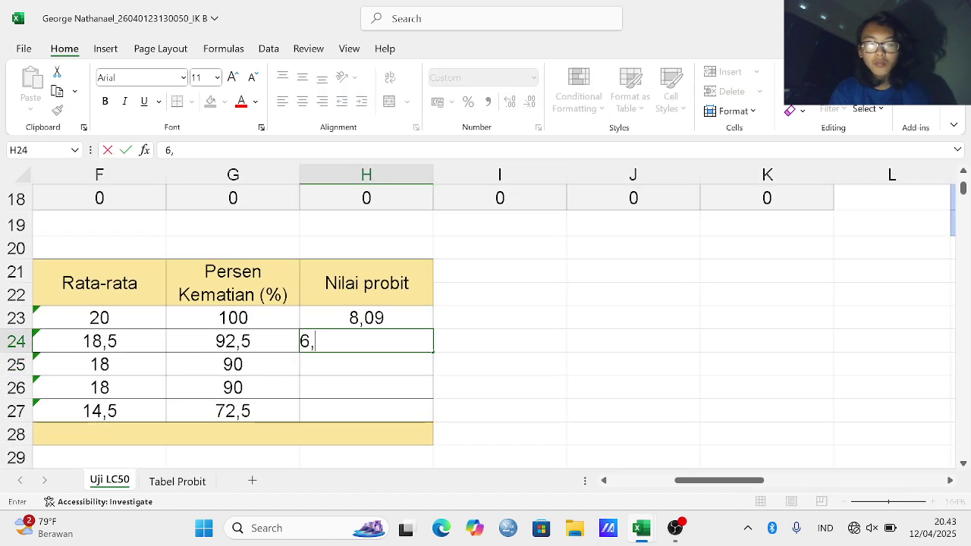
pyautogui.write('41')
pyautogui.press('Return')
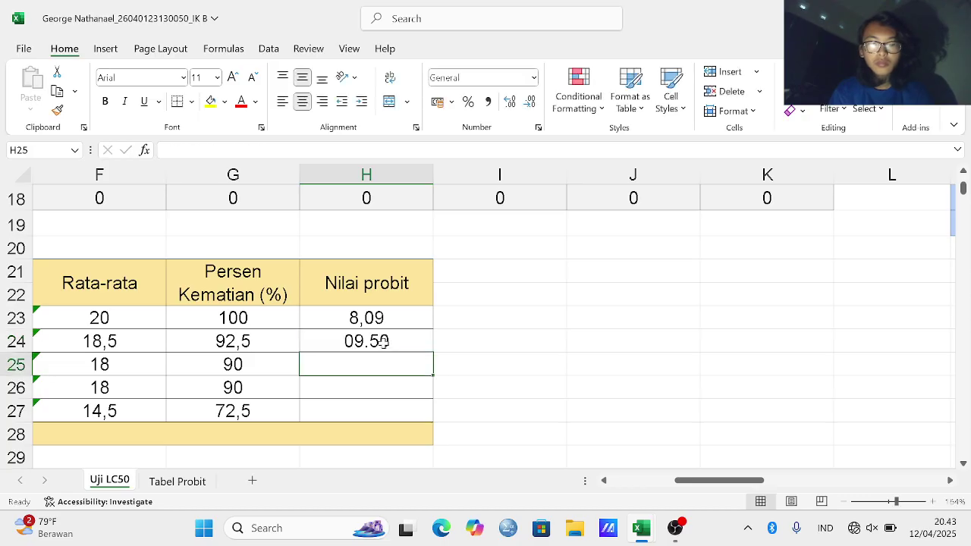
pyautogui.click(383, 341)
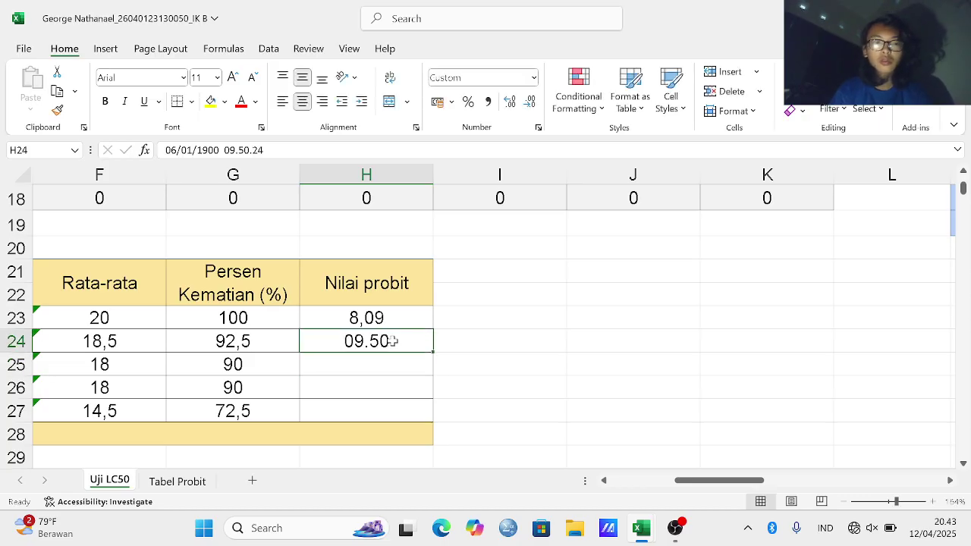
# Step: Clear the wrongly formatted time value from the probit cell H24
pyautogui.rightClick(392, 342)
pyautogui.press('Escape')
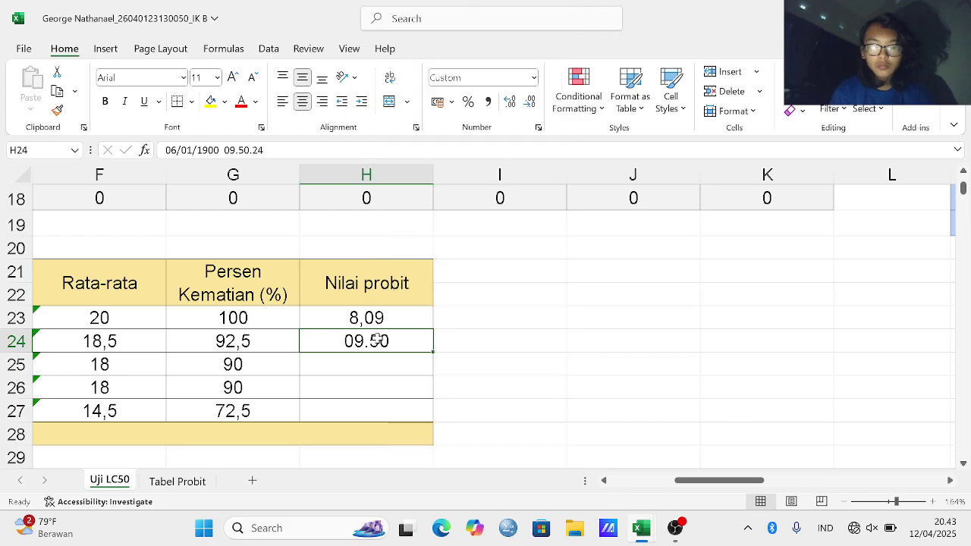
pyautogui.press('BackSpace')
pyautogui.rightClick(377, 340)
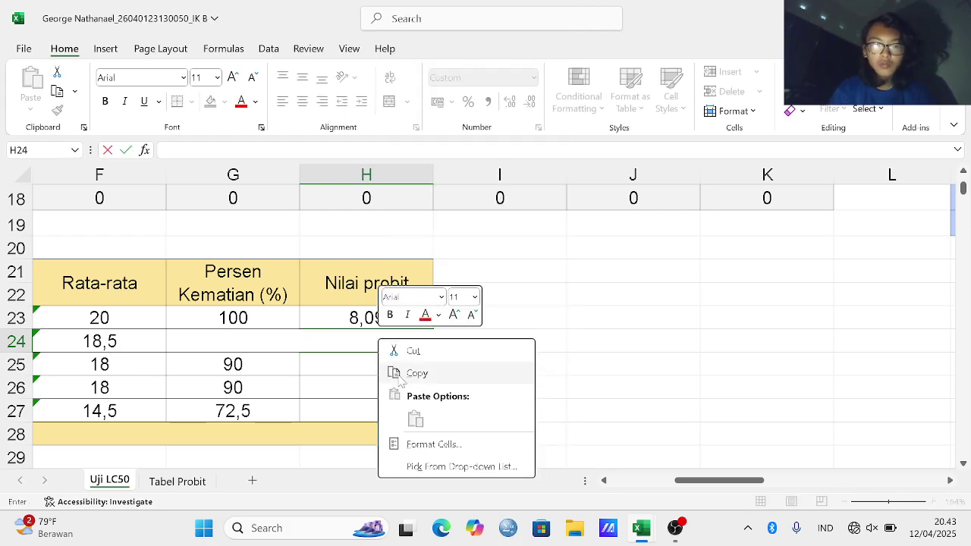
pyautogui.press('Escape')
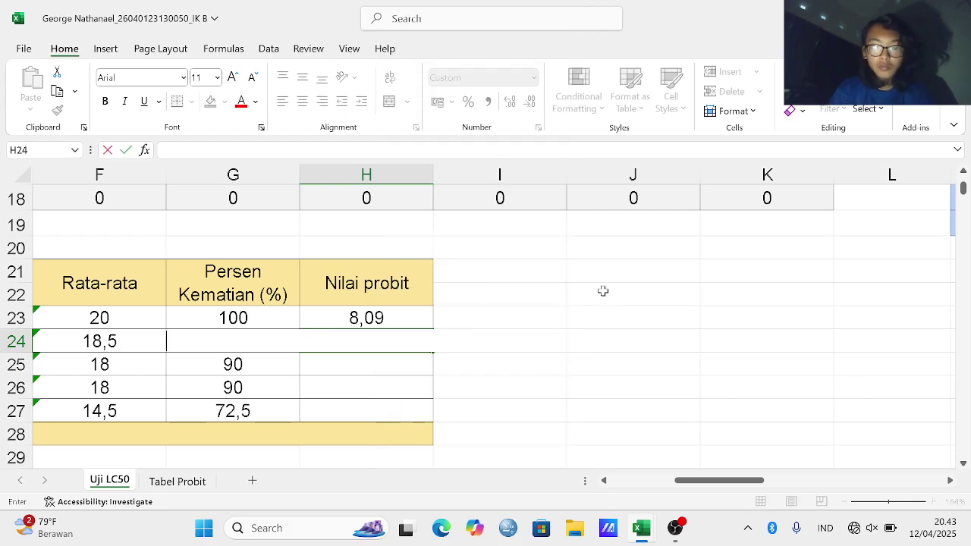
pyautogui.click(468, 419)
# Step: Format H24 as Number with 2 decimal places and enter 6,41 as the probit value for 92,5% mortality
pyautogui.rightClick(389, 335)
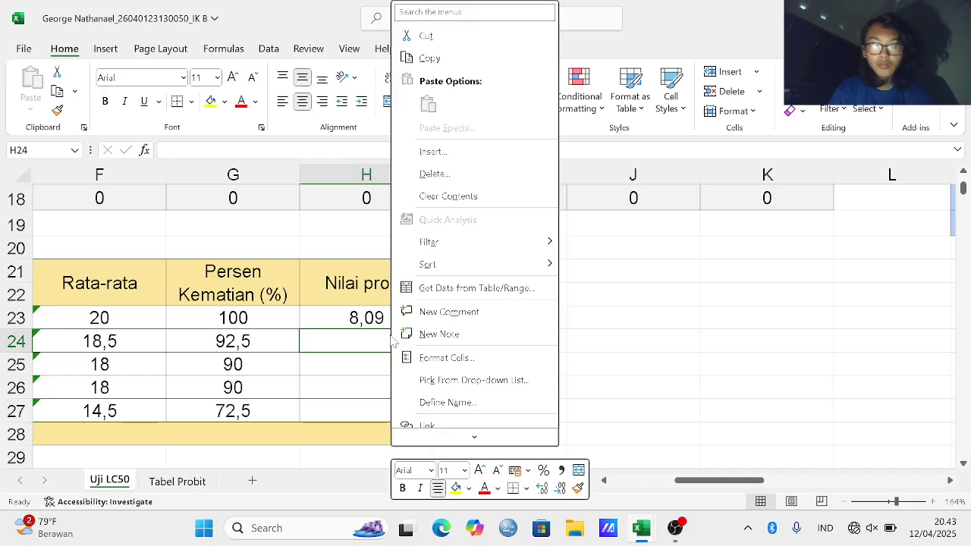
pyautogui.click(447, 358)
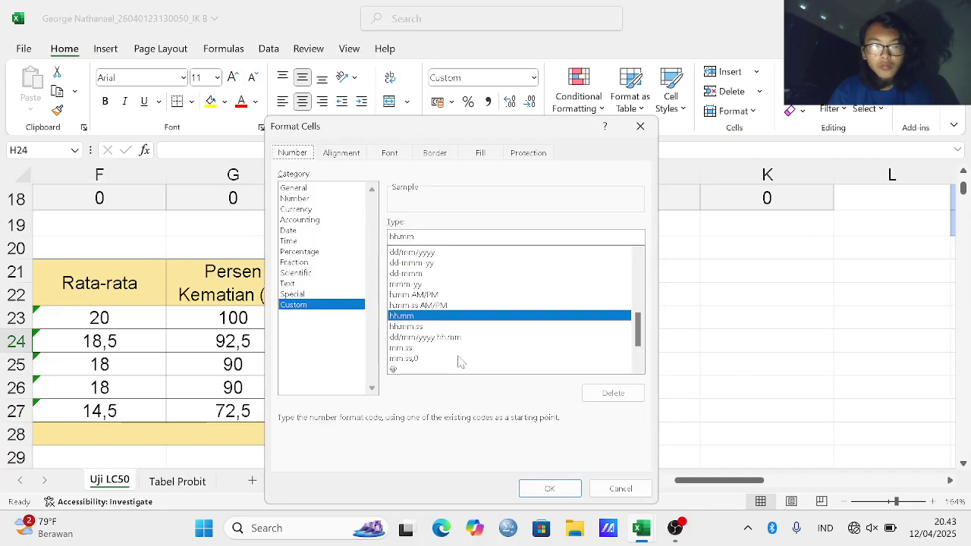
pyautogui.click(296, 199)
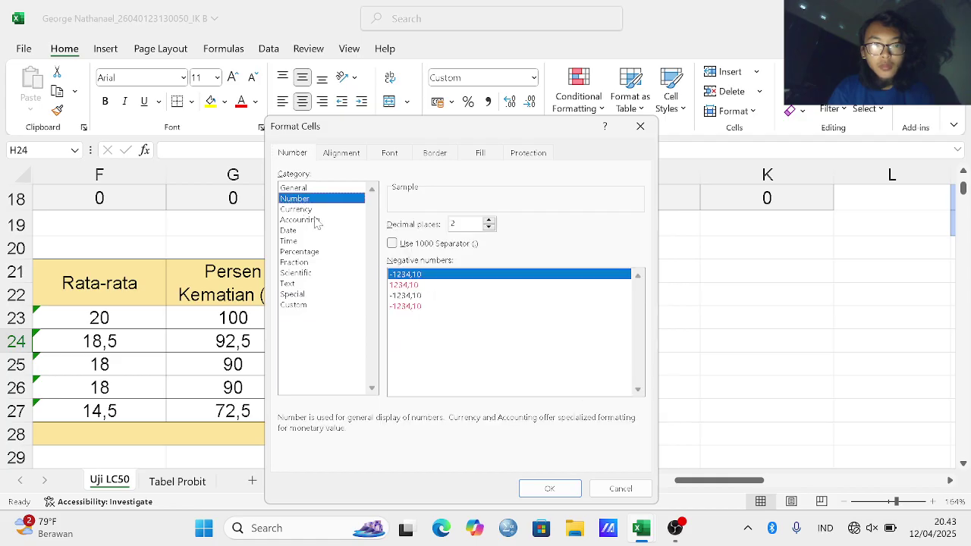
pyautogui.click(551, 489)
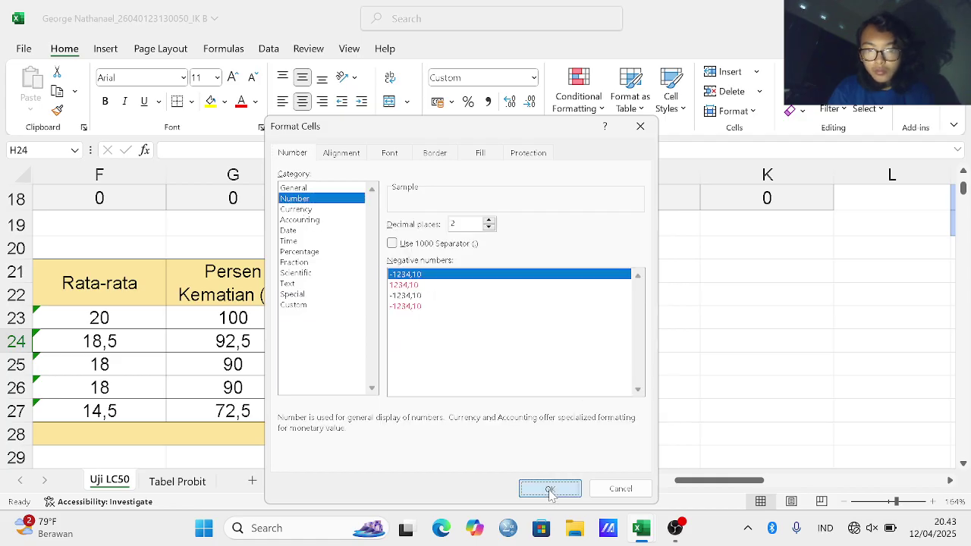
pyautogui.write('6,41')
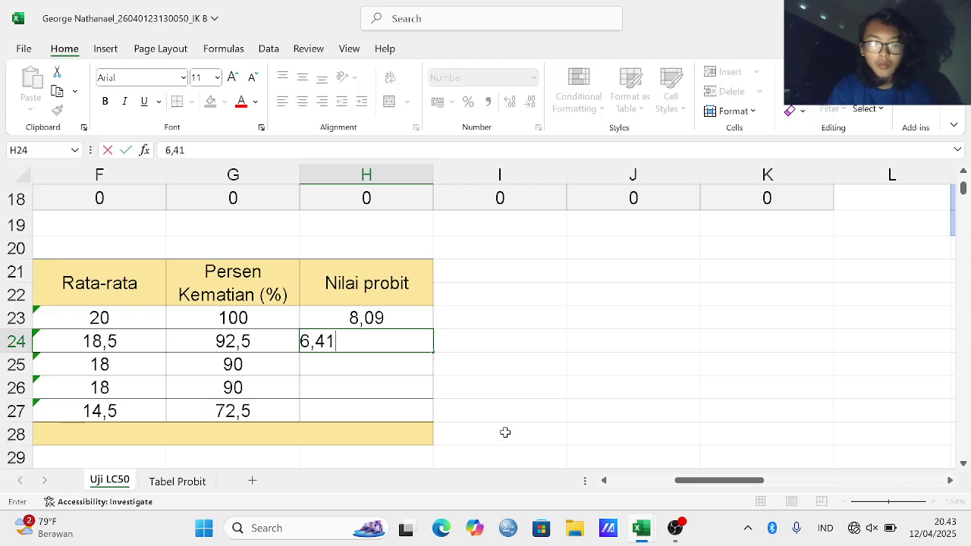
pyautogui.press('Return')
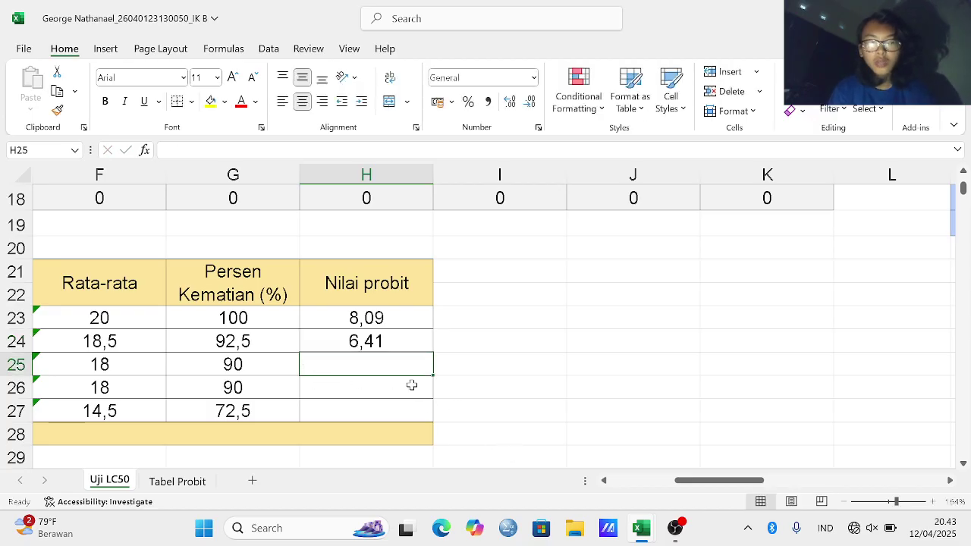
# Step: Look up the 90% probit on the Tabel Probit sheet and enter 6,28 in H25 and H26 of Uji LC50
pyautogui.moveTo(641, 531)
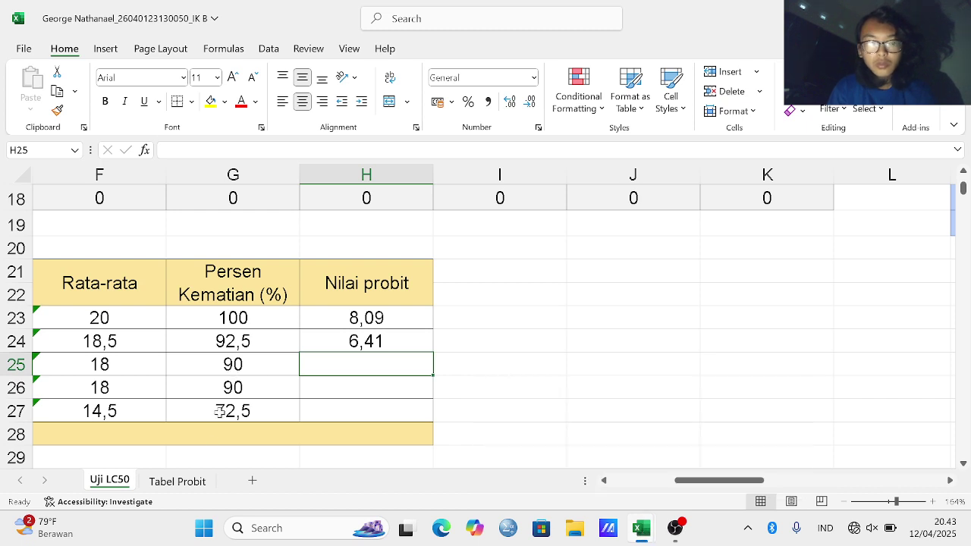
pyautogui.click(177, 480)
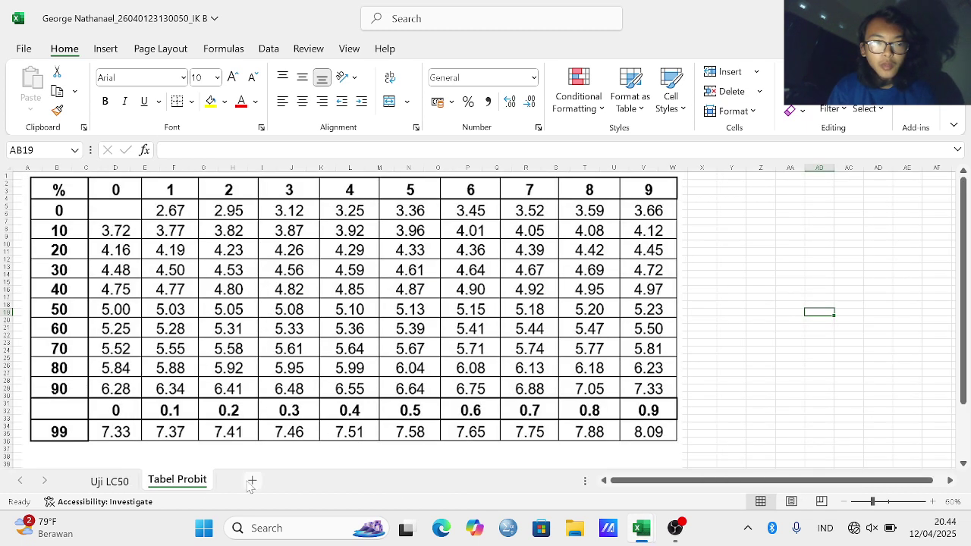
pyautogui.click(94, 482)
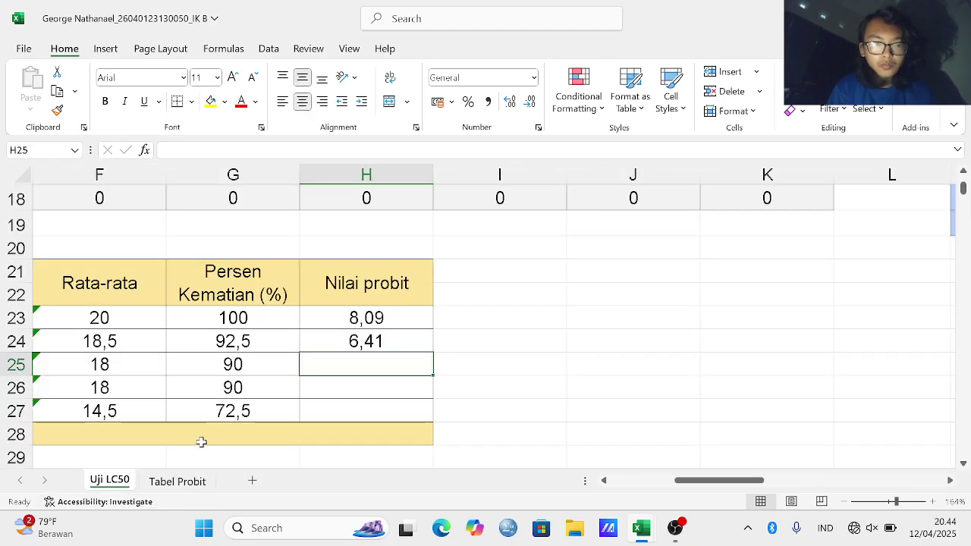
pyautogui.write('6,28')
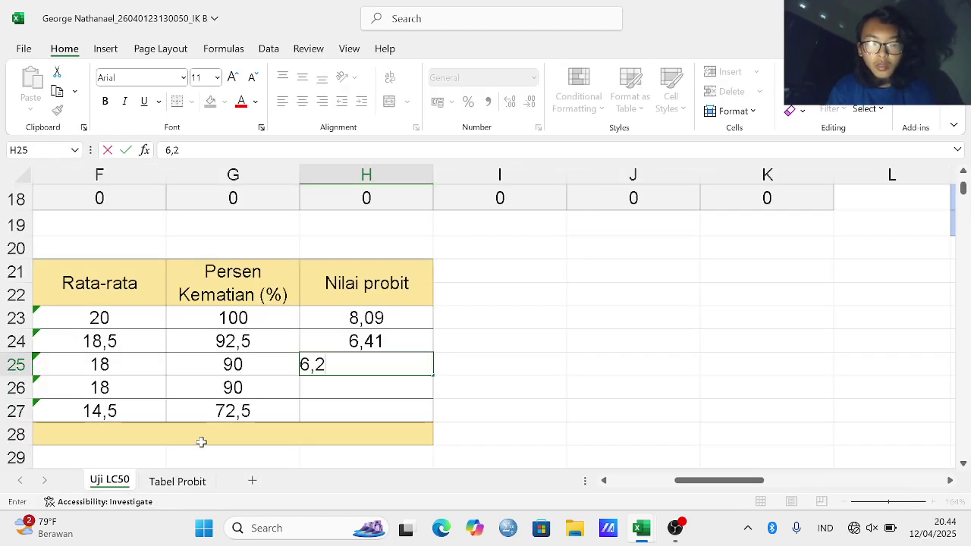
pyautogui.press('Return')
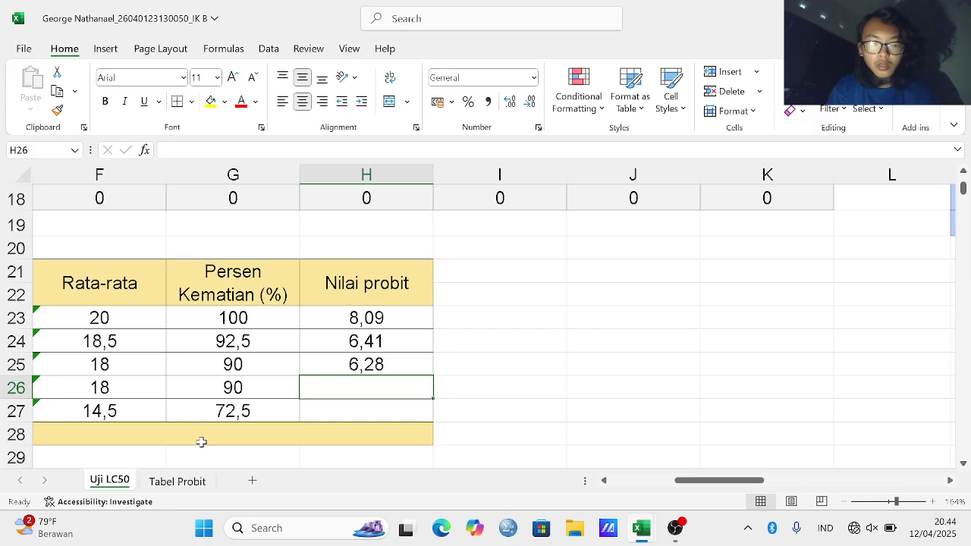
pyautogui.write('6,8')
pyautogui.press('BackSpace')
pyautogui.write('28')
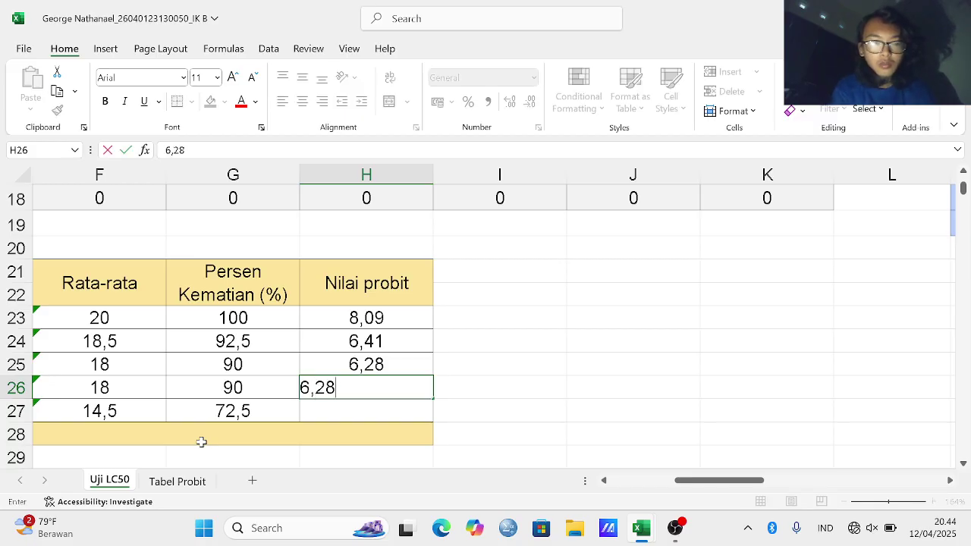
pyautogui.press('Return')
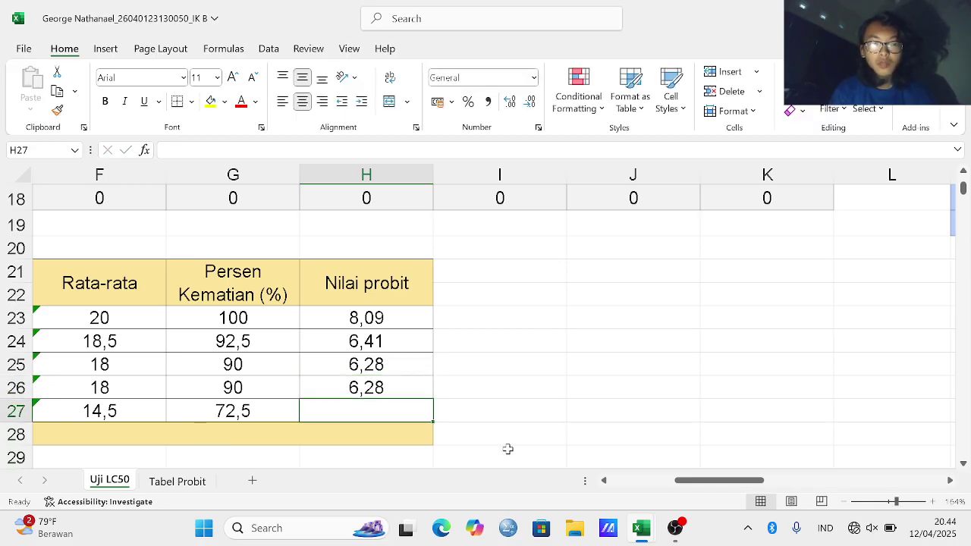
# Step: Look up the probit for 72,5% mortality on Tabel Probit and enter 5,58 in H27 of Uji LC50
pyautogui.click(191, 481)
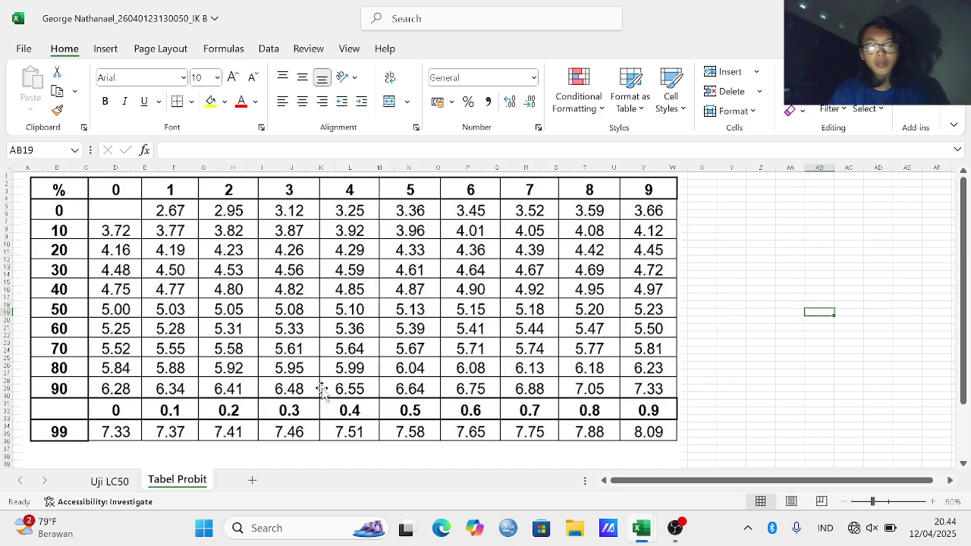
pyautogui.click(124, 484)
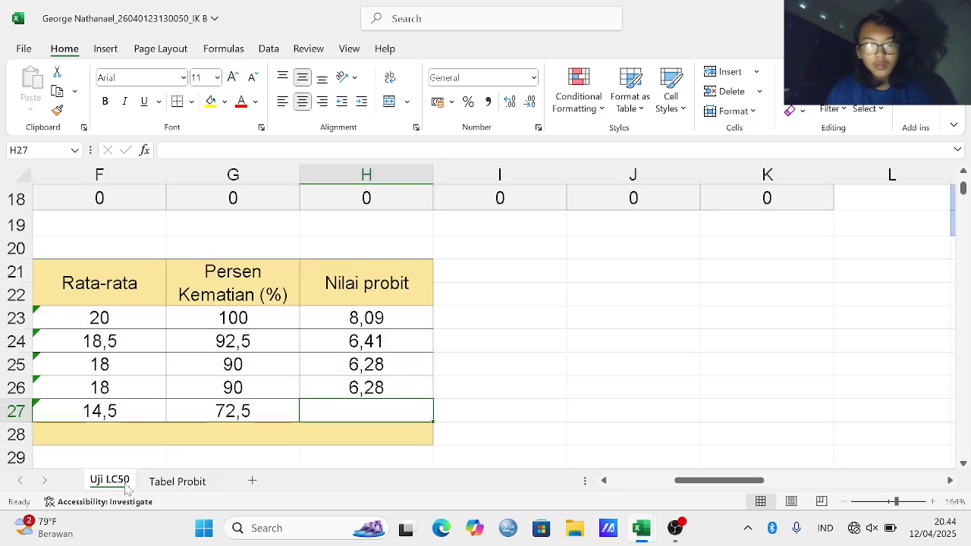
pyautogui.write('5,58')
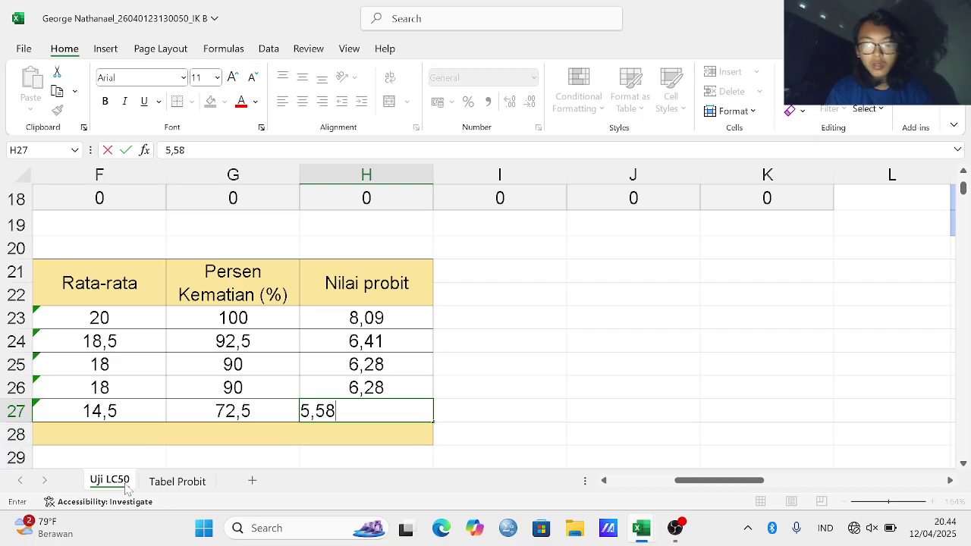
pyautogui.click(498, 383)
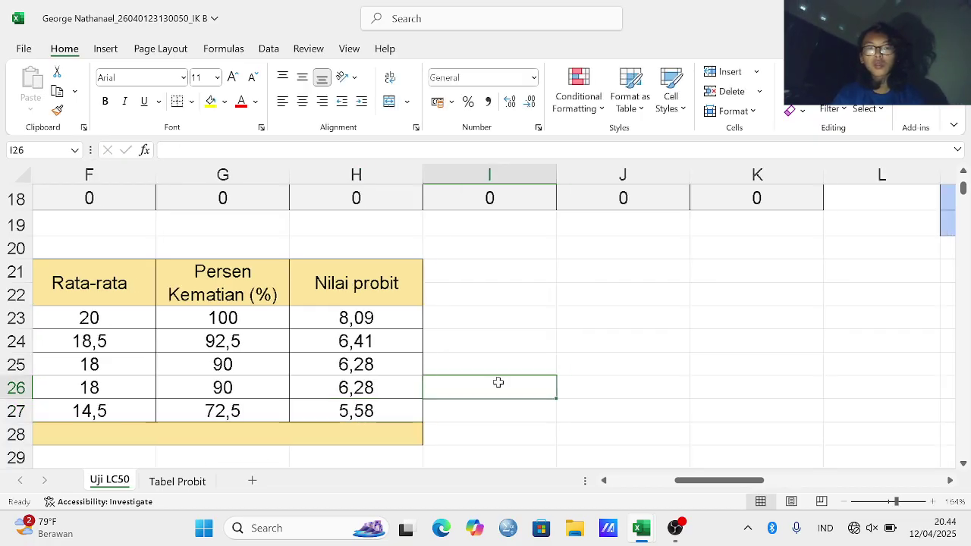
# Step: Insert a blank scatter chart with smooth lines and markers, starting from the empty cell J22 away from the table
pyautogui.hscroll(2, 498, 383)
pyautogui.hscroll(2, 497, 382)
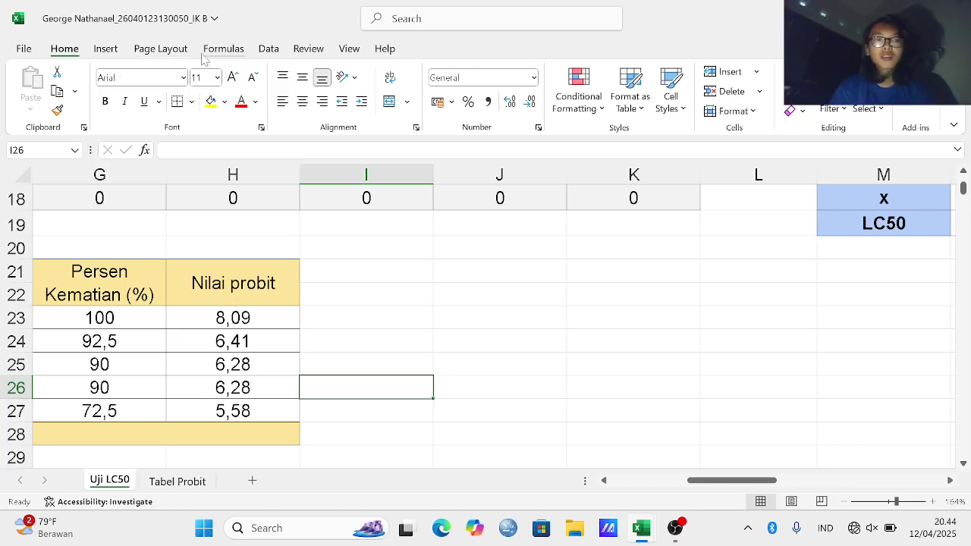
pyautogui.click(107, 48)
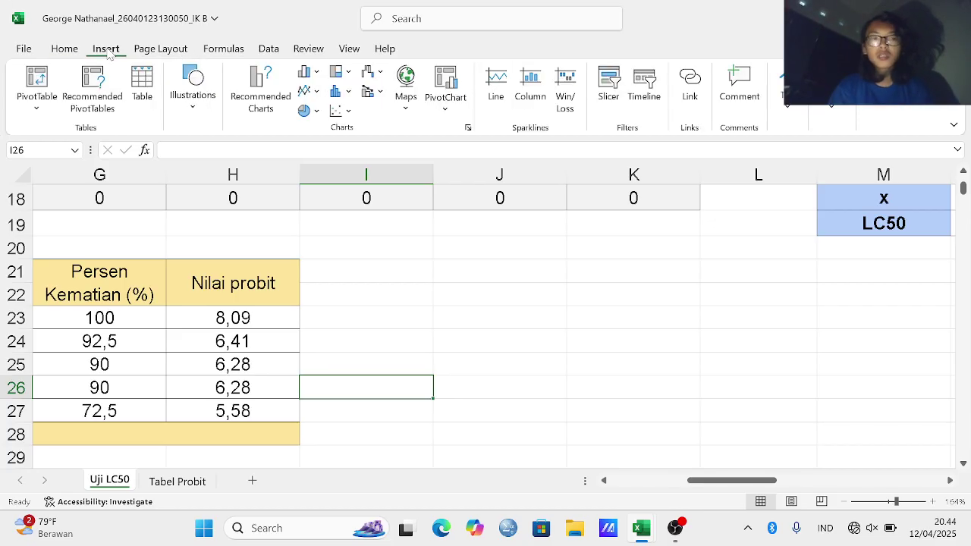
pyautogui.click(352, 112)
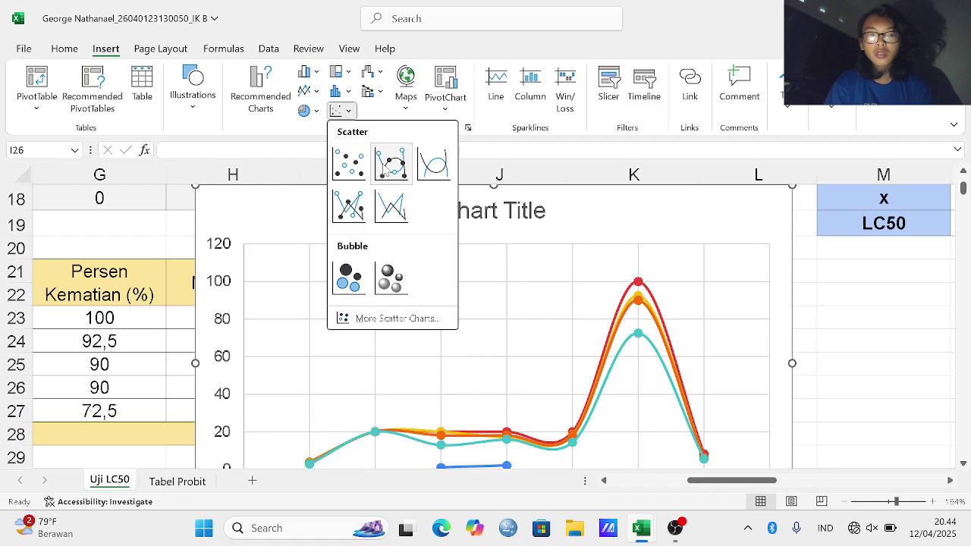
pyautogui.click(467, 385)
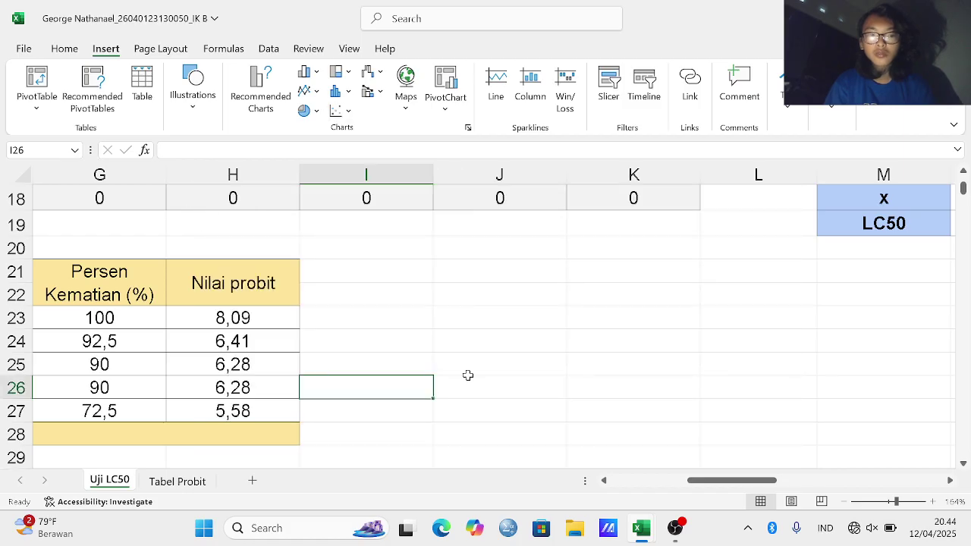
pyautogui.click(423, 325)
pyautogui.click(478, 285)
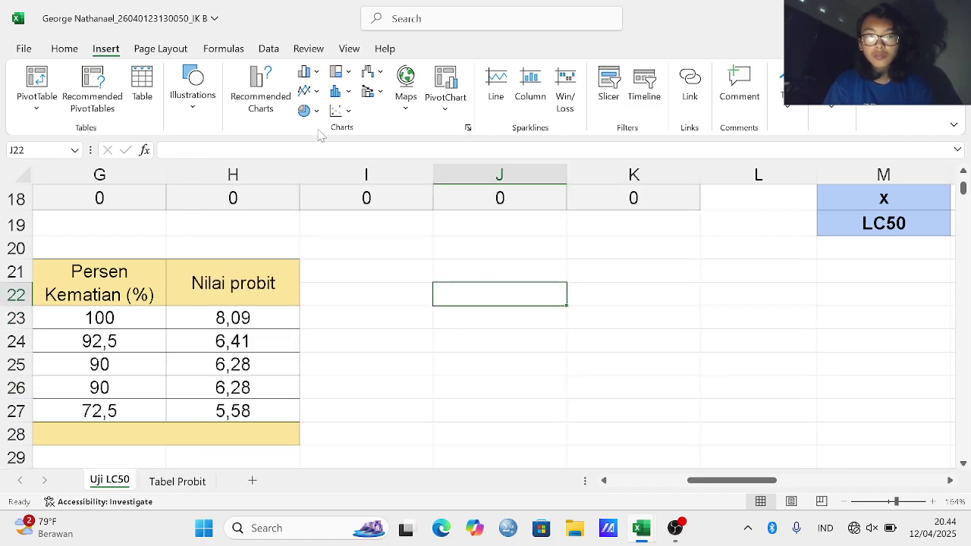
pyautogui.click(339, 111)
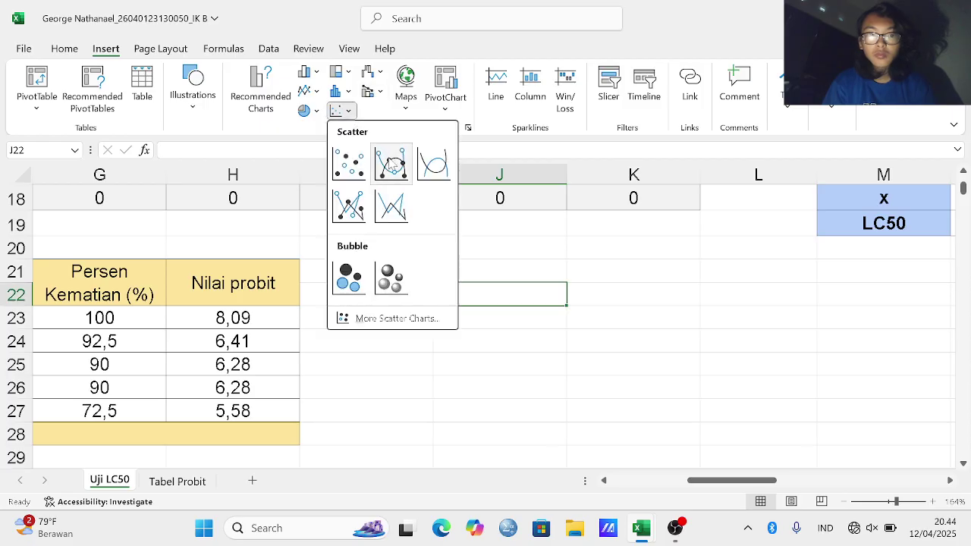
pyautogui.click(391, 163)
# Step: Move the blank chart beside the probit table and enlarge it to span about columns I to N, rows 21 to 38
pyautogui.scroll(-5, 422, 265)
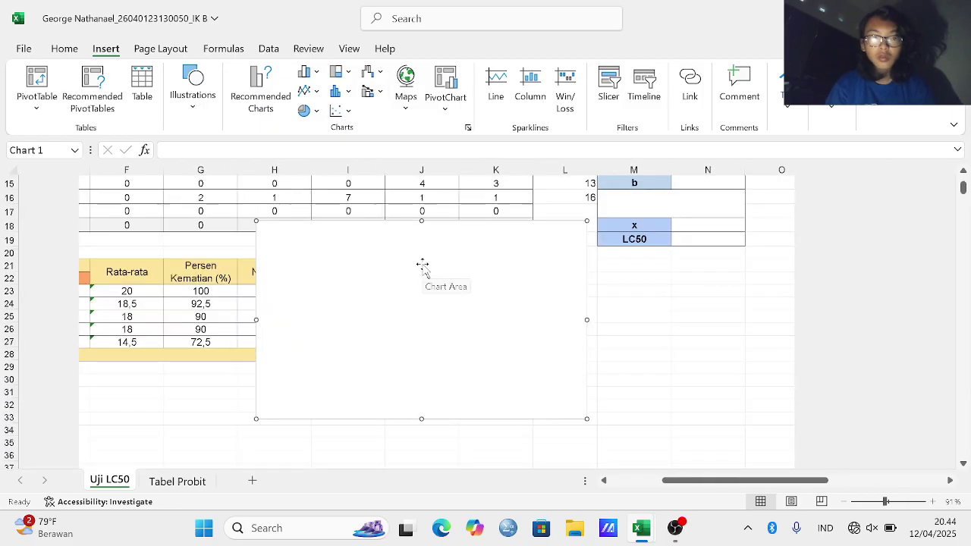
pyautogui.moveTo(425, 281); pyautogui.dragTo(505, 326)
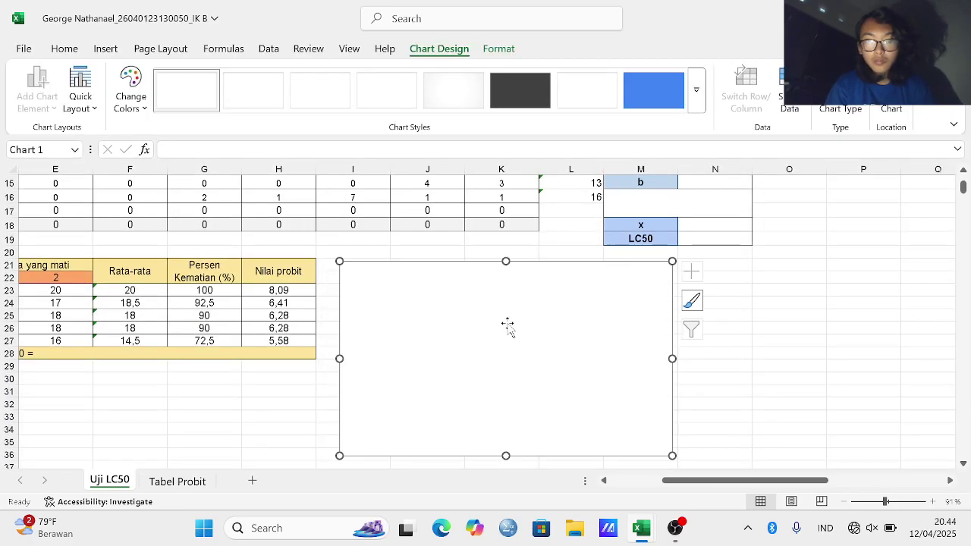
pyautogui.scroll(-1, 507, 326)
pyautogui.hscroll(1, 508, 326)
pyautogui.scroll(-2, 507, 326)
pyautogui.hscroll(1, 508, 326)
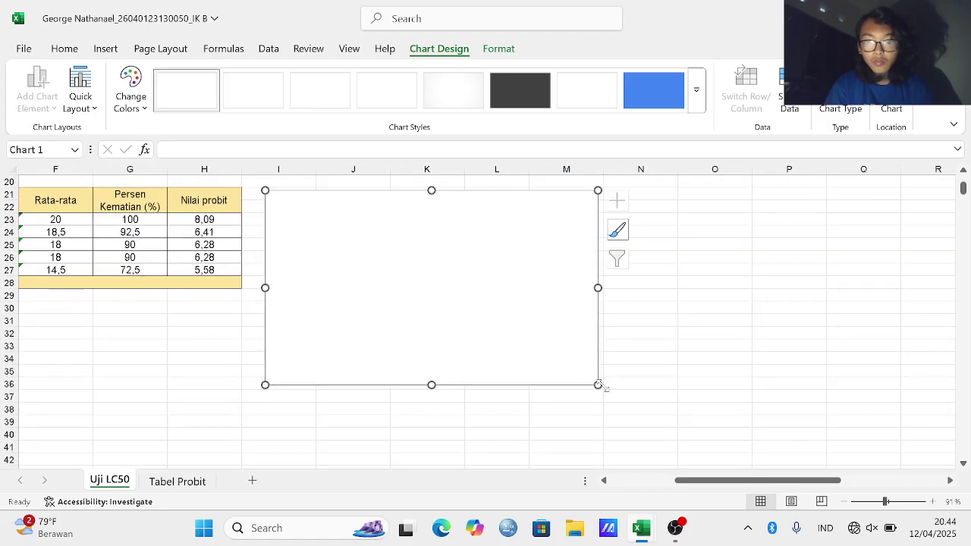
pyautogui.moveTo(599, 385); pyautogui.dragTo(687, 413)
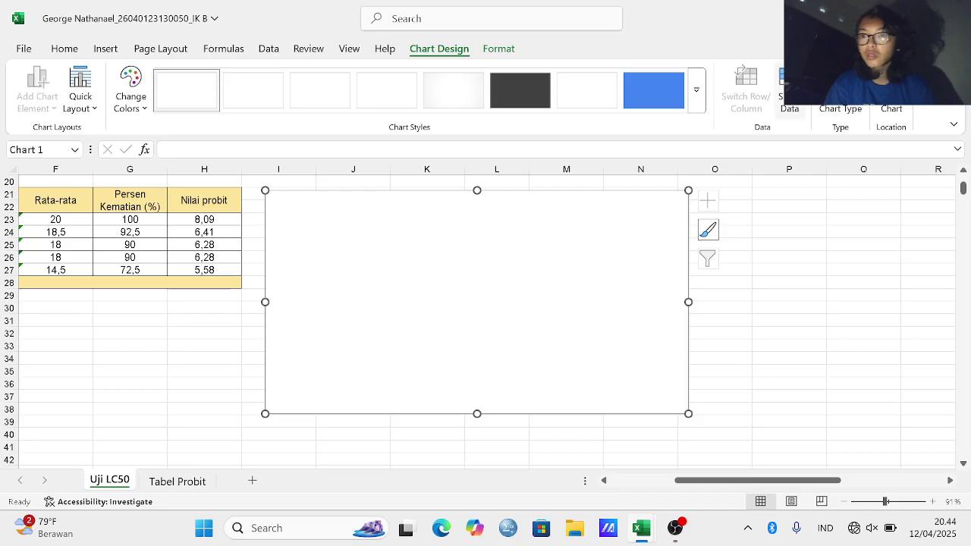
# Step: Add a data series named LC50 to the blank chart, using the log concentrations in B23:B27 as X values
pyautogui.click(790, 99)
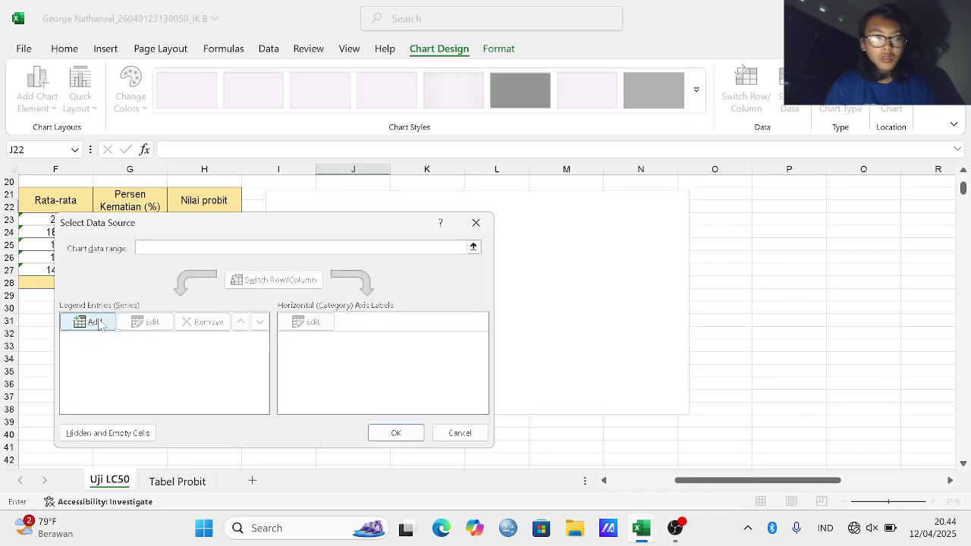
pyautogui.click(93, 322)
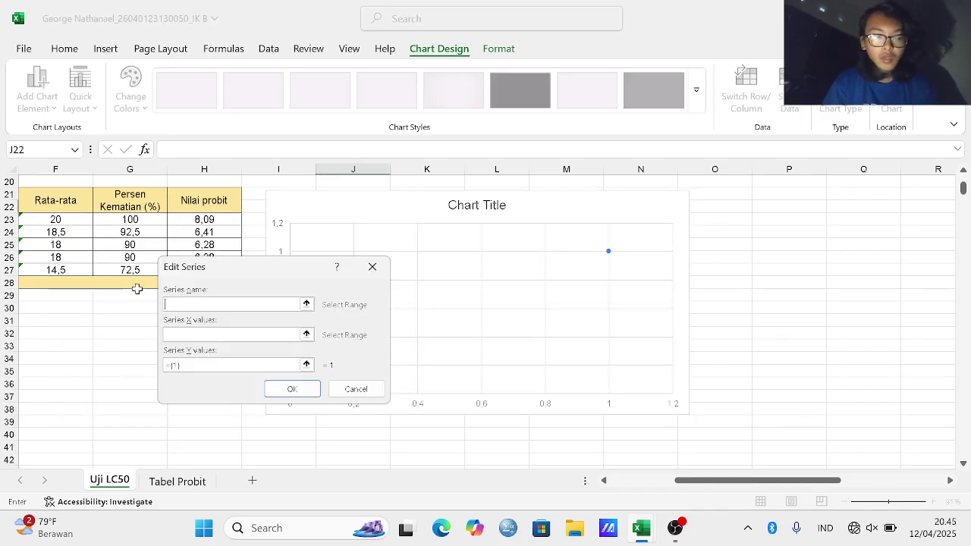
pyautogui.write('LC50')
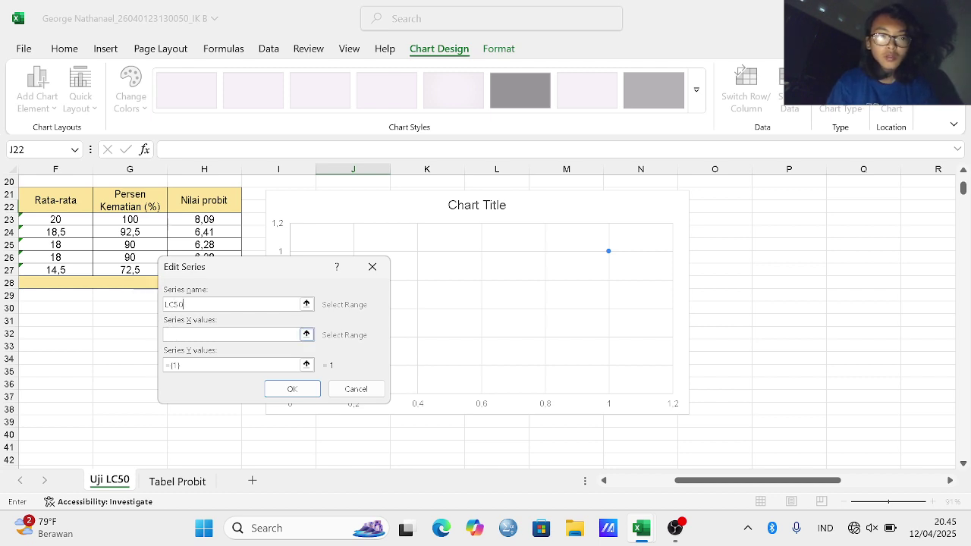
pyautogui.press('Tab')
pyautogui.hscroll(-5, 114, 238)
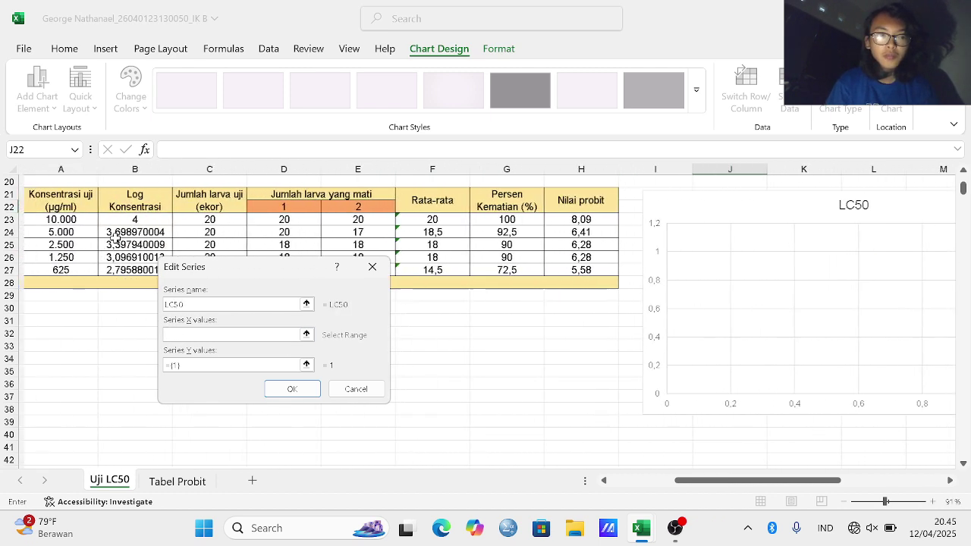
pyautogui.moveTo(129, 219); pyautogui.dragTo(131, 267)
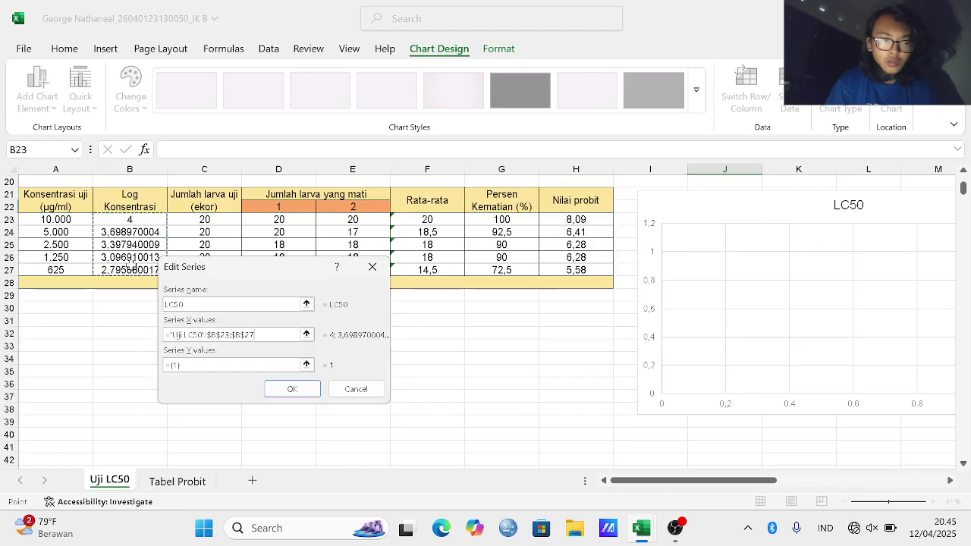
# Step: Set the LC50 series' Y values to the probit values in H23:H27 and apply the chart's data source
pyautogui.click(237, 365)
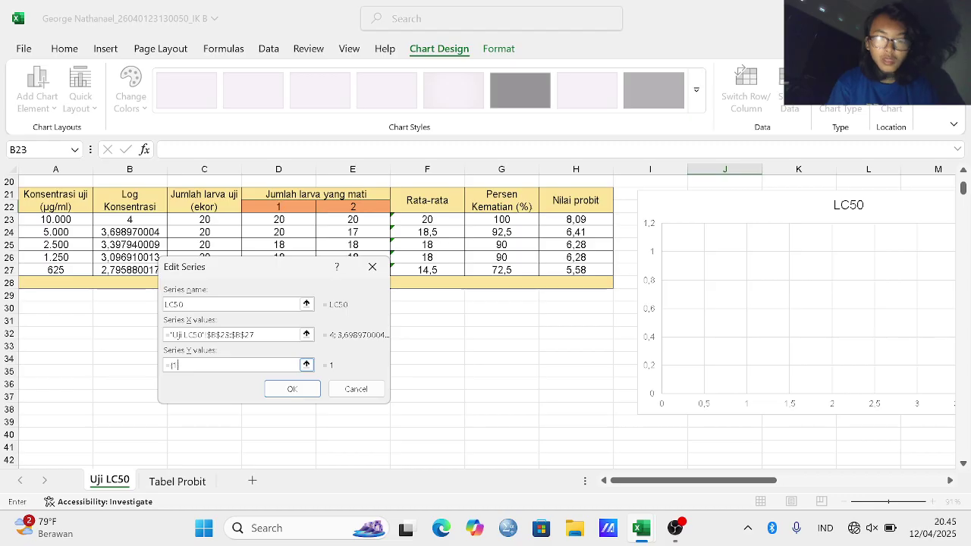
pyautogui.press('BackSpace')
pyautogui.press('BackSpace')
pyautogui.press('BackSpace')
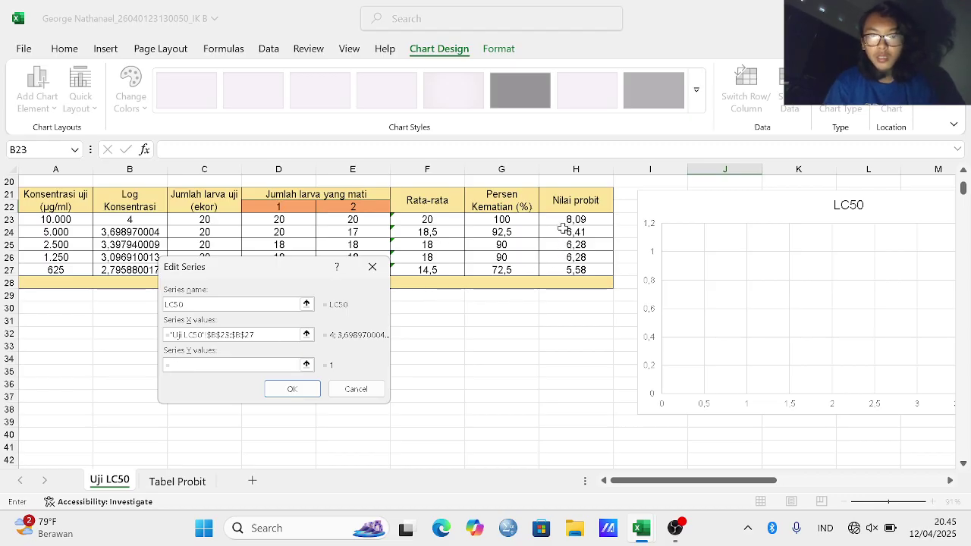
pyautogui.moveTo(562, 219); pyautogui.dragTo(564, 265)
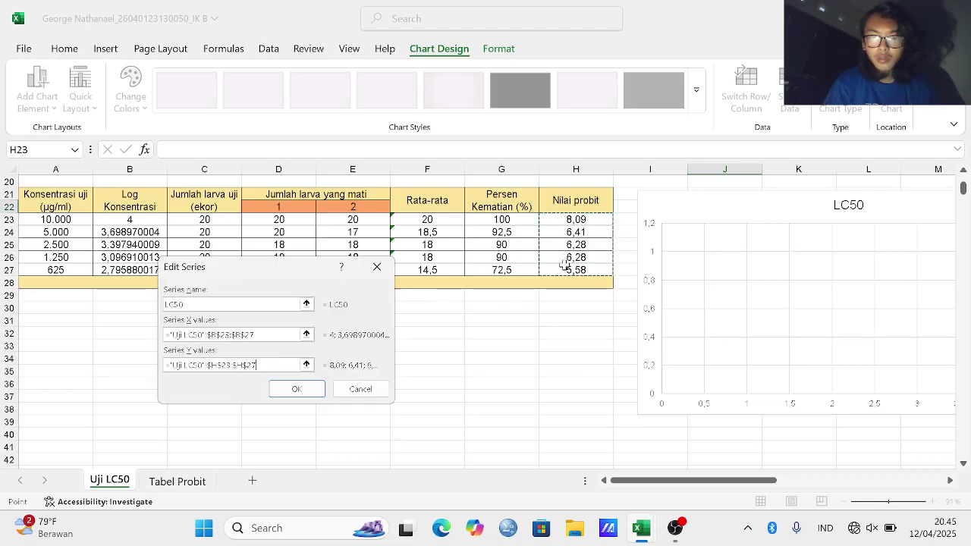
pyautogui.click(317, 389)
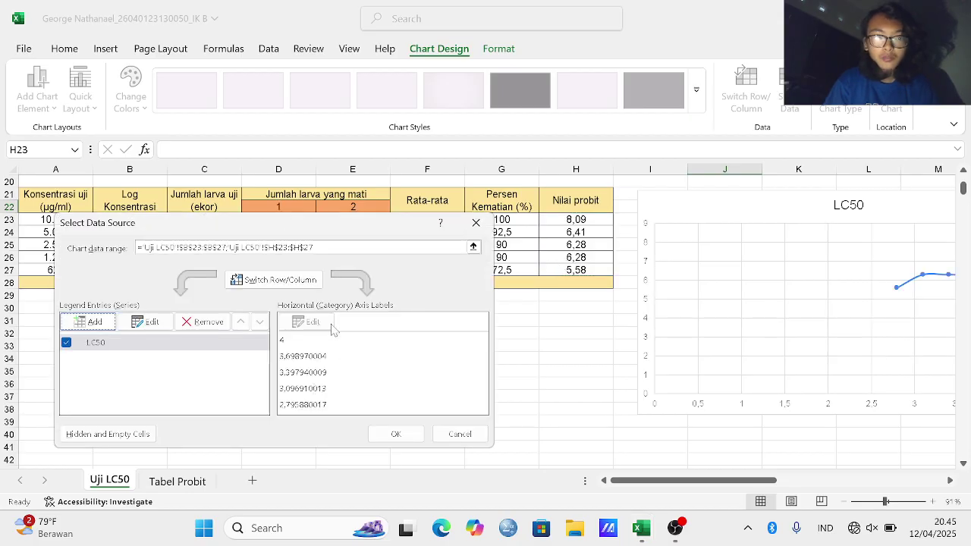
pyautogui.click(396, 434)
# Step: Add axis titles and a legend to the LC50 chart
pyautogui.hscroll(5, 514, 411)
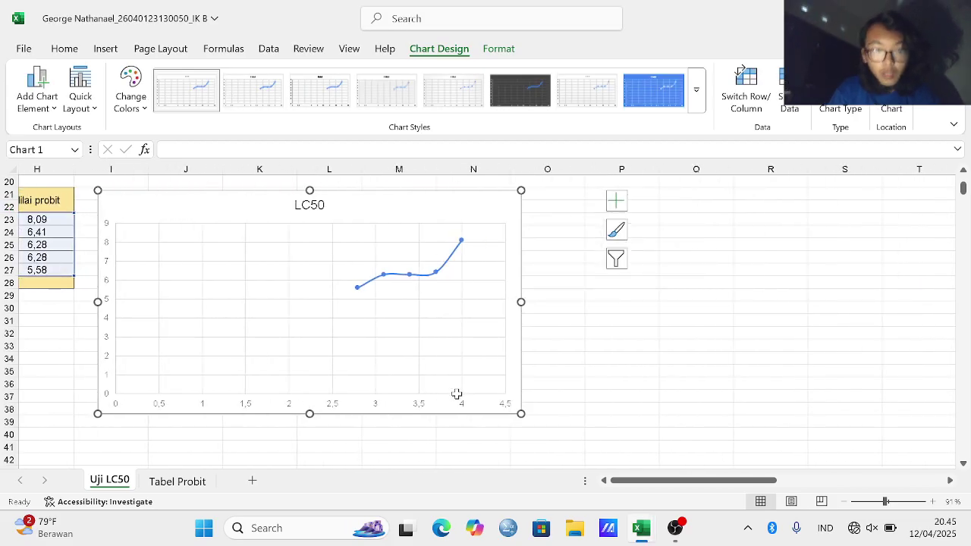
pyautogui.hscroll(-1, 455, 392)
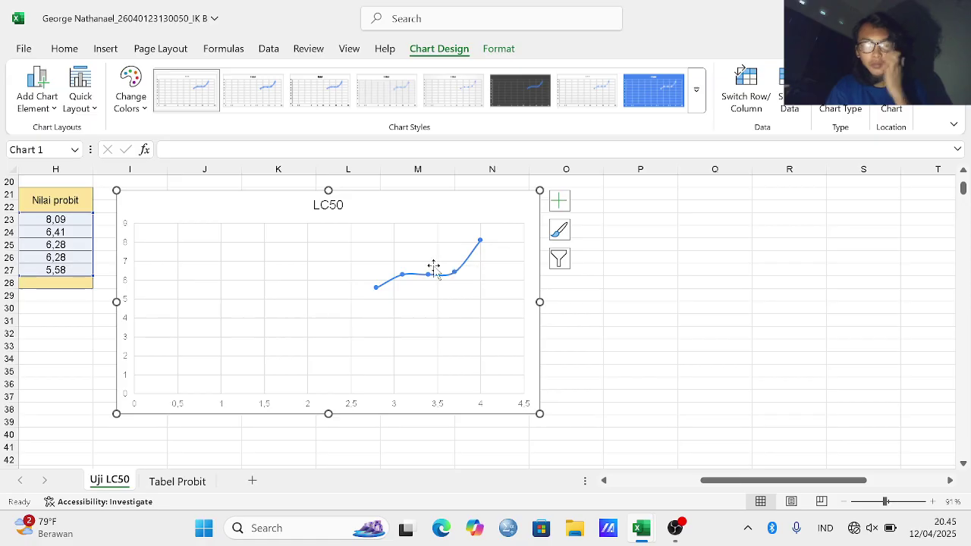
pyautogui.click(558, 201)
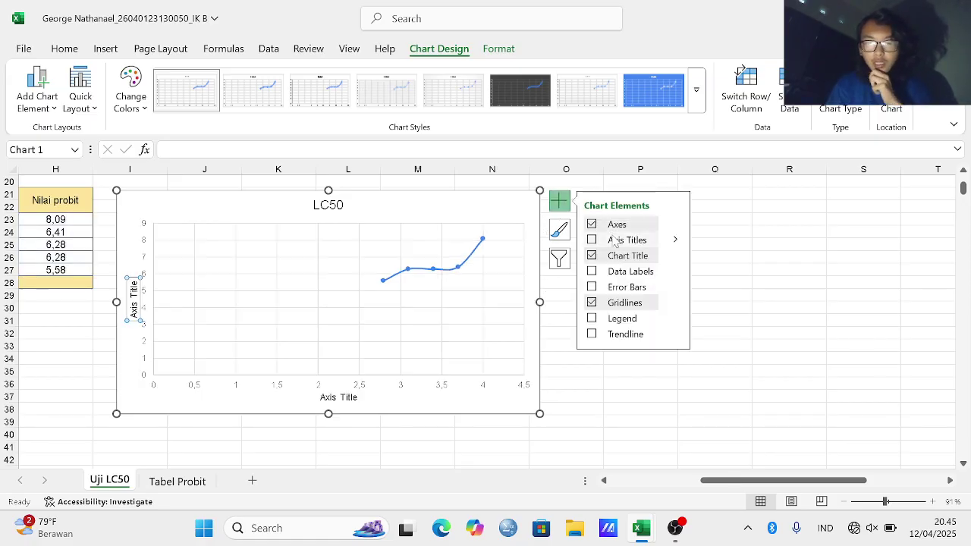
pyautogui.click(591, 319)
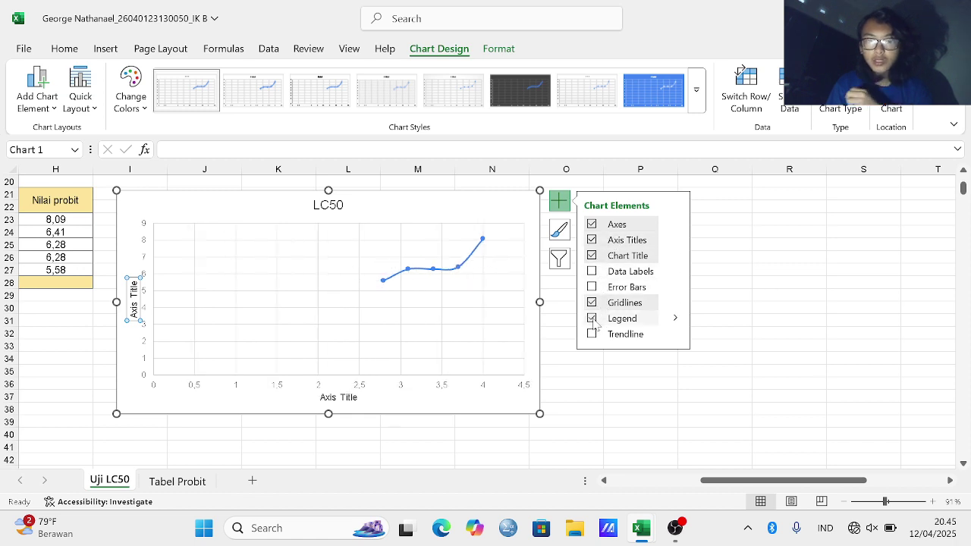
# Step: Add a linear trendline to the LC50 series and place its equation and R-squared value beneath the legend
pyautogui.click(675, 334)
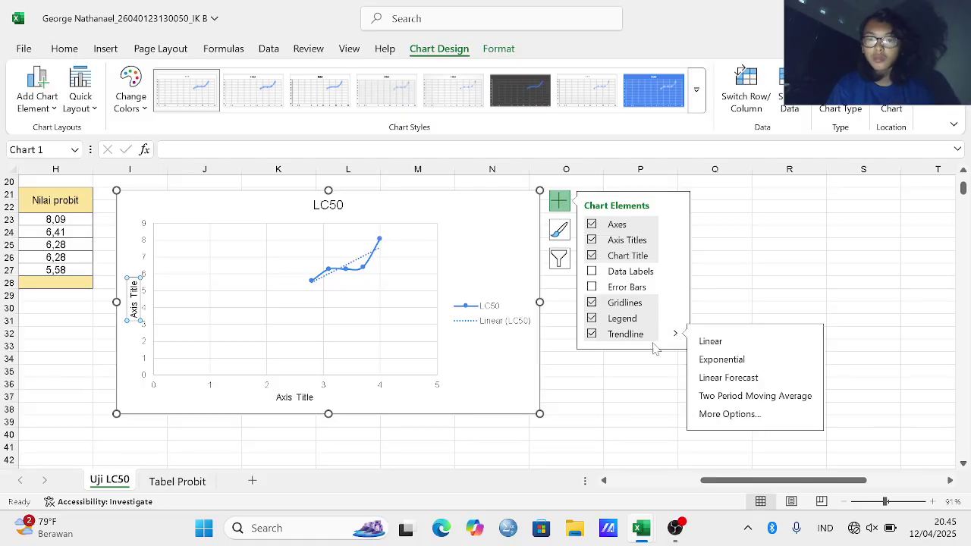
pyautogui.click(706, 414)
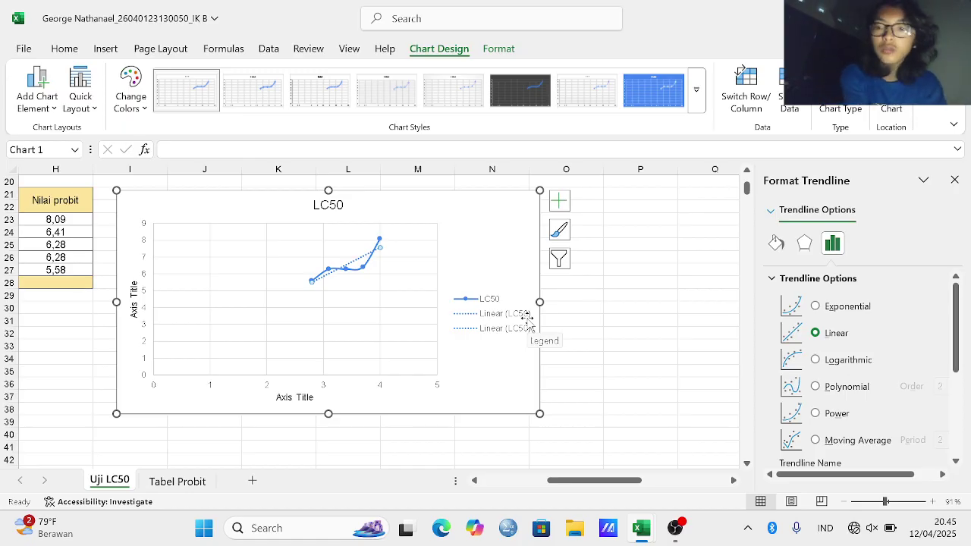
pyautogui.scroll(-5, 895, 350)
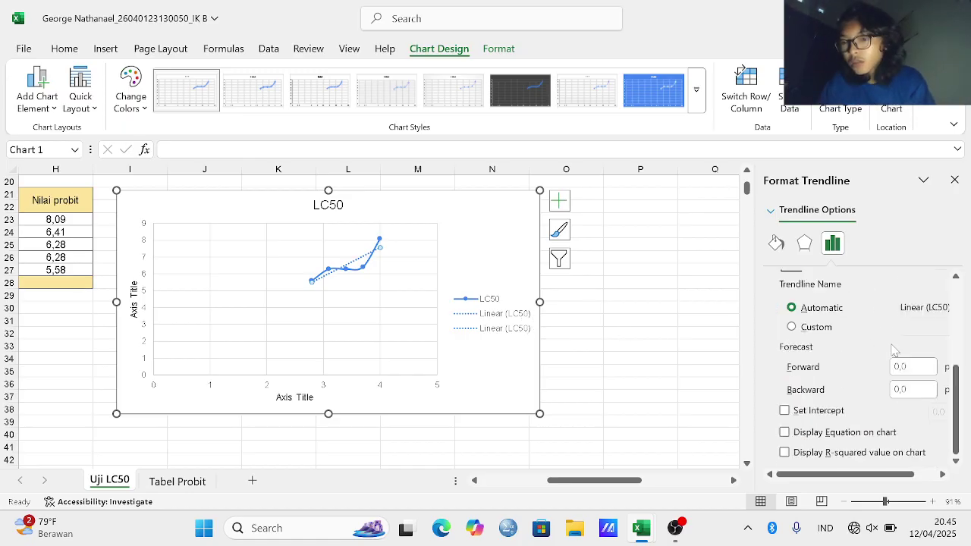
pyautogui.click(784, 433)
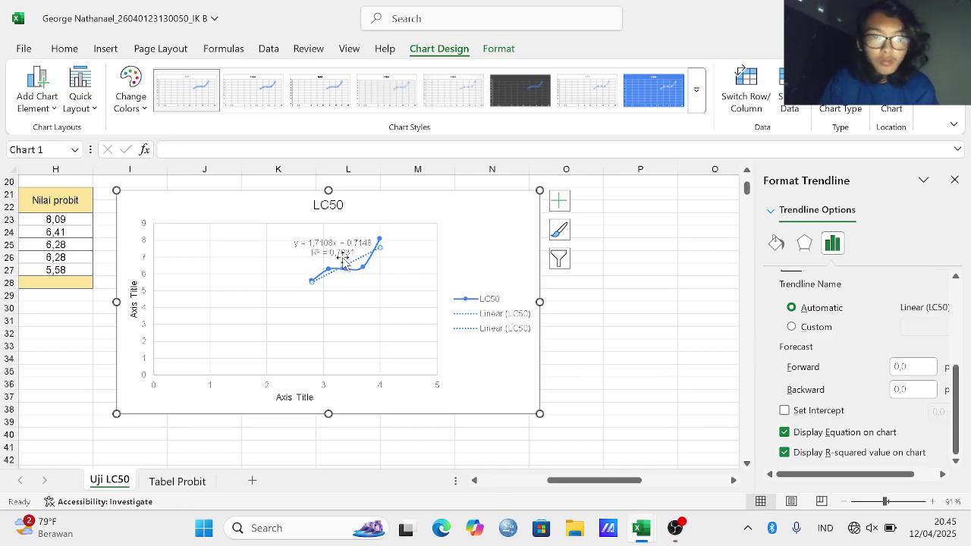
pyautogui.moveTo(343, 259); pyautogui.dragTo(496, 353)
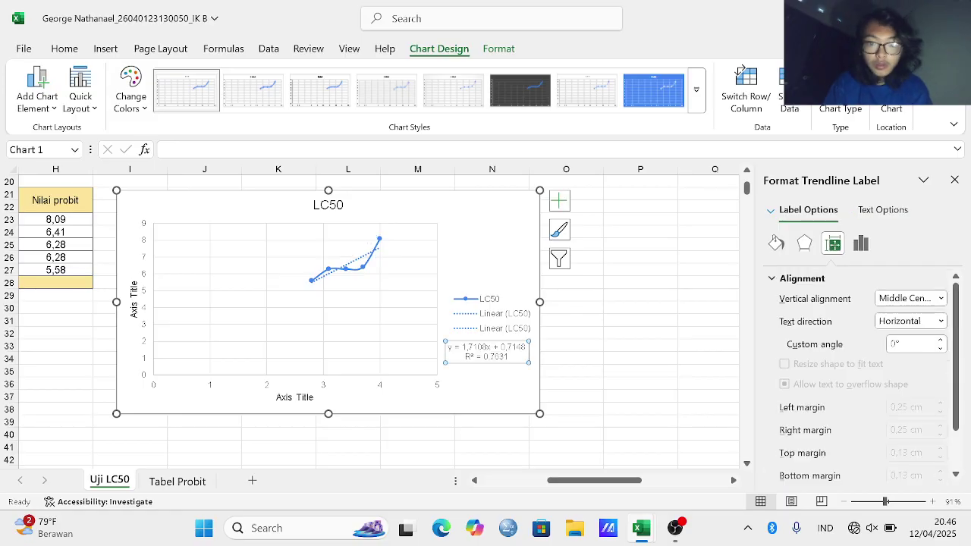
# Step: Delete the duplicate Linear (LC50) entry from the chart legend
pyautogui.click(488, 332)
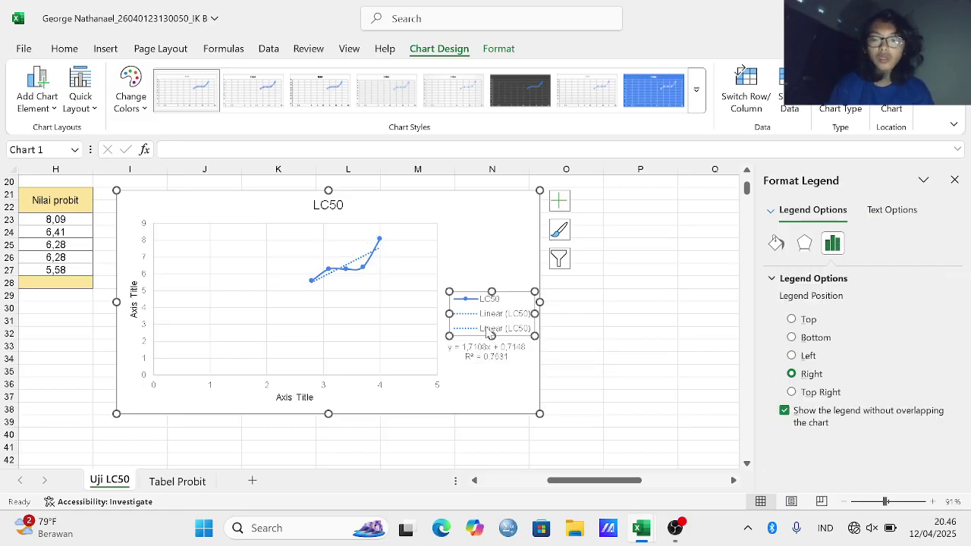
pyautogui.click(487, 333)
pyautogui.press('Delete')
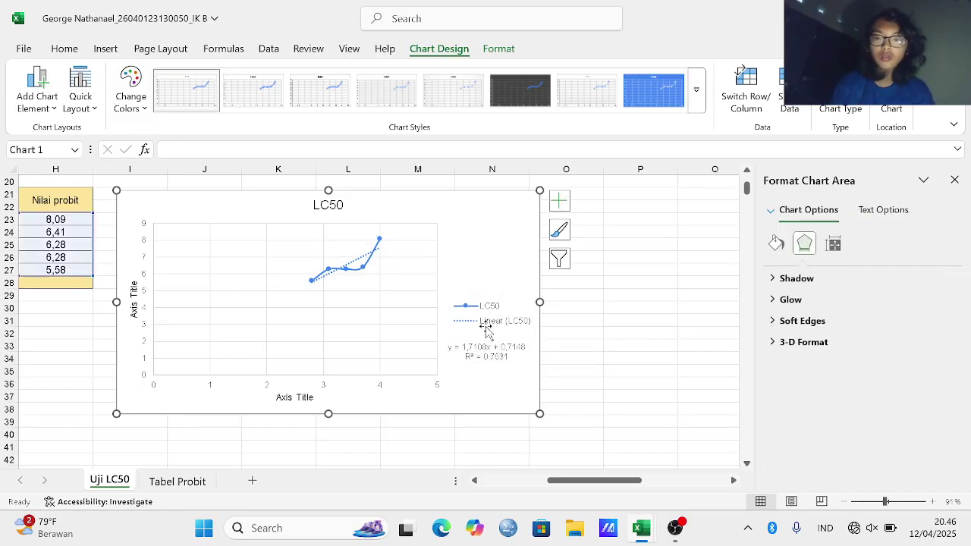
pyautogui.click(598, 334)
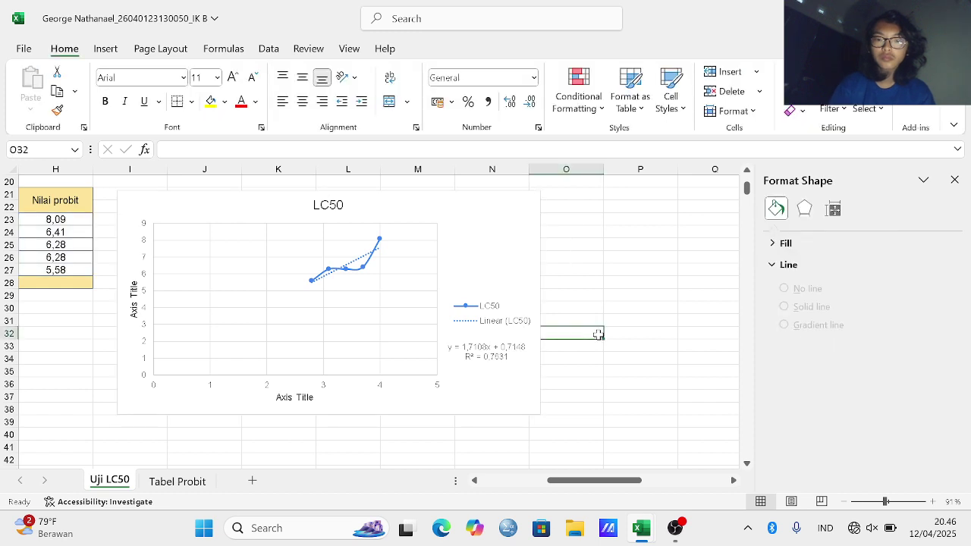
# Step: Set the chart's horizontal axis title to "LOG konsentrasi"
pyautogui.hscroll(-3, 644, 356)
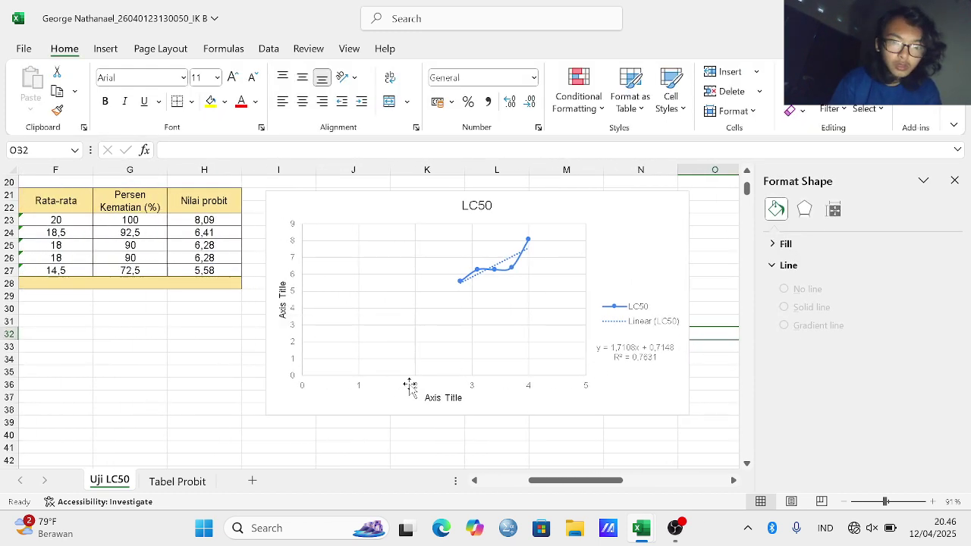
pyautogui.click(433, 397)
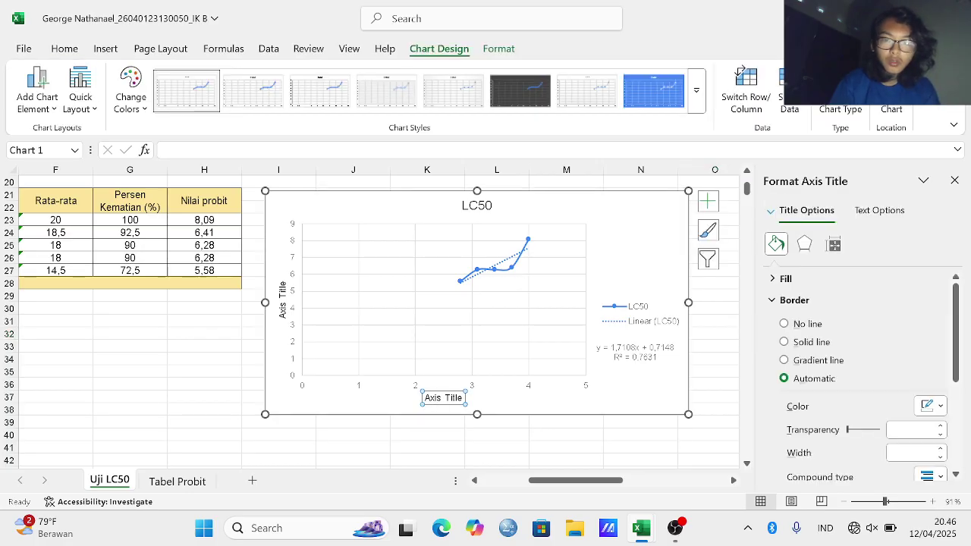
pyautogui.write('LO')
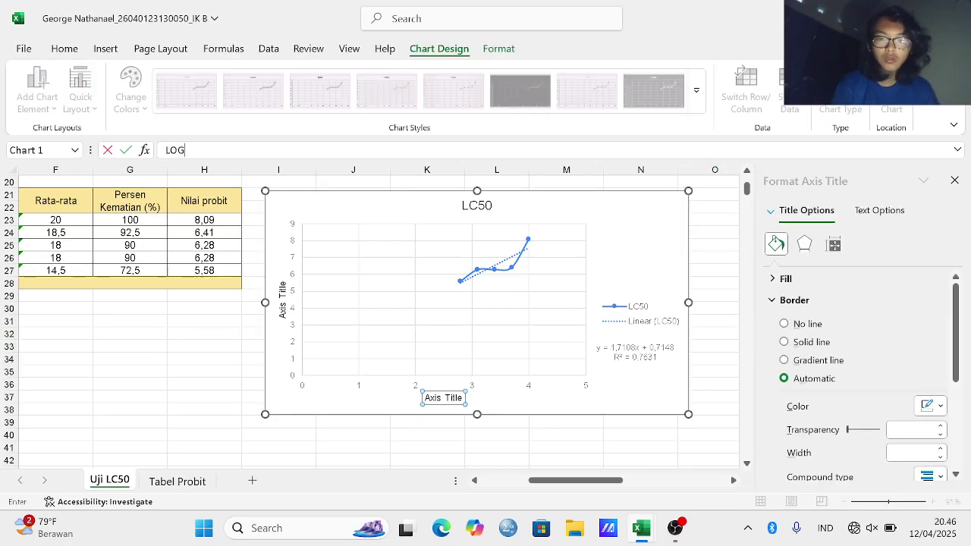
pyautogui.write('G')
pyautogui.press('Return')
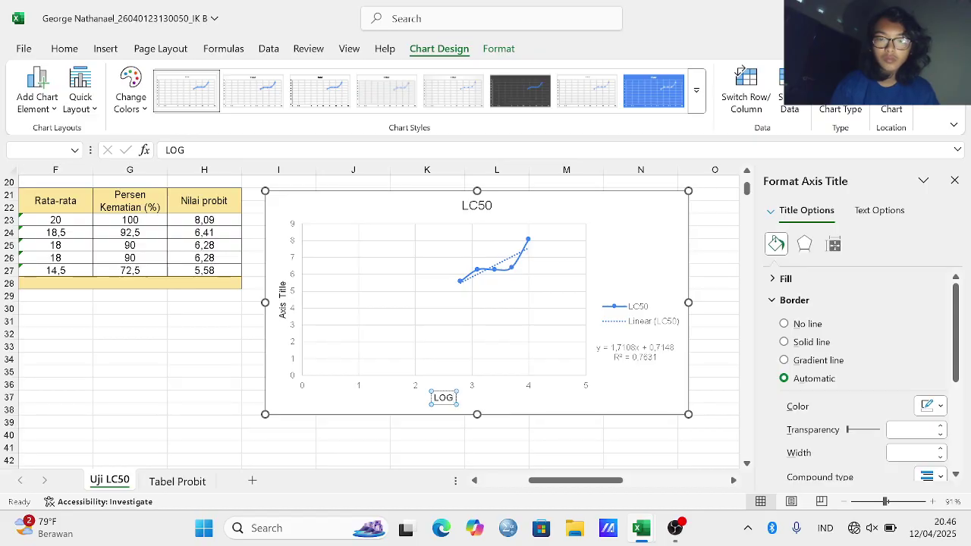
pyautogui.write('konse')
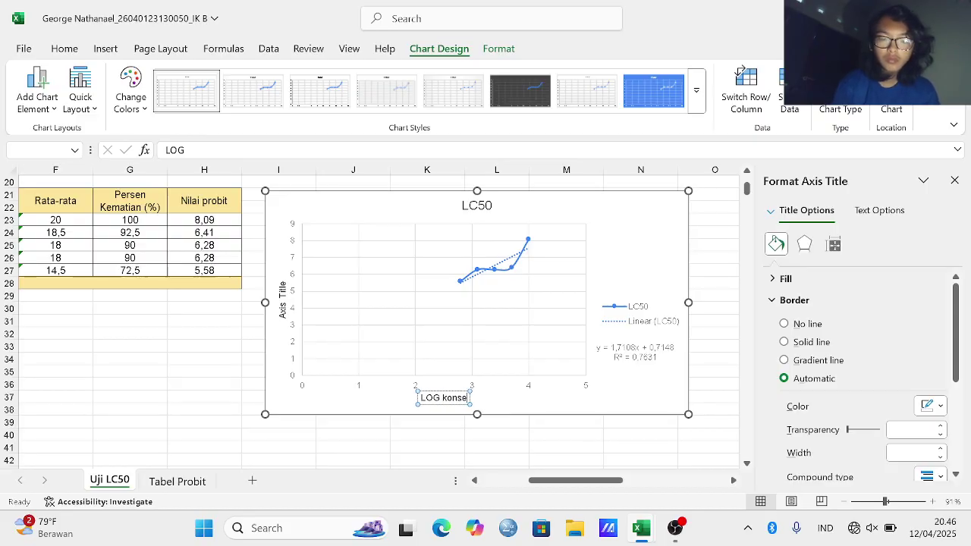
pyautogui.write('ntrasi')
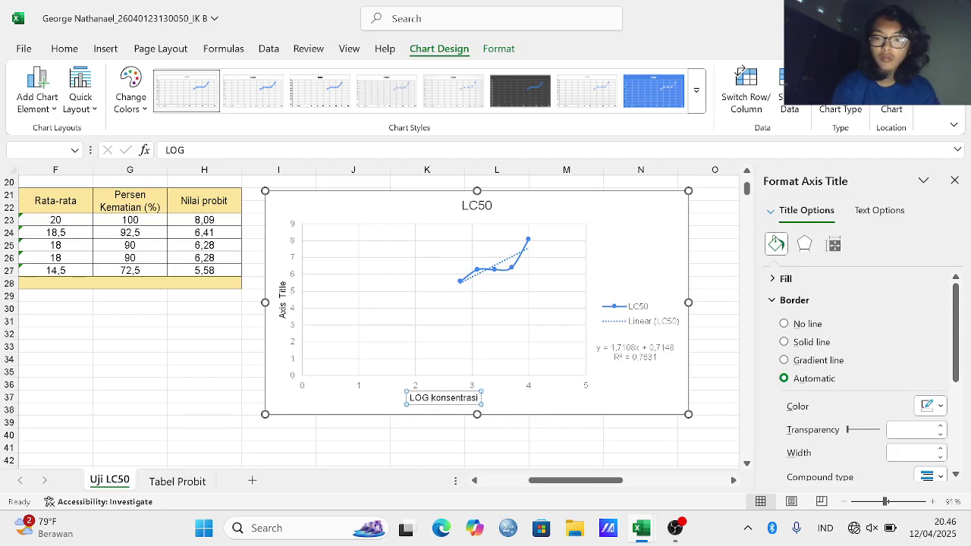
# Step: Set the chart's vertical axis title to "Nilai Probit" and close the formatting options
pyautogui.click(283, 303)
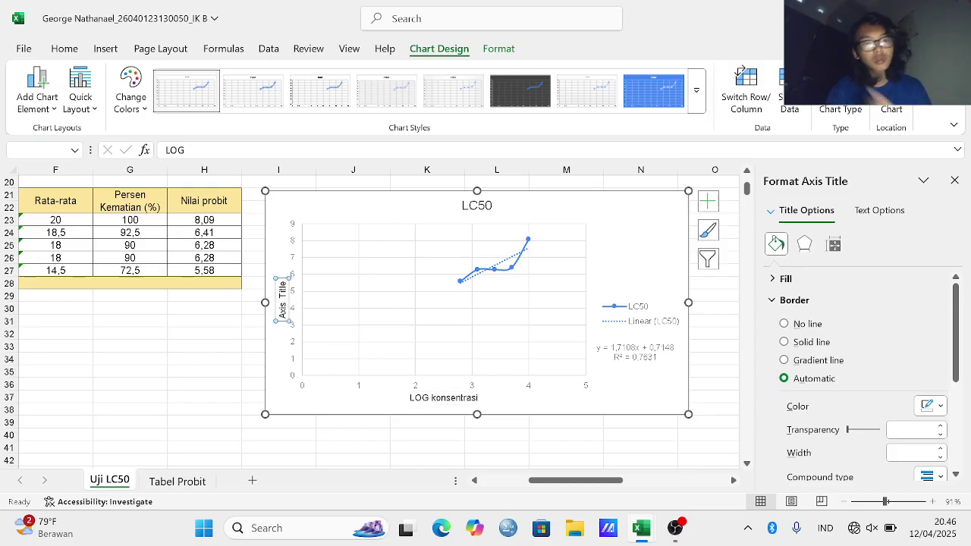
pyautogui.write('Nilai')
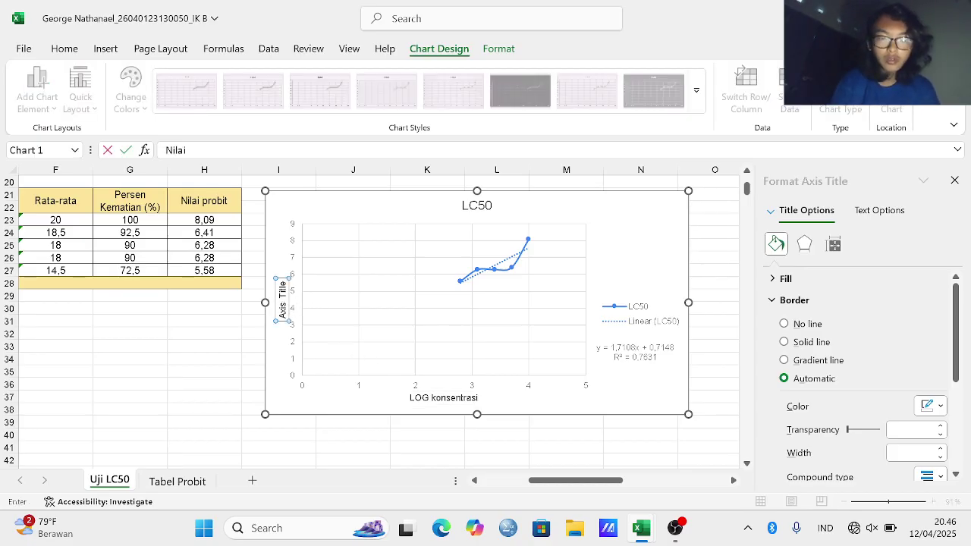
pyautogui.write(' Pro')
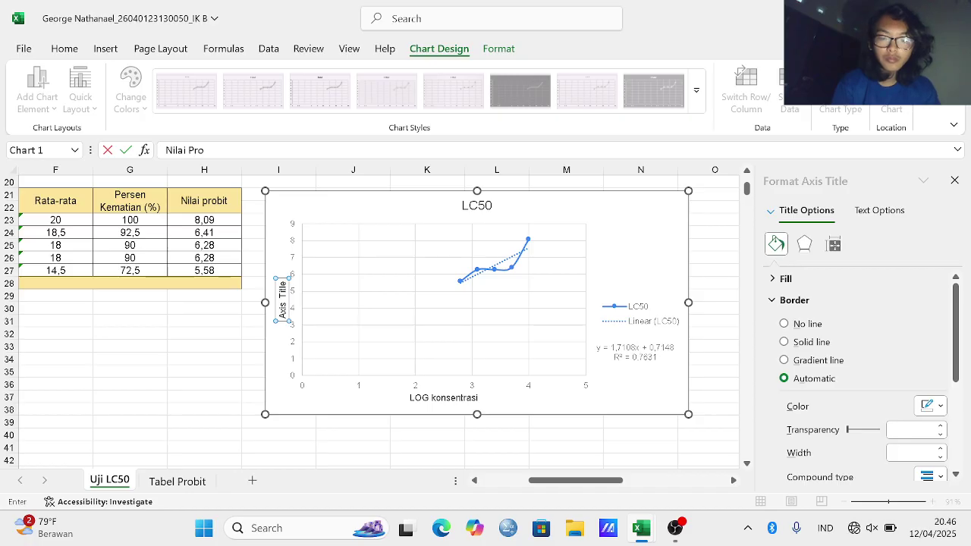
pyautogui.write('bit')
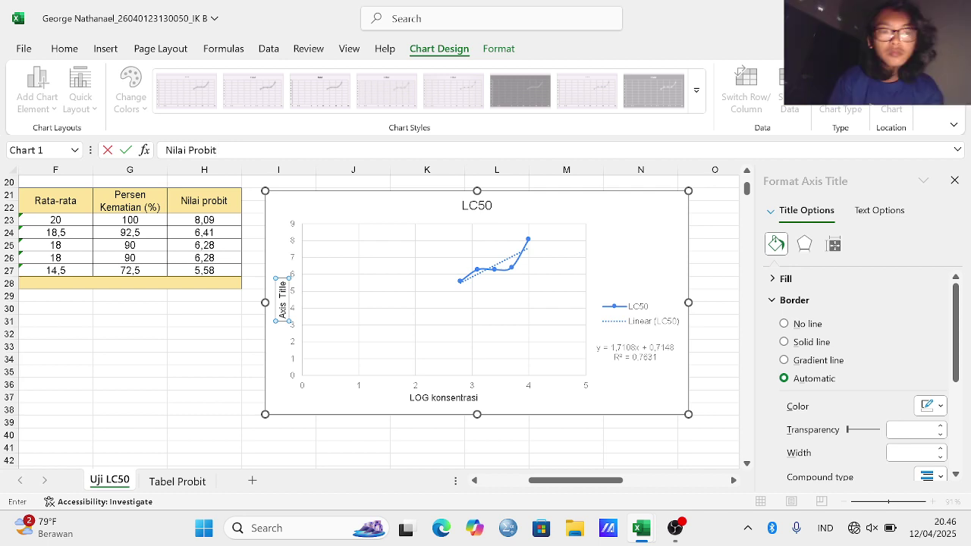
pyautogui.click(285, 311)
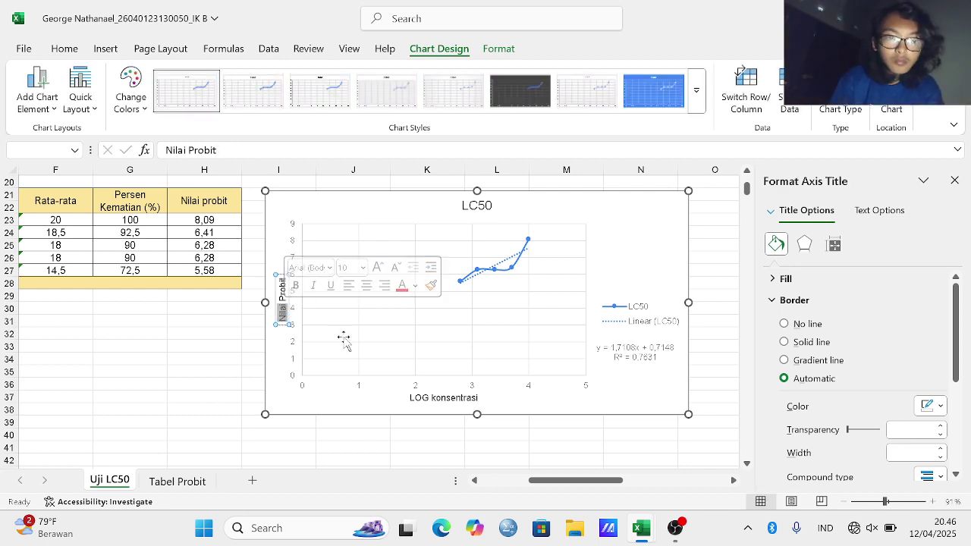
pyautogui.click(548, 432)
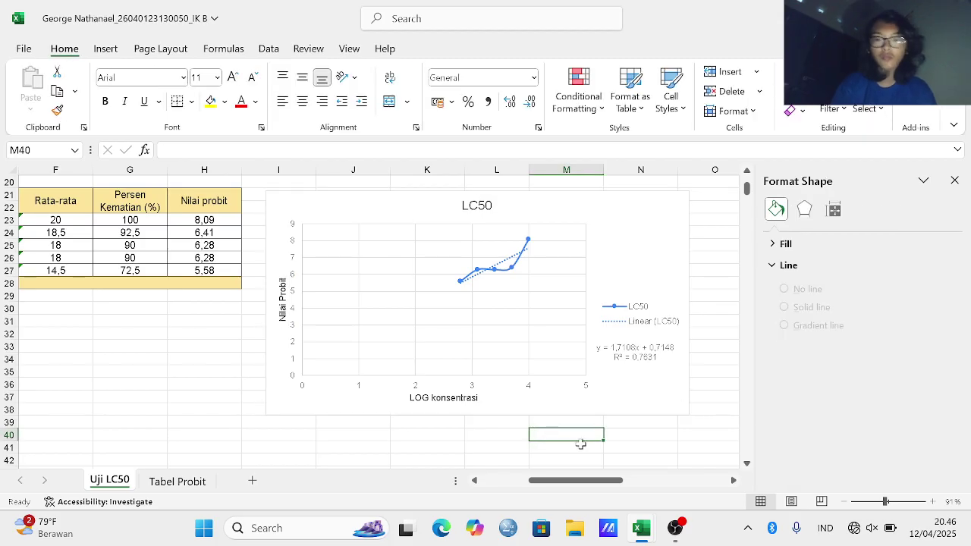
pyautogui.click(955, 181)
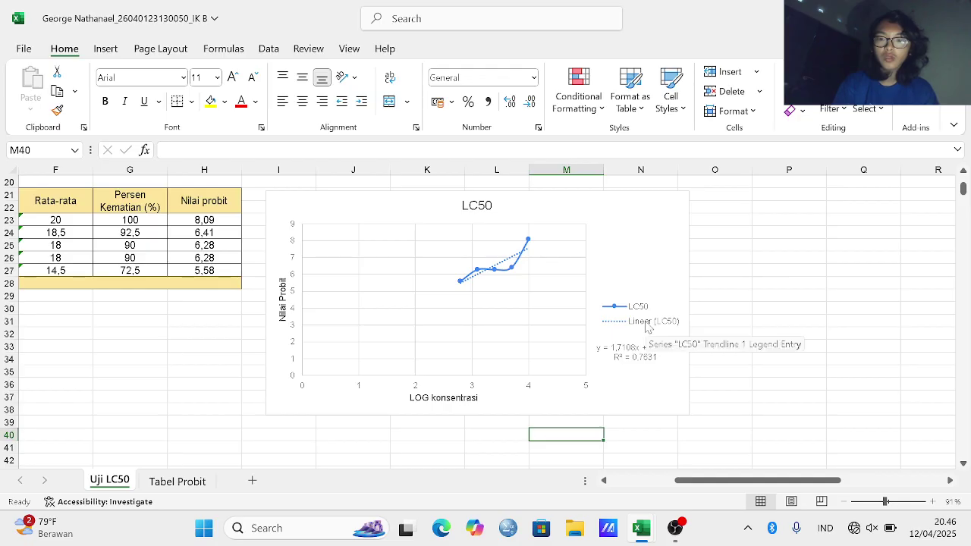
pyautogui.scroll(3, 719, 336)
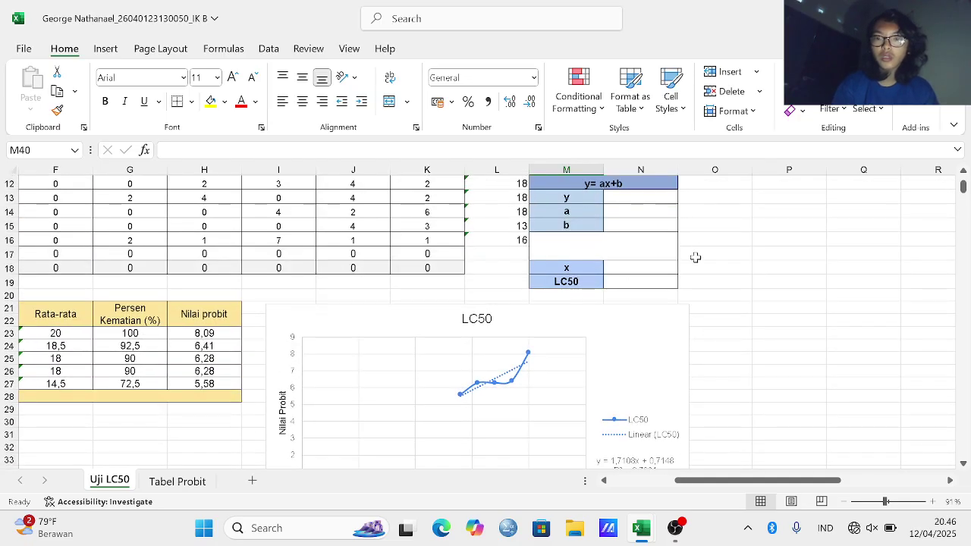
# Step: Clear the row totals in L7:L16 beside the mortality table
pyautogui.scroll(2, 580, 210)
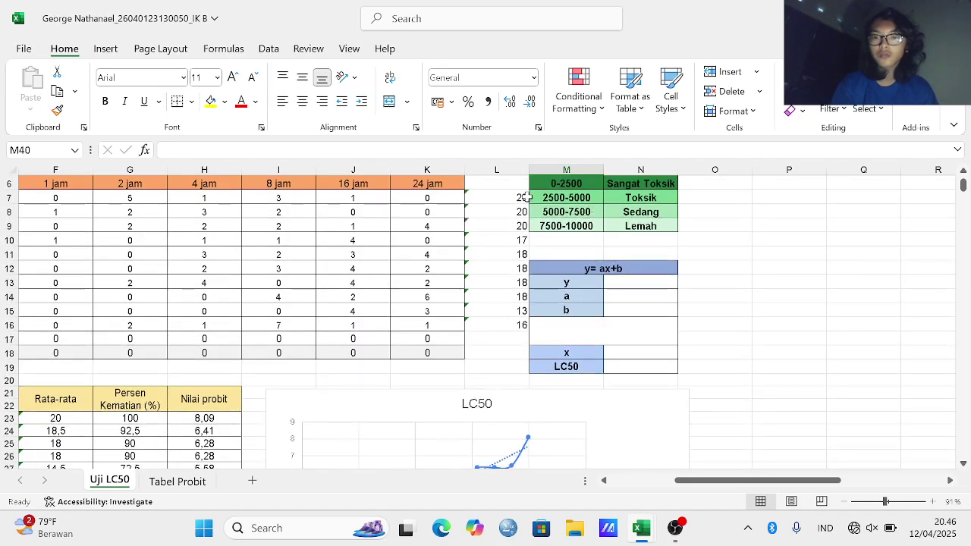
pyautogui.moveTo(527, 197); pyautogui.dragTo(523, 324)
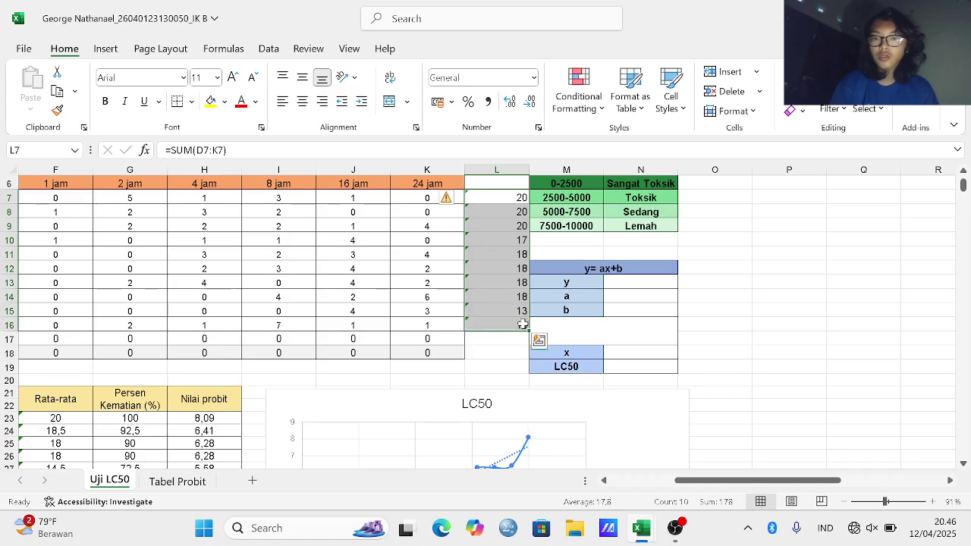
pyautogui.click(841, 285)
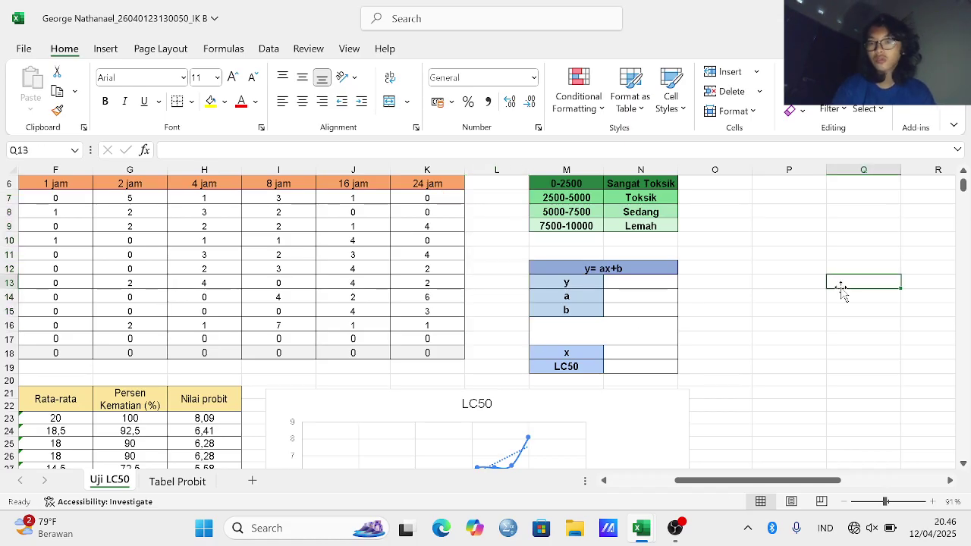
# Step: Copy the regression equation line from the trendline label on the LC50 chart
pyautogui.scroll(-2, 841, 288)
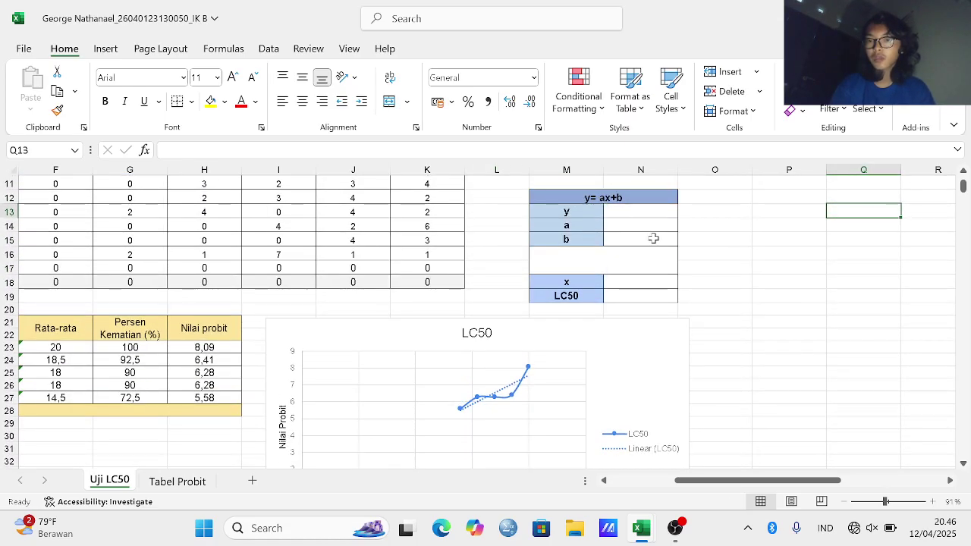
pyautogui.scroll(-1, 653, 238)
pyautogui.scroll(-3, 645, 325)
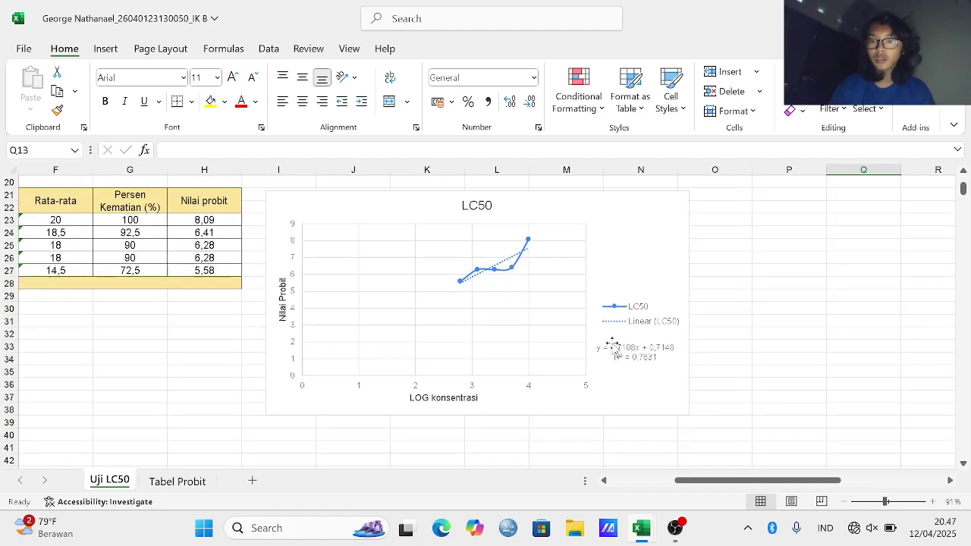
pyautogui.click(616, 347)
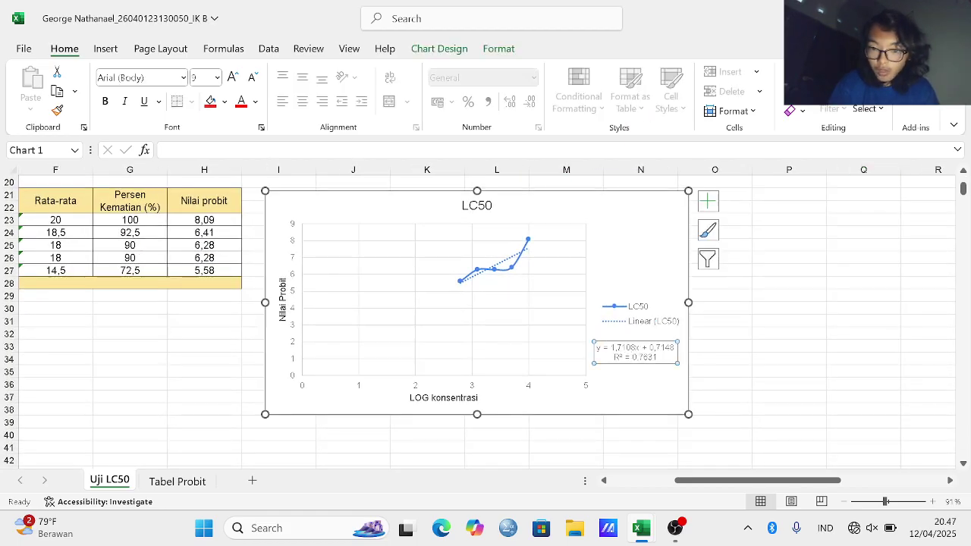
pyautogui.moveTo(596, 347); pyautogui.dragTo(672, 350)
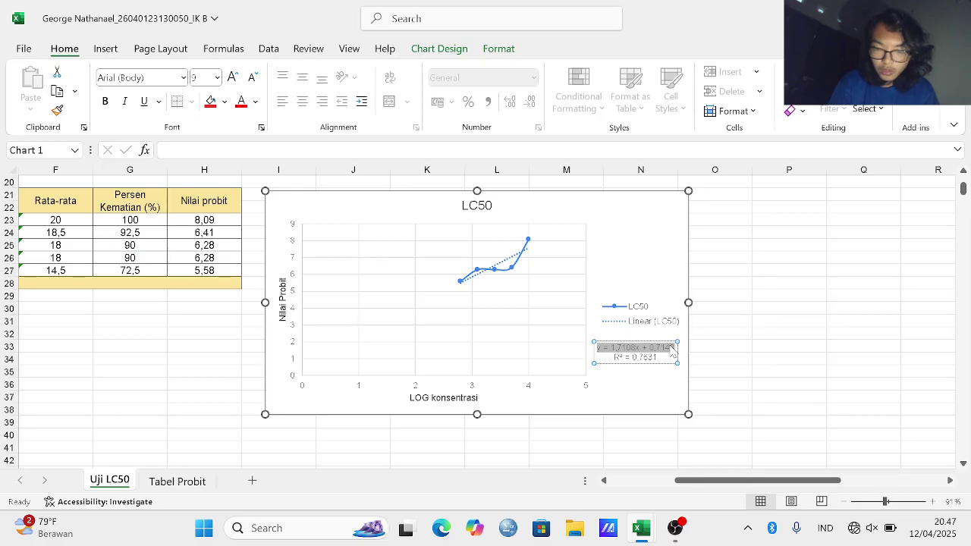
pyautogui.hotkey('ctrl', 'c')
# Step: Try to paste the copied equation into the merged cell M16 below the b row
pyautogui.scroll(6, 588, 402)
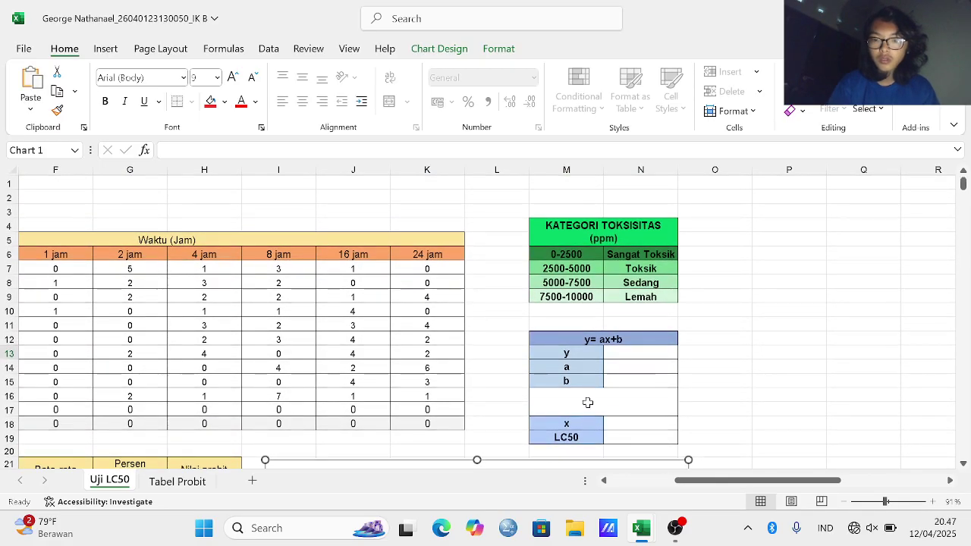
pyautogui.click(588, 403)
pyautogui.hotkey('ctrl', 'v')
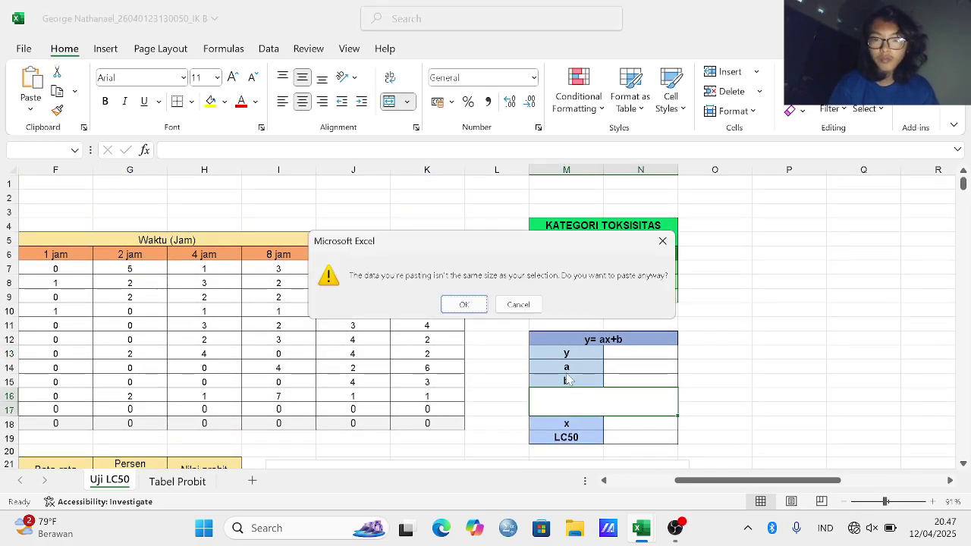
pyautogui.click(473, 305)
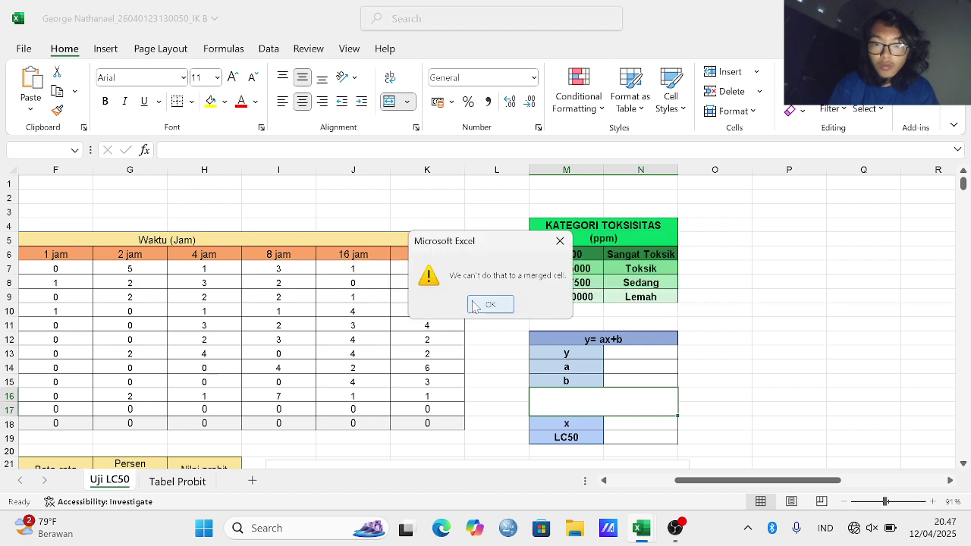
pyautogui.click(560, 240)
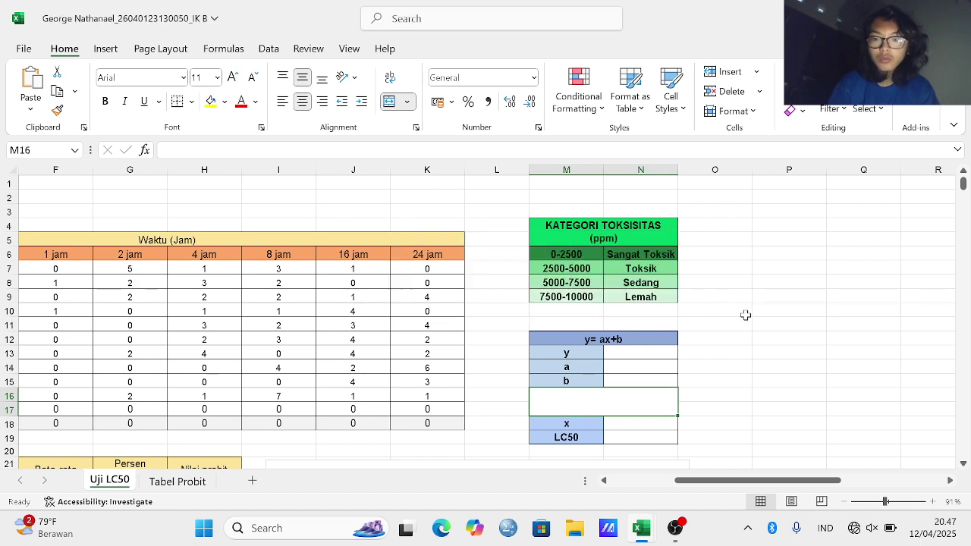
# Step: Paste the regression equation into cell O11 beside the y= ax+b table
pyautogui.click(749, 320)
pyautogui.hotkey('ctrl', 'v')
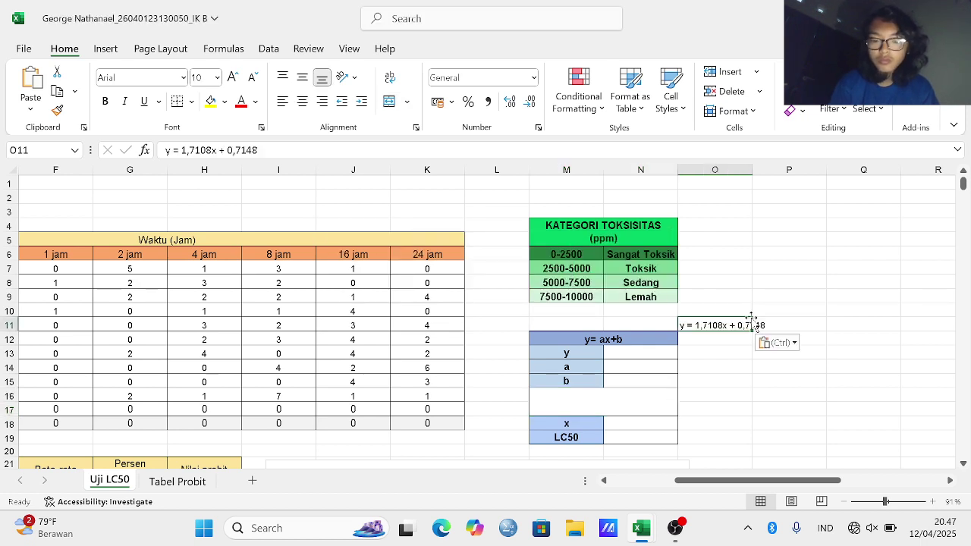
pyautogui.click(734, 364)
pyautogui.click(739, 326)
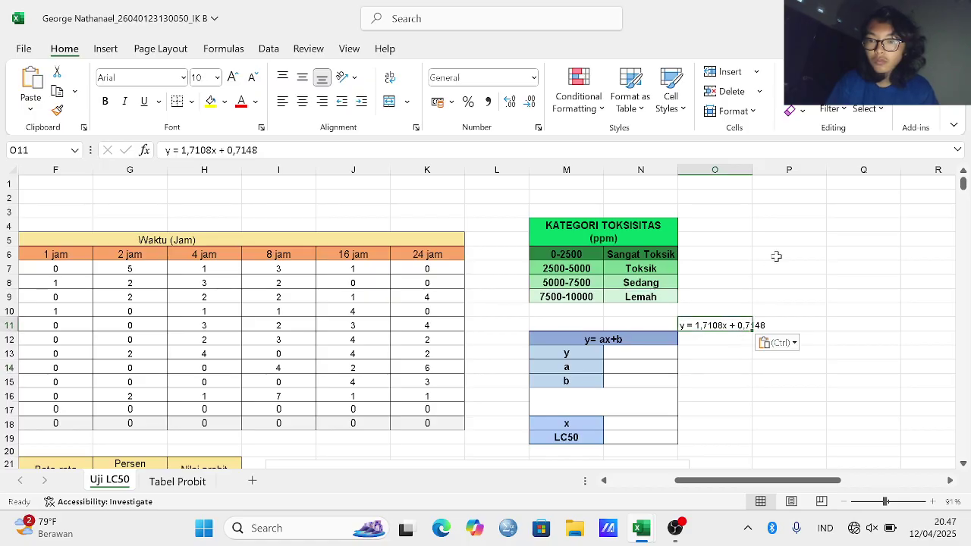
# Step: Widen columns O and N so the equation in O11 fits within its cell
pyautogui.moveTo(751, 169); pyautogui.dragTo(782, 169)
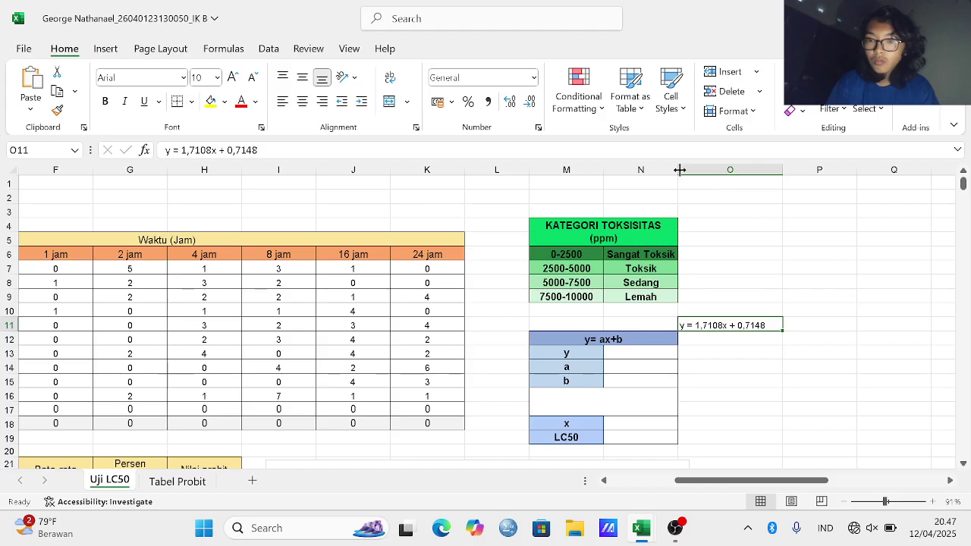
pyautogui.moveTo(678, 169); pyautogui.dragTo(700, 170)
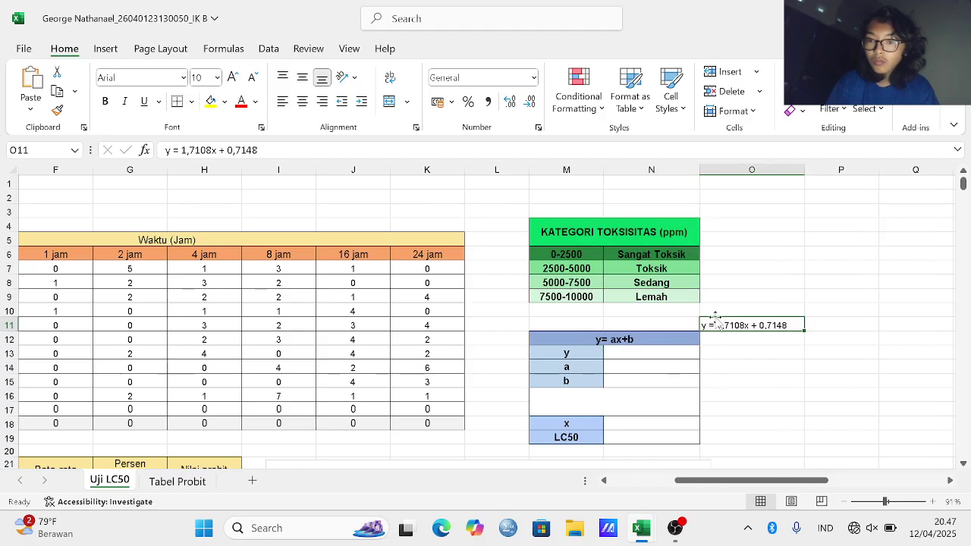
pyautogui.click(742, 370)
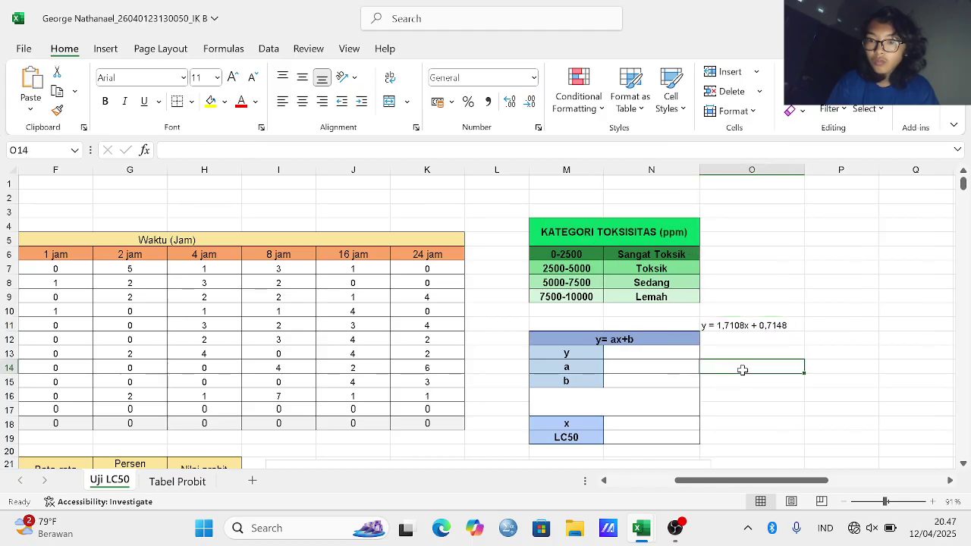
pyautogui.click(742, 326)
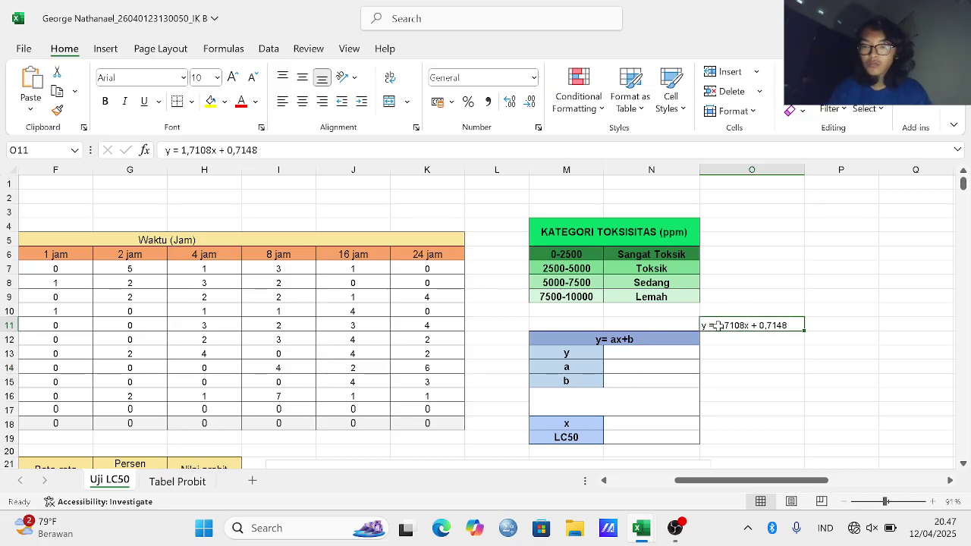
# Step: Enter 5 as the y value in the y= ax+b table
pyautogui.click(670, 356)
pyautogui.write('5')
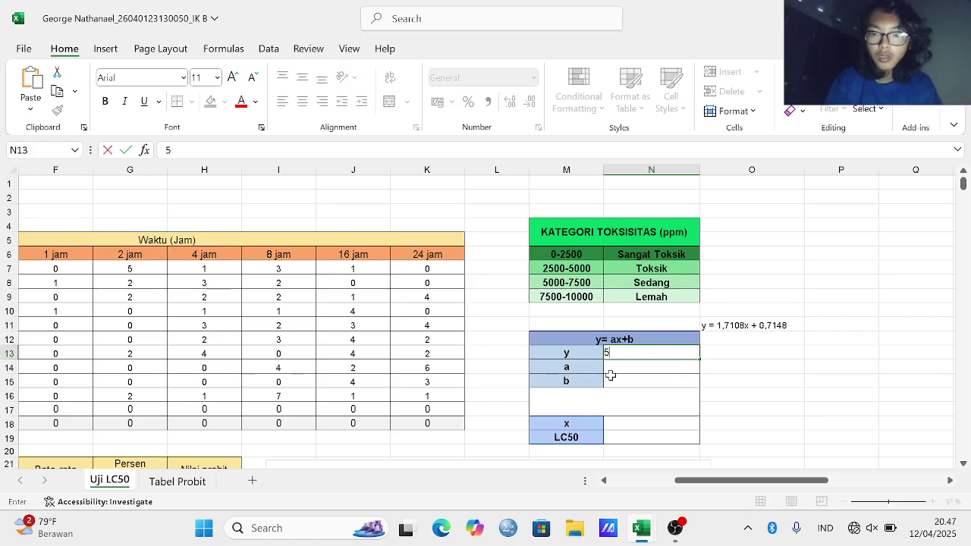
pyautogui.press('Return')
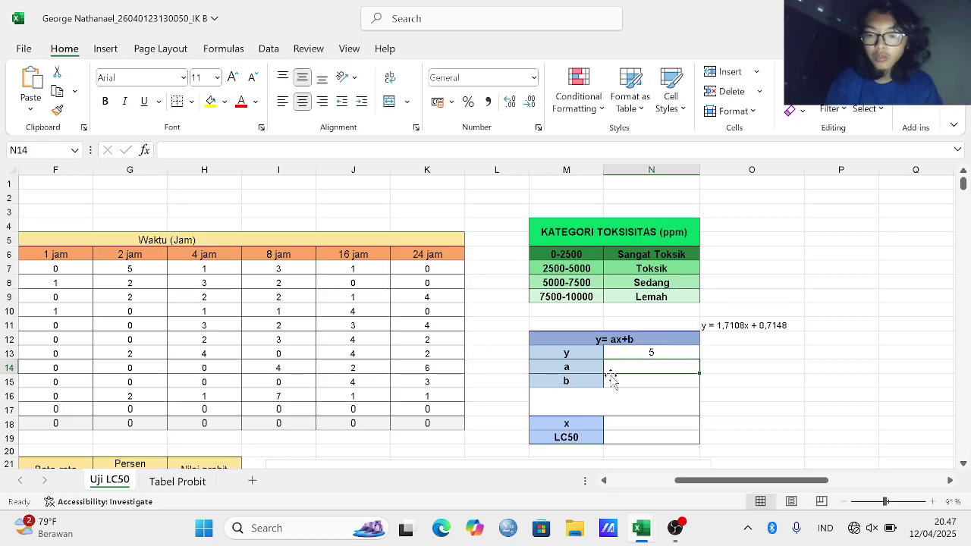
# Step: Copy the slope 1,7108 from the equation in O11 into the a value cell N14
pyautogui.click(732, 328)
pyautogui.moveTo(717, 325); pyautogui.dragTo(748, 327)
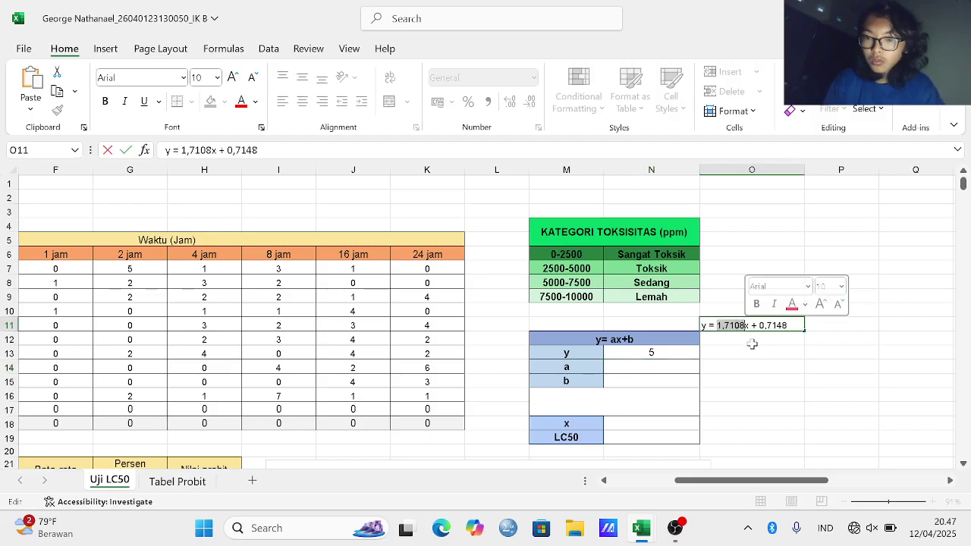
pyautogui.click(690, 369)
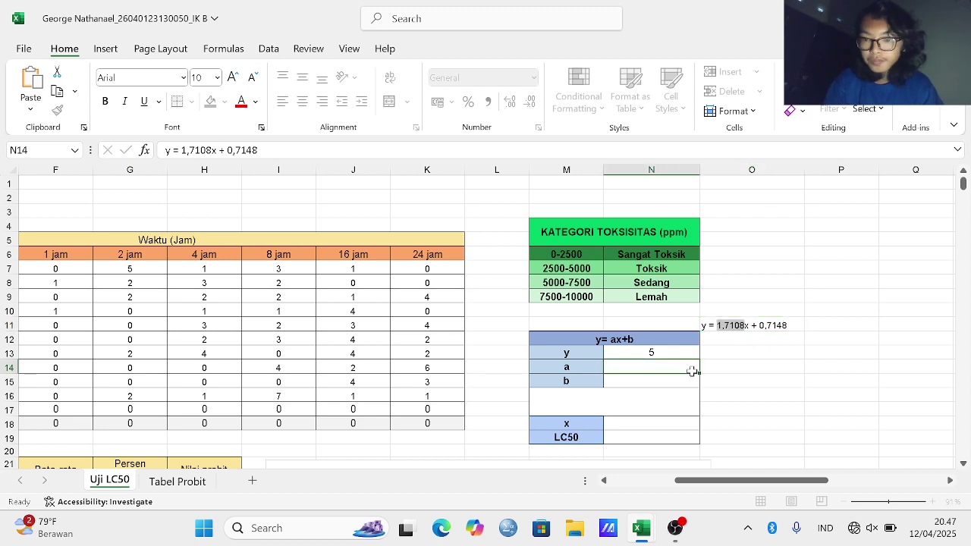
pyautogui.hotkey('ctrl', 'v')
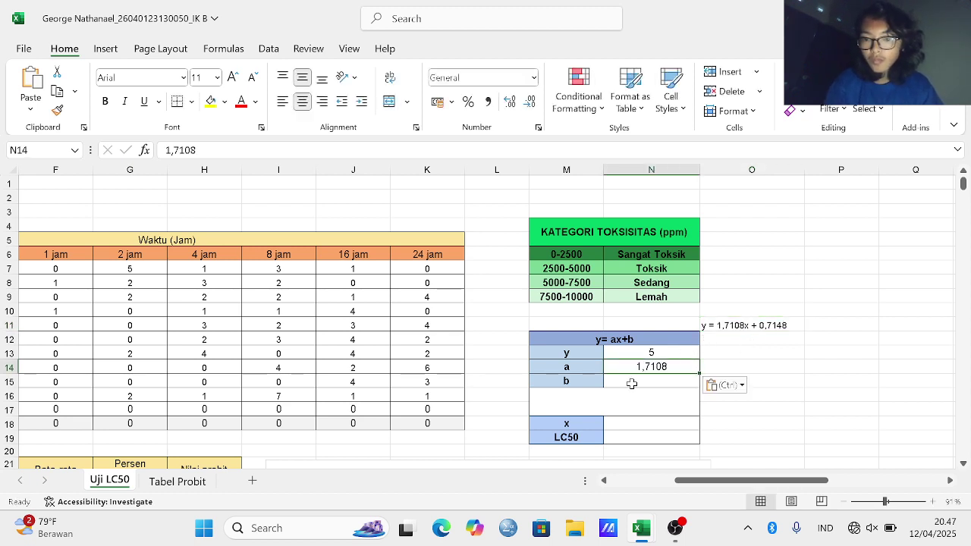
# Step: Copy the intercept 0,7148 from O11 into the b value cell N15, and clear the equation from O11
pyautogui.doubleClick(760, 326)
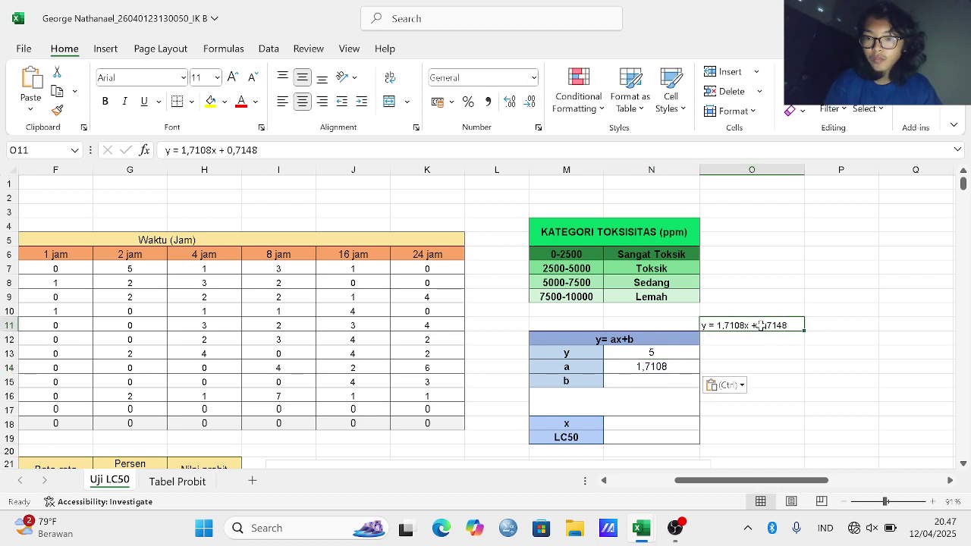
pyautogui.moveTo(759, 327); pyautogui.dragTo(782, 327)
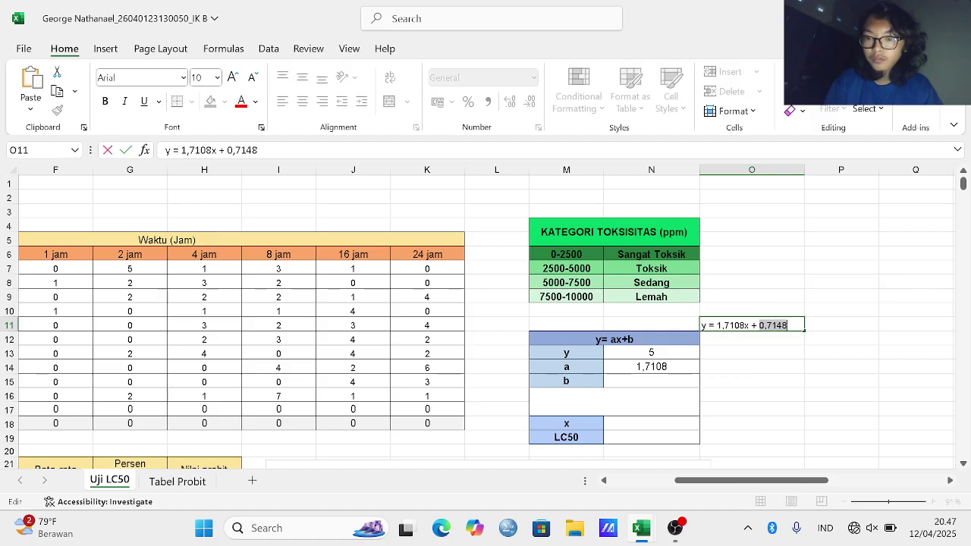
pyautogui.hotkey('ctrl', 'c')
pyautogui.click(644, 377)
pyautogui.hotkey('ctrl', 'v')
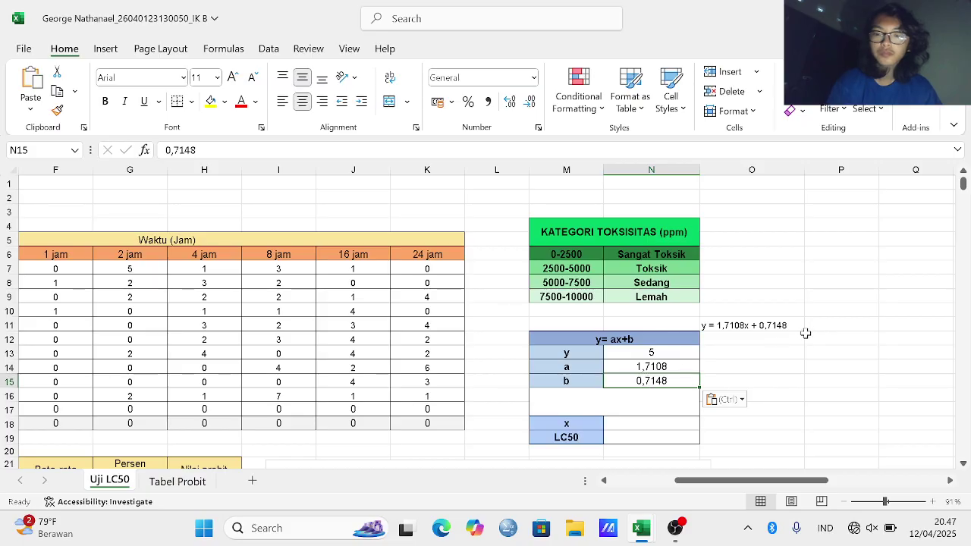
pyautogui.click(737, 325)
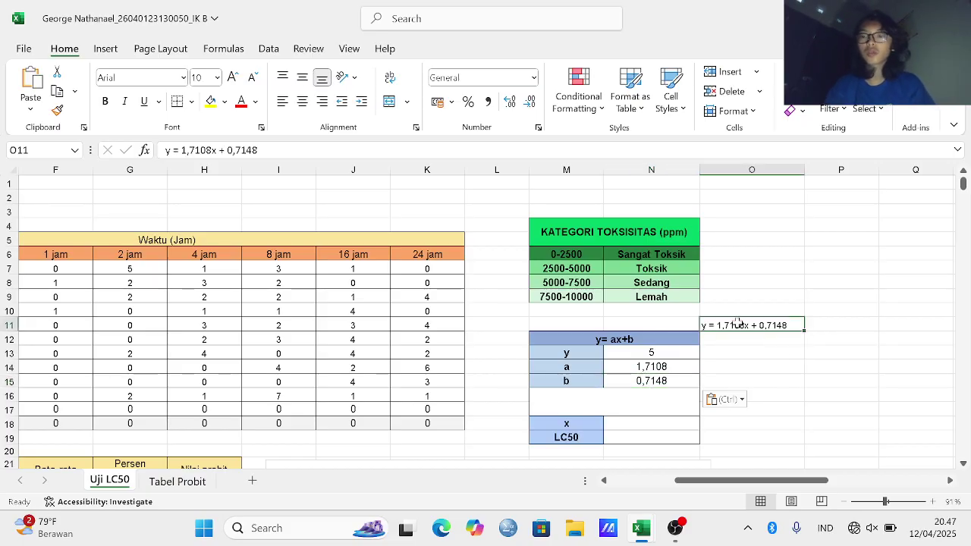
pyautogui.press('BackSpace')
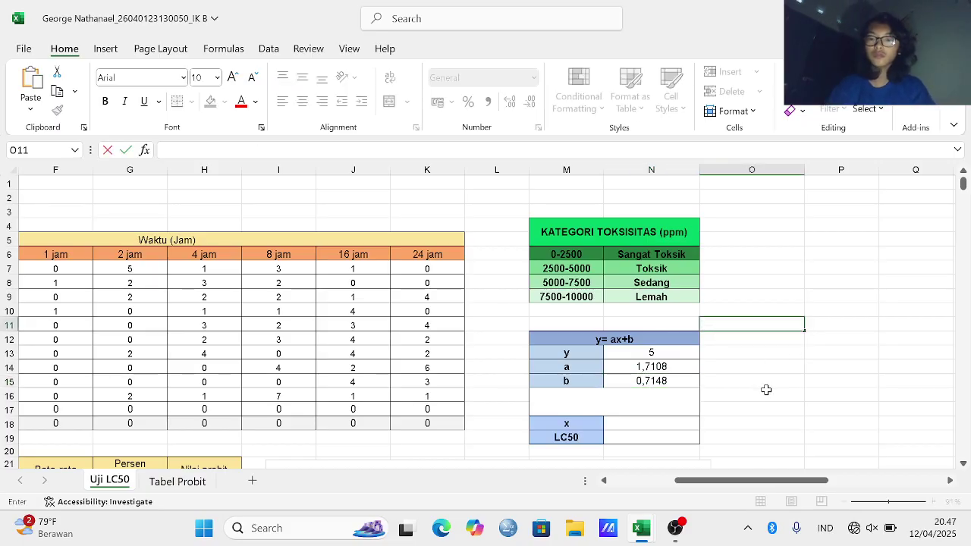
# Step: Calculate x in cell N18 with the formula =(N13-N14)/N15
pyautogui.scroll(-3, 764, 390)
pyautogui.click(671, 324)
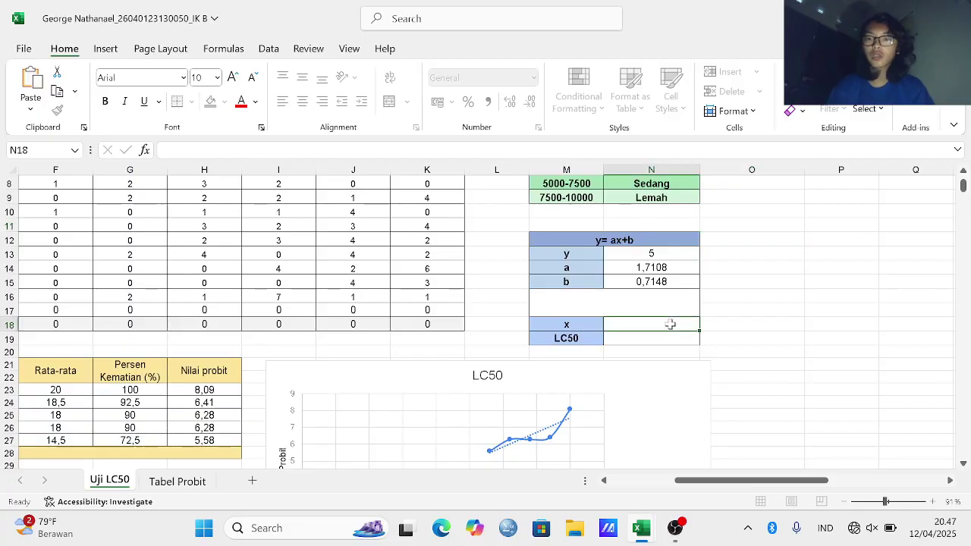
pyautogui.write('=')
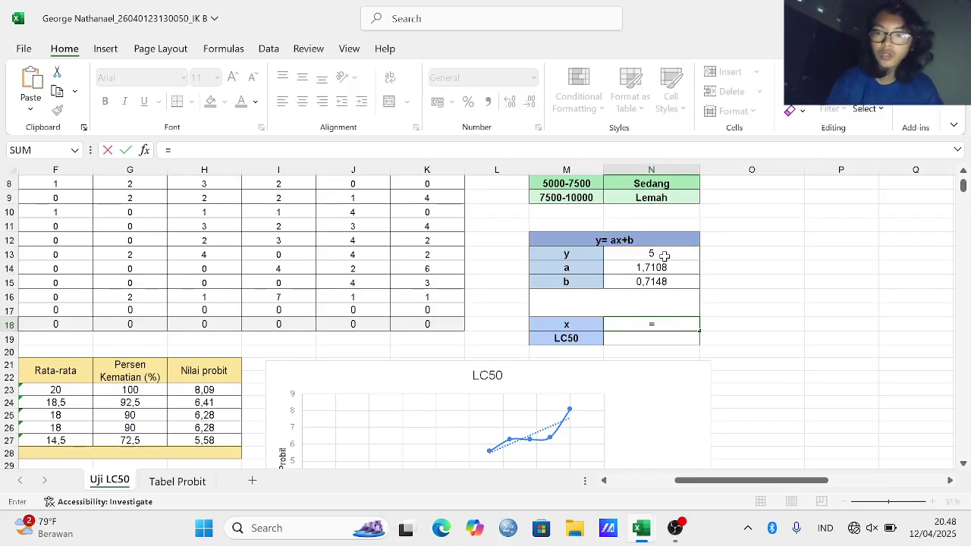
pyautogui.click(662, 256)
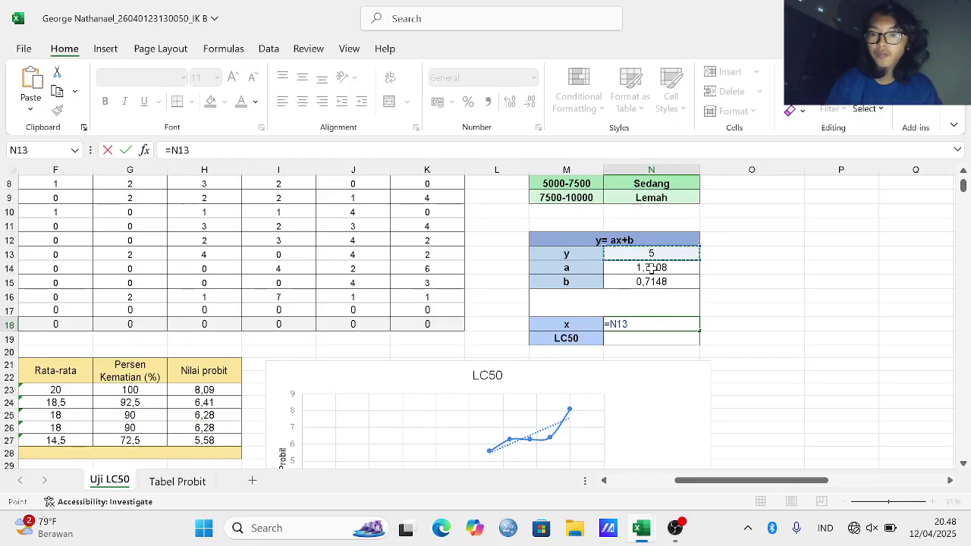
pyautogui.write('-')
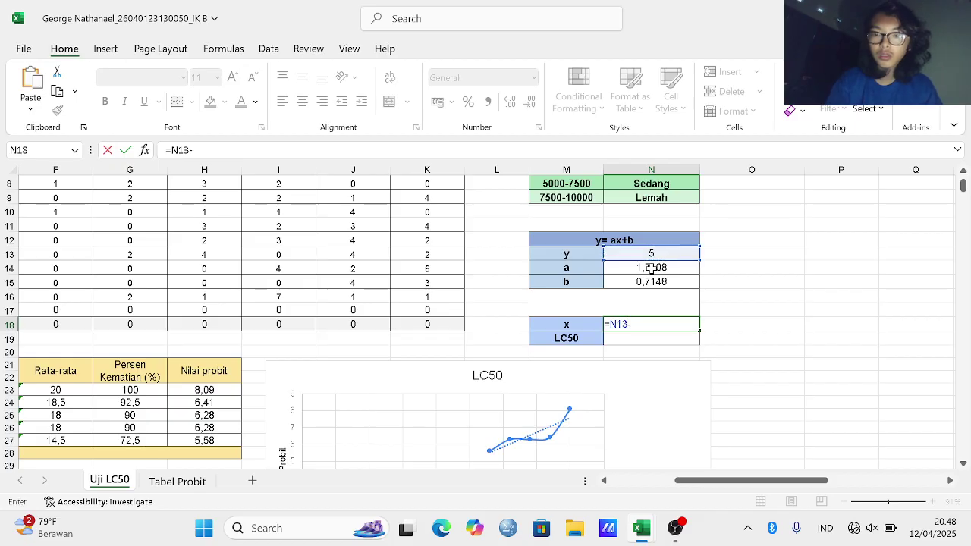
pyautogui.click(651, 268)
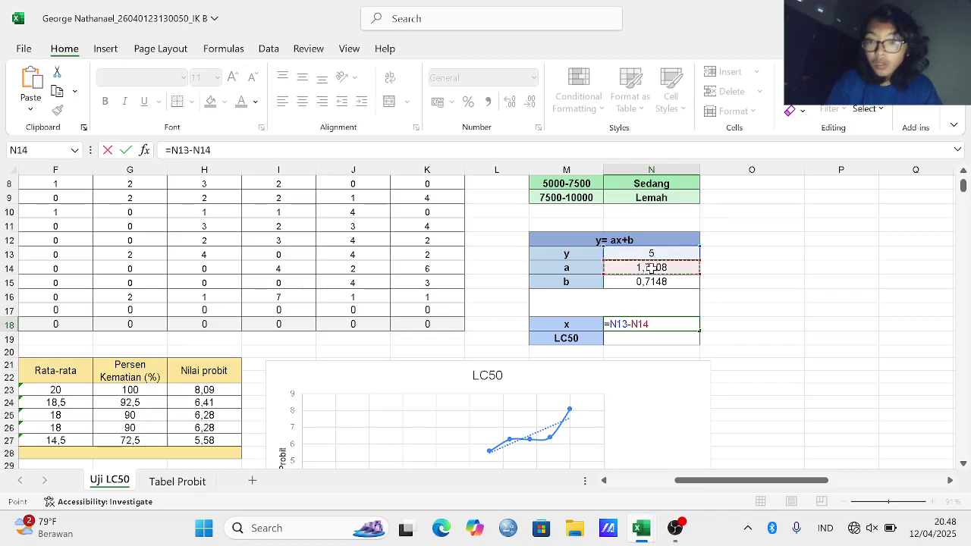
pyautogui.write('/')
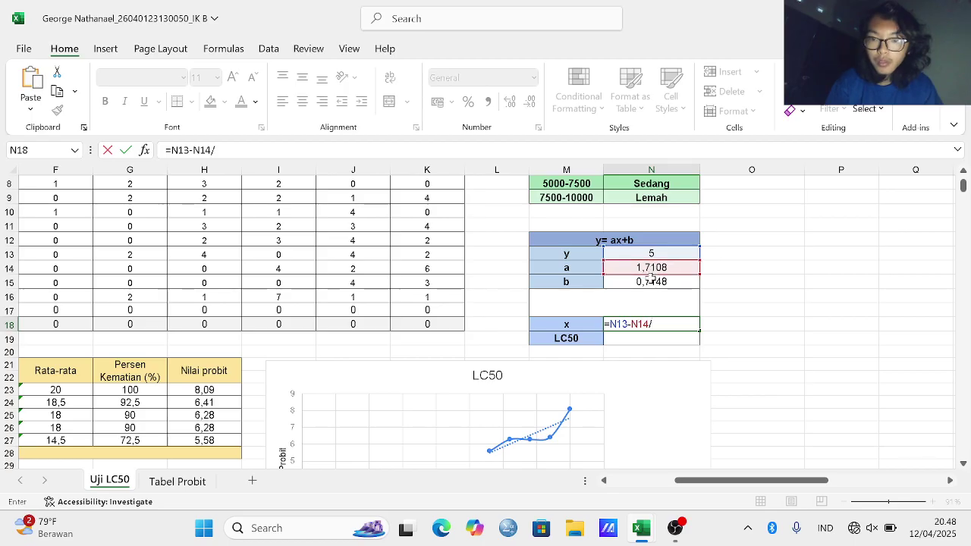
pyautogui.click(650, 280)
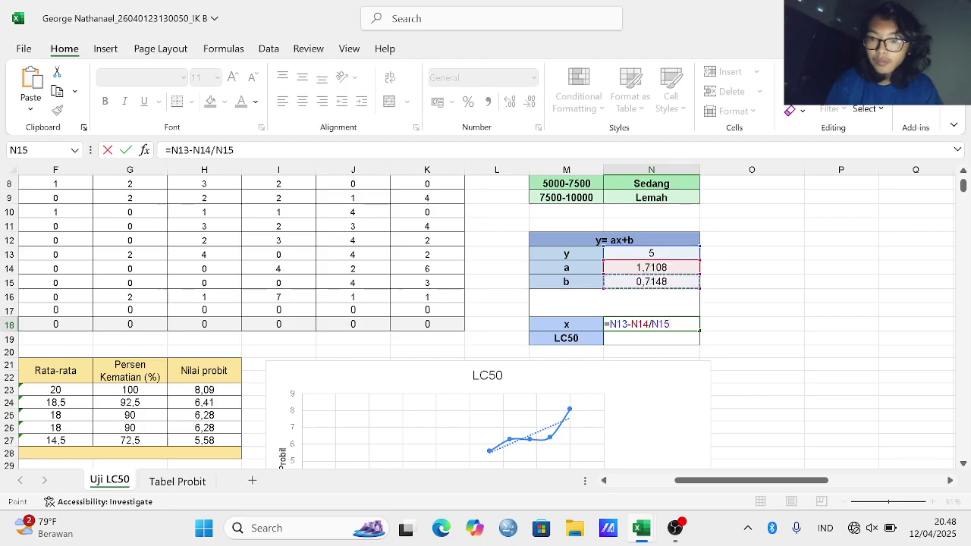
pyautogui.click(649, 324)
pyautogui.write(')')
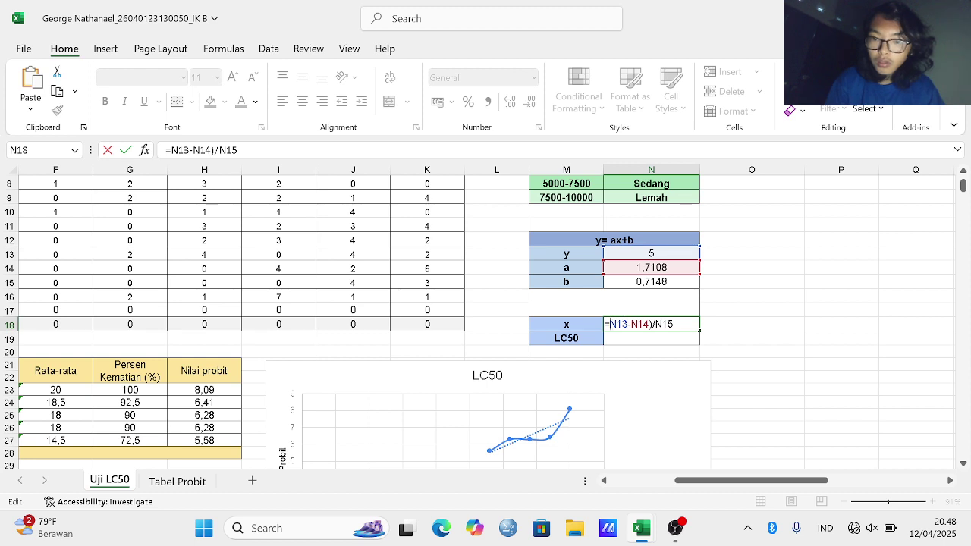
pyautogui.write('(')
pyautogui.press('Return')
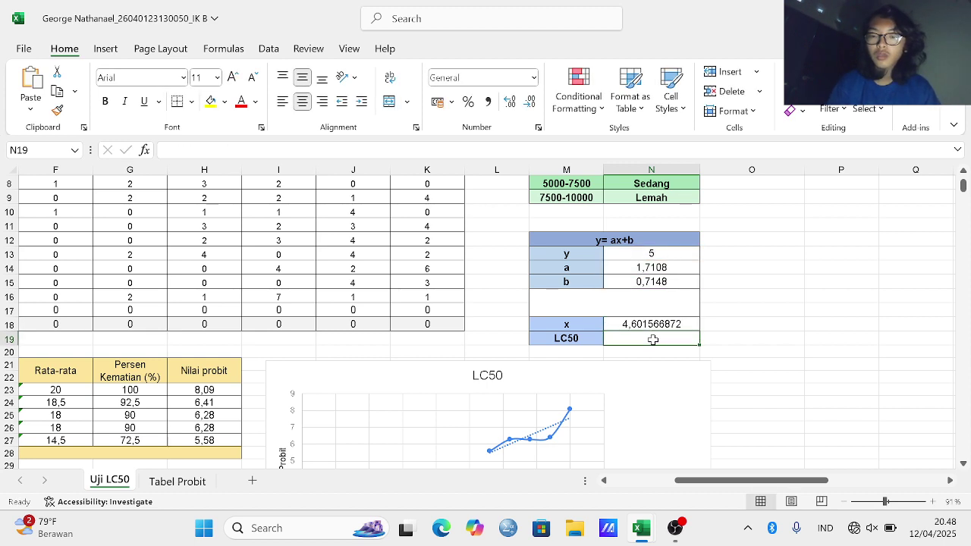
# Step: Calculate the LC50 in cell N19 as 10 raised to x, with the formula =POWER(10;N18)
pyautogui.write('=')
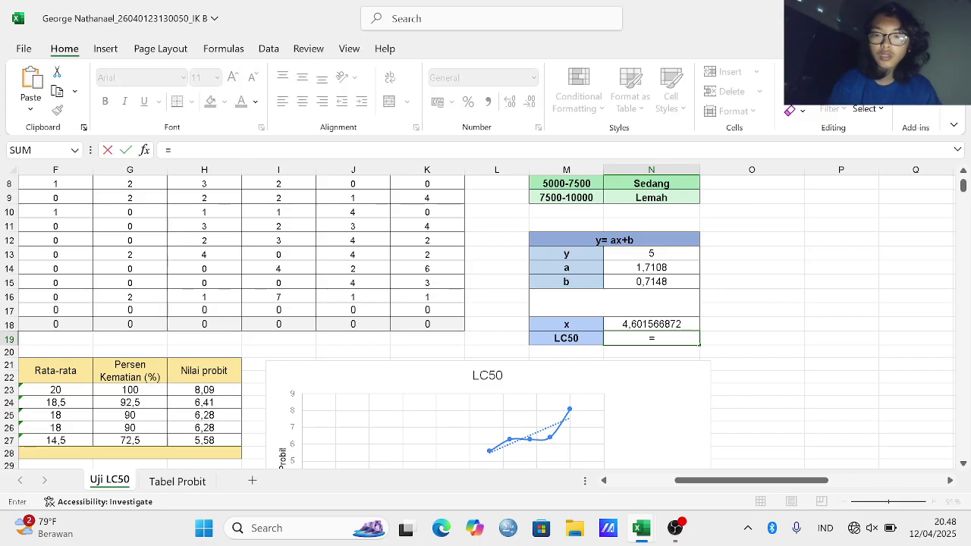
pyautogui.write('po')
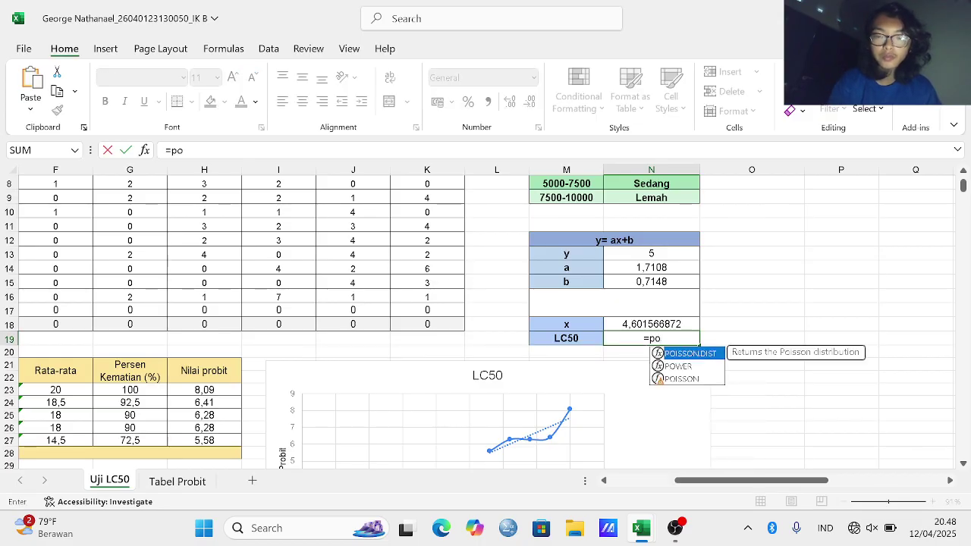
pyautogui.write('wer')
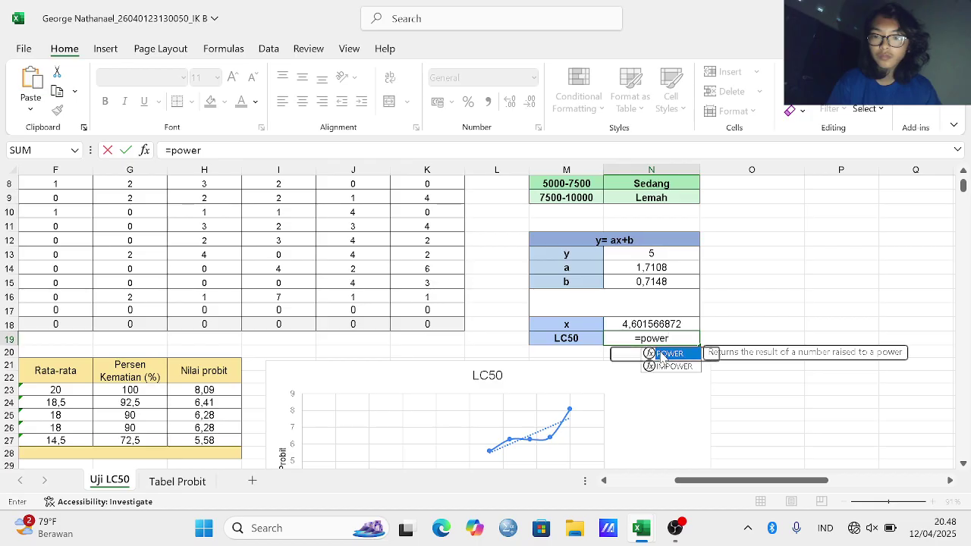
pyautogui.doubleClick(662, 354)
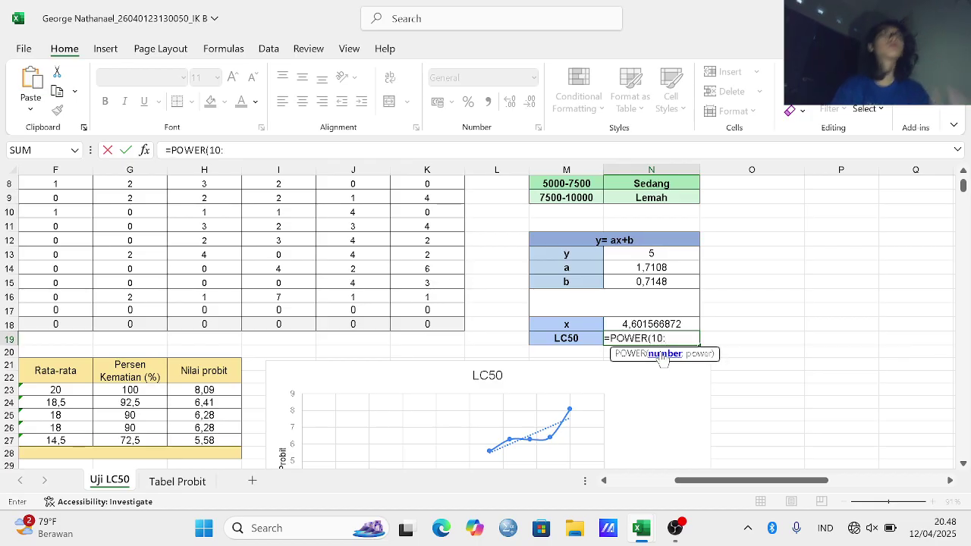
pyautogui.press('BackSpace')
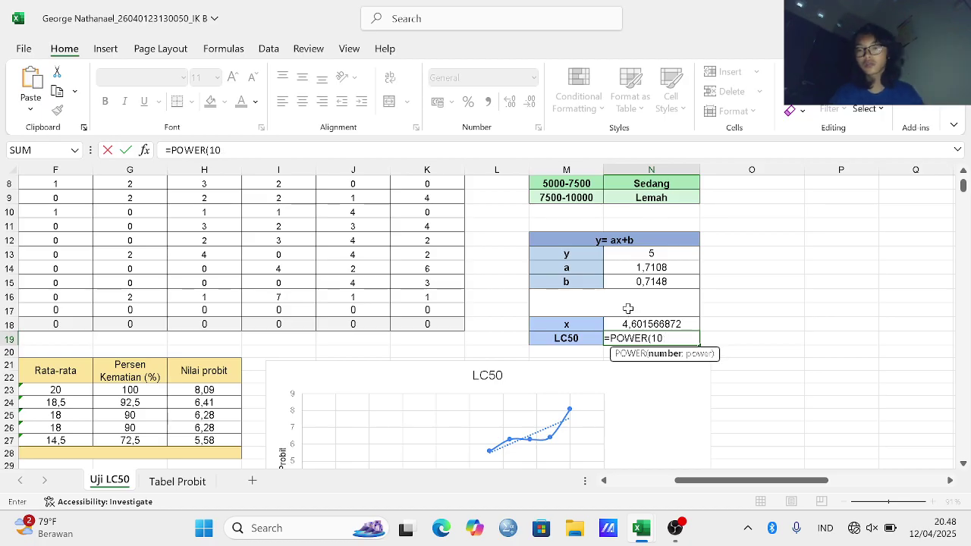
pyautogui.write(';')
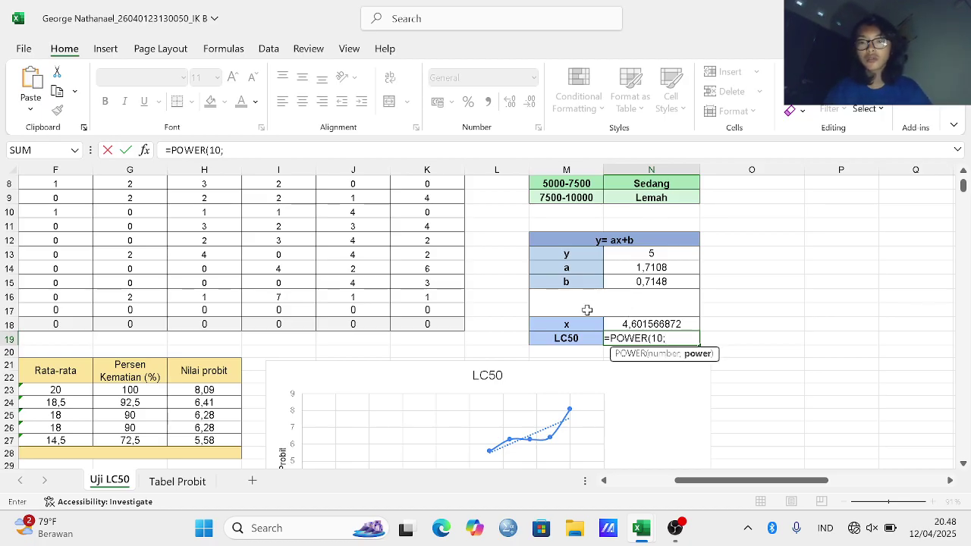
pyautogui.click(622, 323)
pyautogui.press('Return')
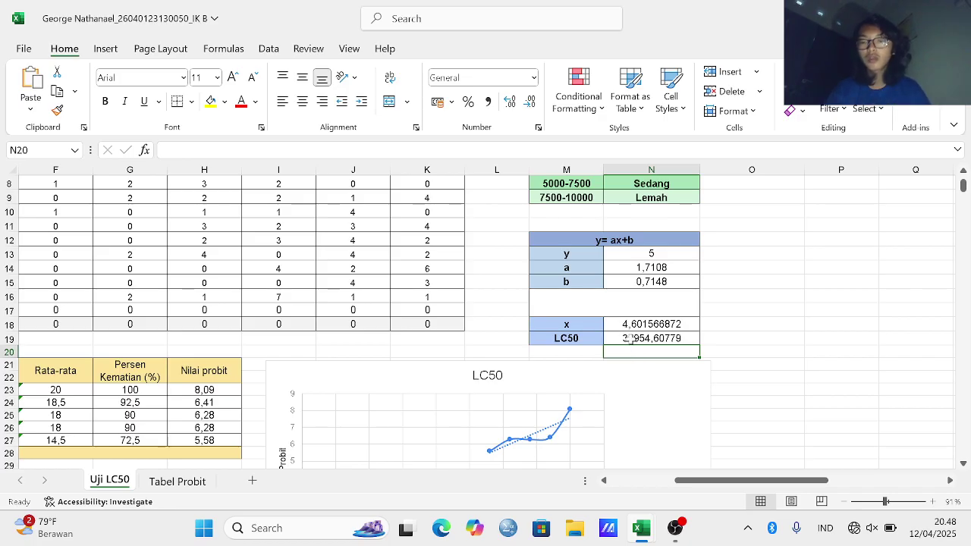
# Step: Review the LC50 formula in N19, the probit data table and the y= ax+b table
pyautogui.click(631, 338)
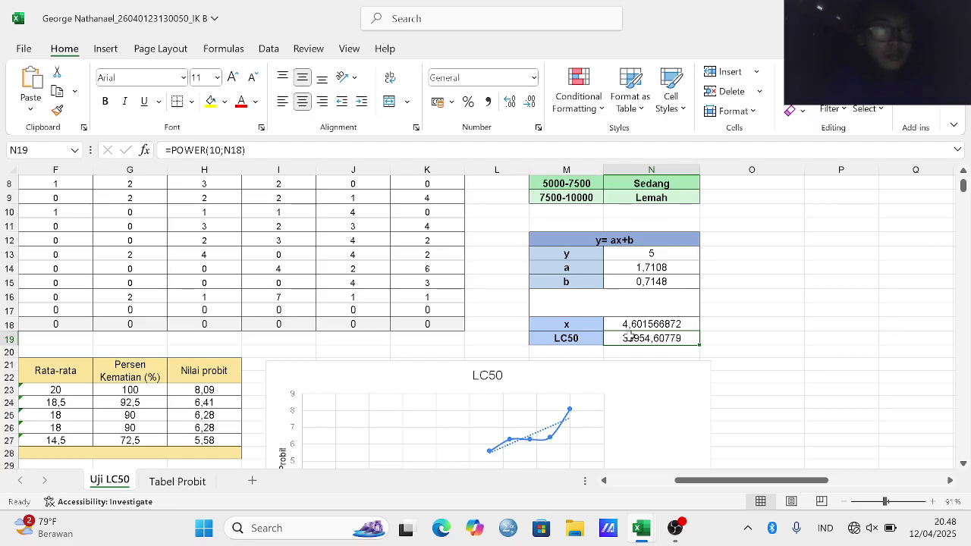
pyautogui.doubleClick(671, 341)
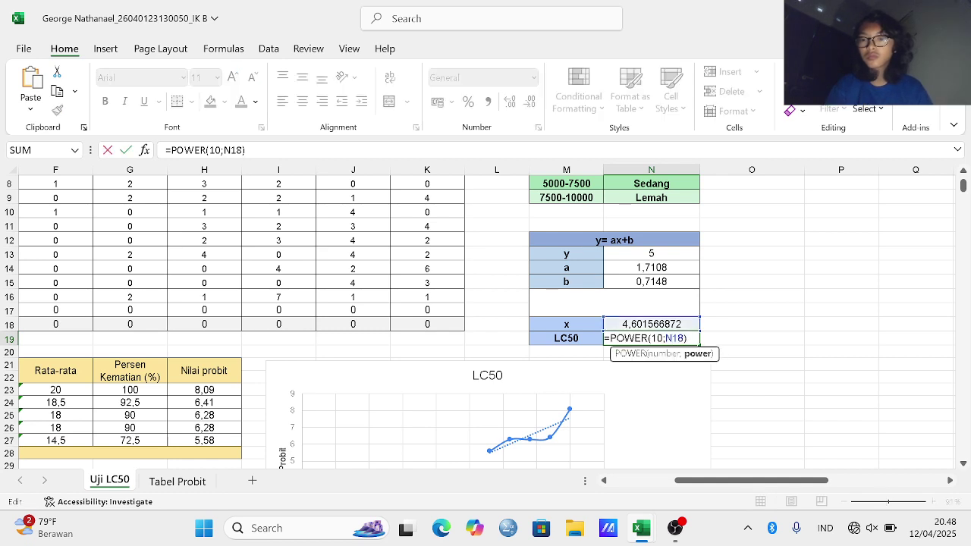
pyautogui.click(740, 327)
pyautogui.click(690, 339)
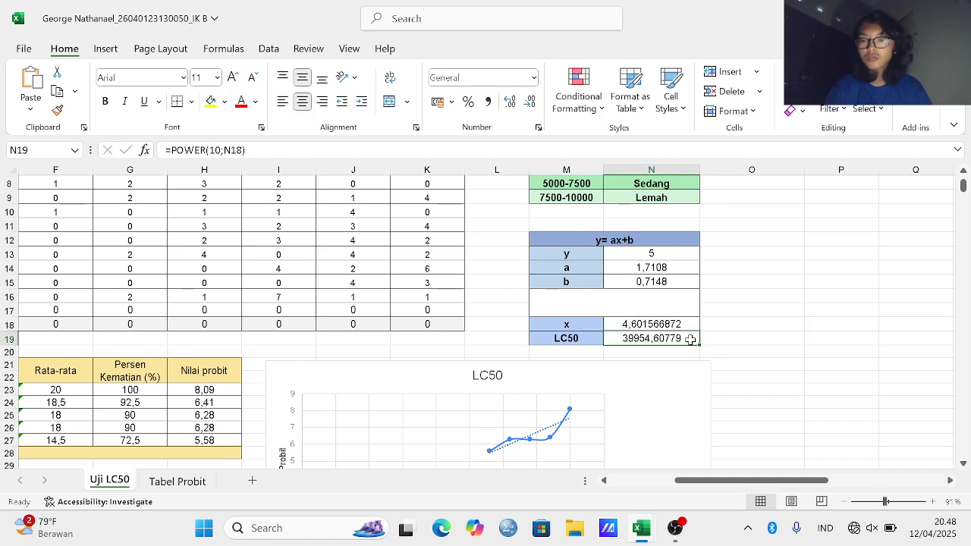
pyautogui.click(704, 369)
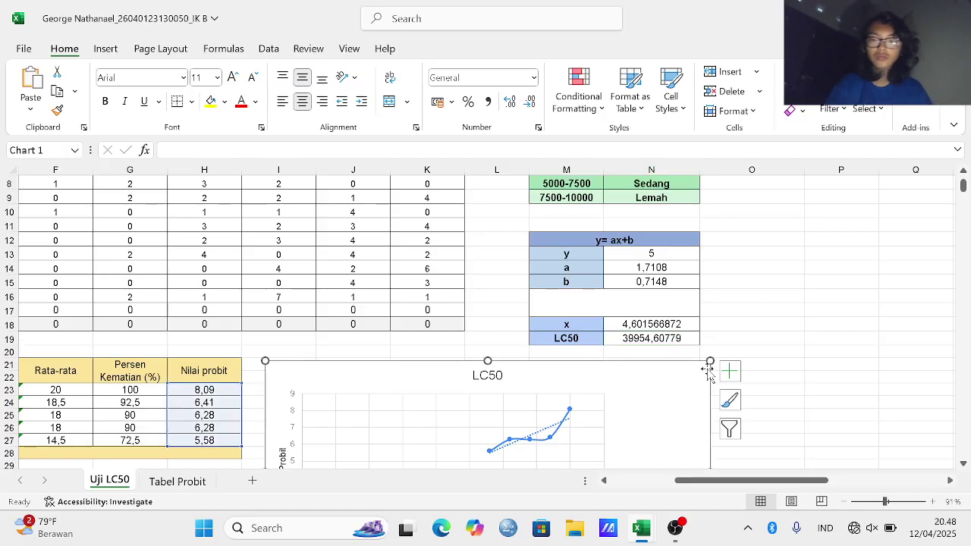
pyautogui.scroll(-3, 707, 372)
pyautogui.scroll(-3, 707, 372)
pyautogui.hscroll(-3, 706, 372)
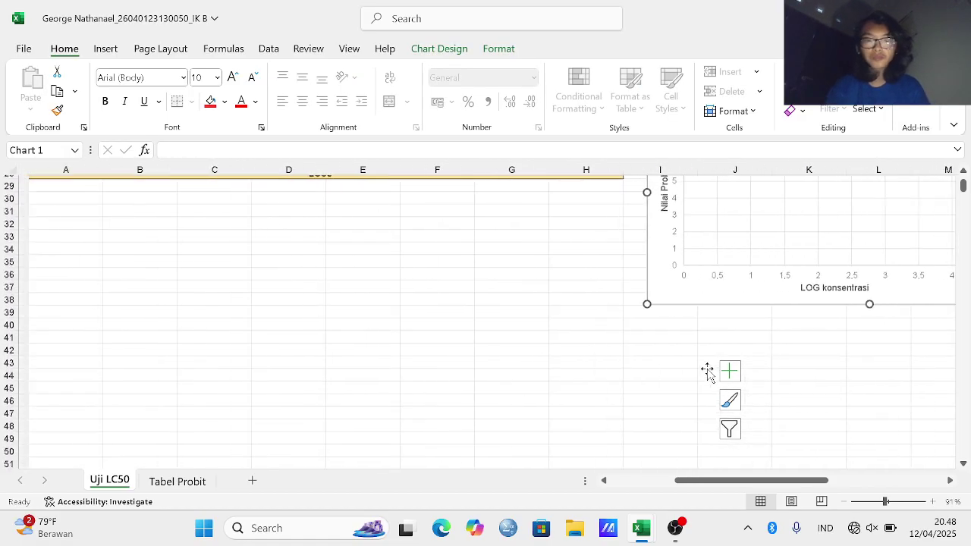
pyautogui.scroll(8, 608, 373)
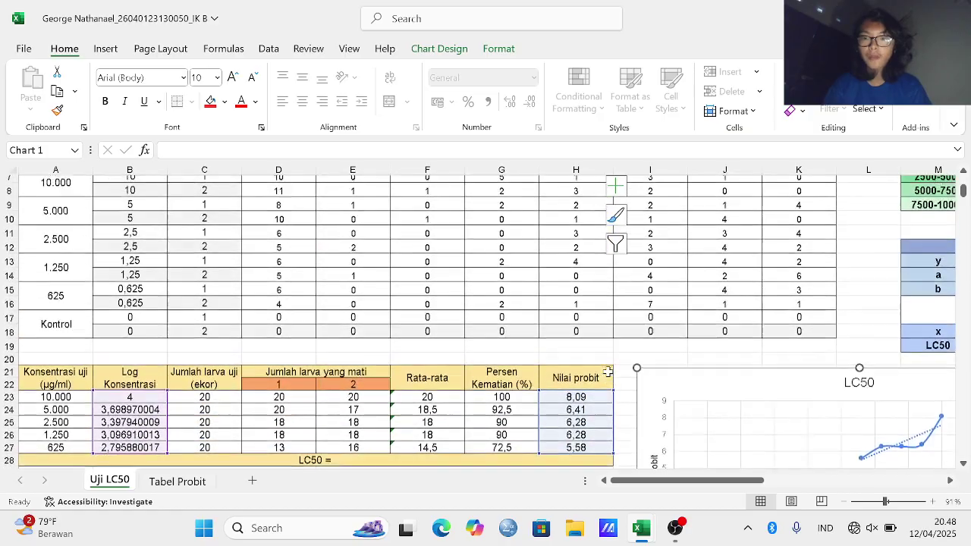
pyautogui.hscroll(3, 608, 373)
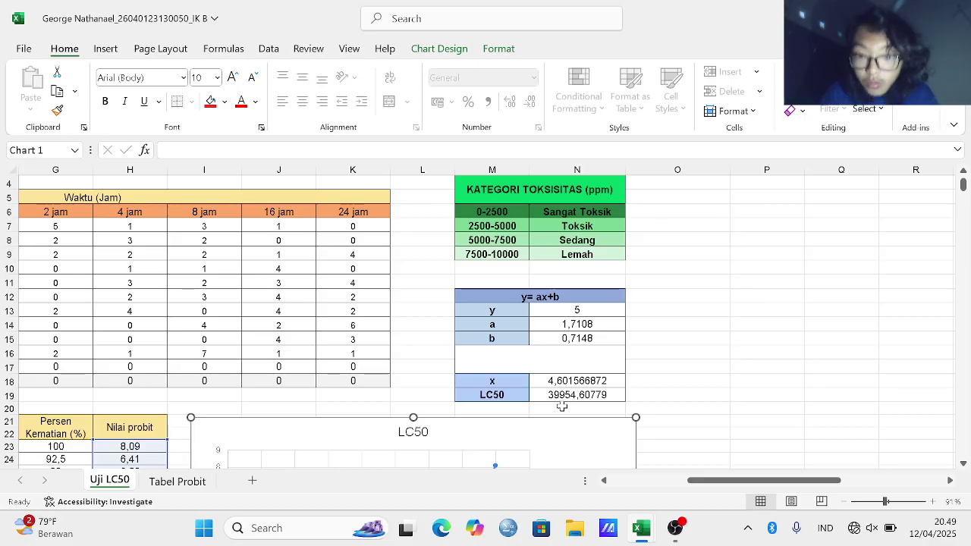
# Step: Format the LC50 result in N19 to show four decimal places
pyautogui.click(569, 395)
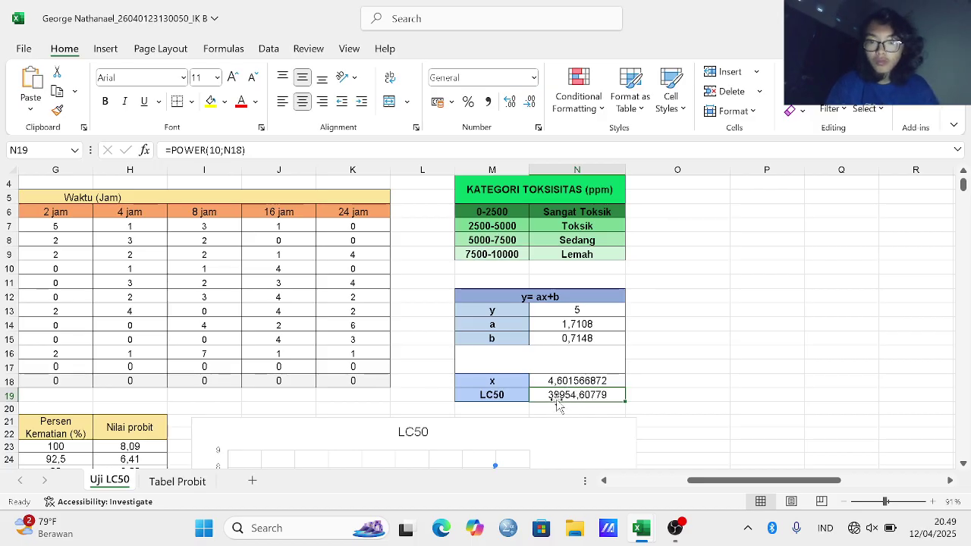
pyautogui.click(508, 101)
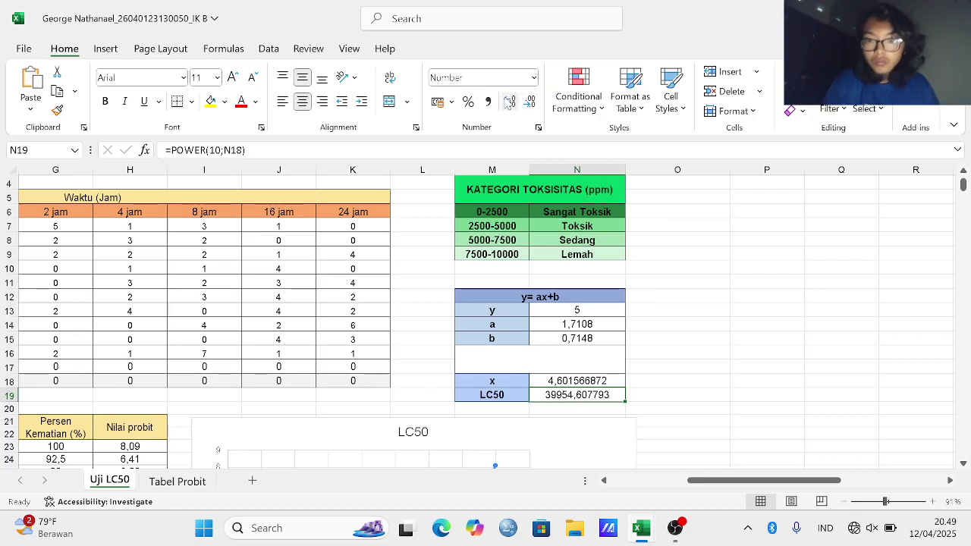
pyautogui.click(530, 101)
pyautogui.click(529, 102)
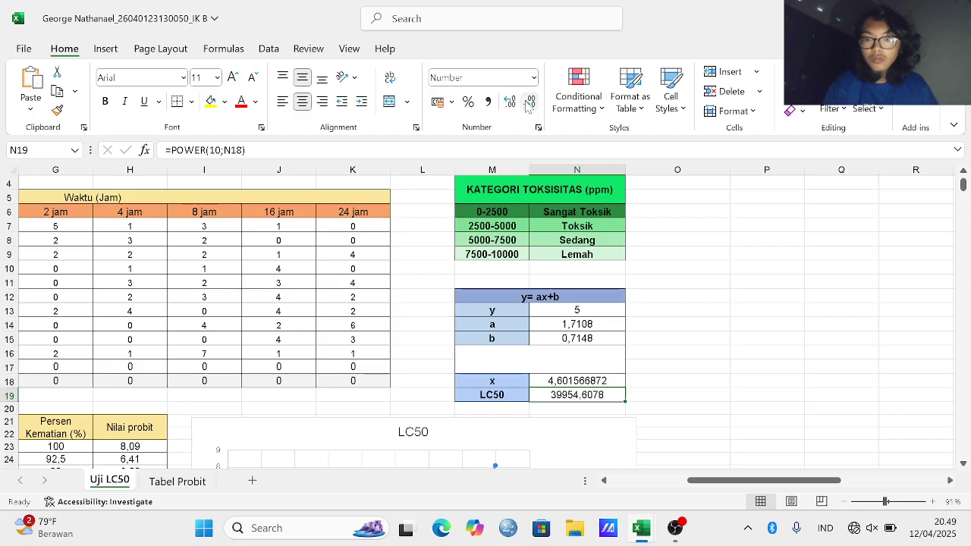
# Step: Examine the toxicity categories, the LC50 chart's trendline and equation, and the mortality and probit columns beside the chart
pyautogui.scroll(-1, 637, 330)
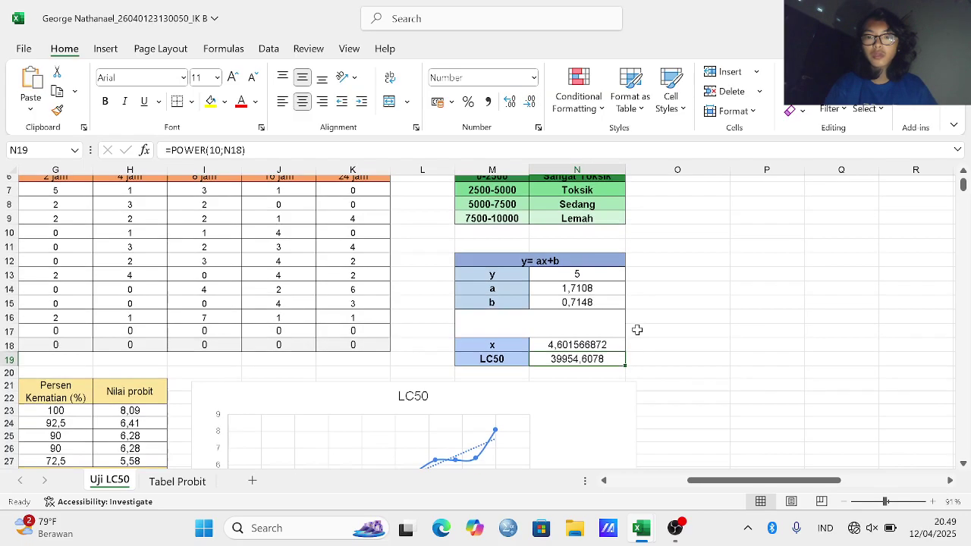
pyautogui.scroll(-1, 637, 330)
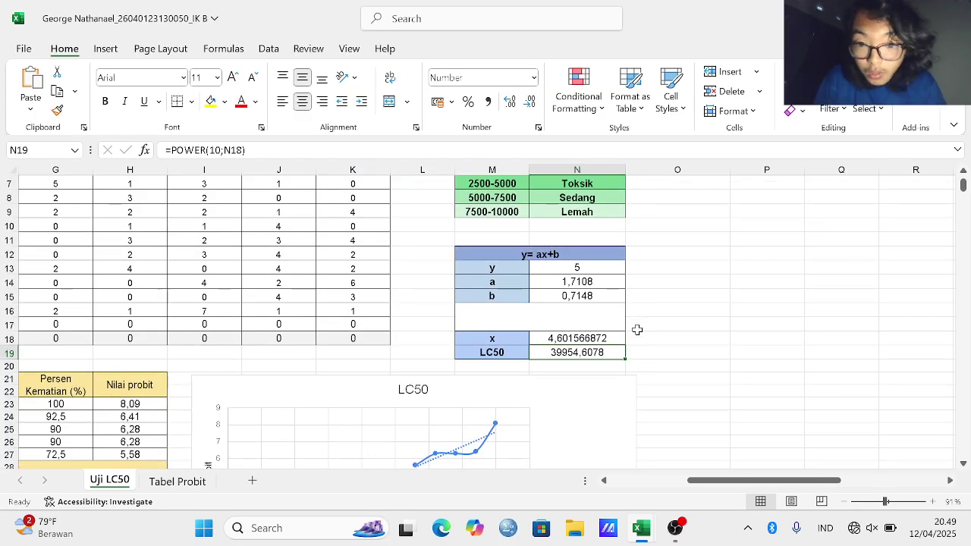
pyautogui.scroll(2, 635, 329)
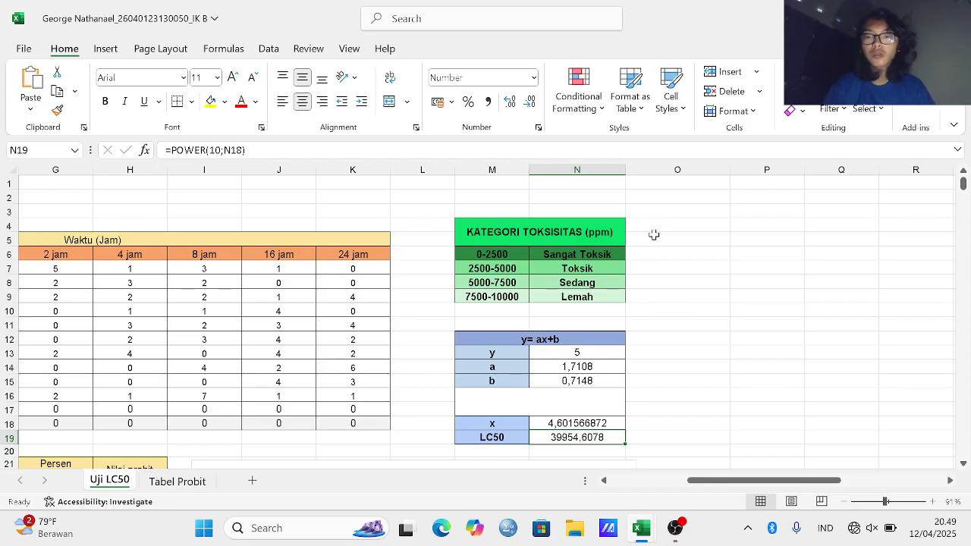
pyautogui.scroll(-8, 653, 236)
pyautogui.scroll(1, 654, 235)
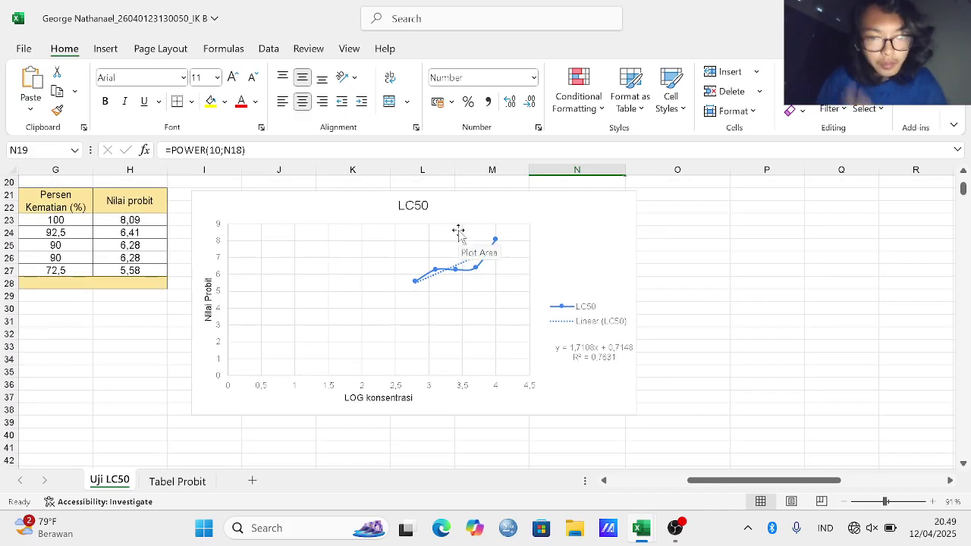
pyautogui.scroll(1, 458, 231)
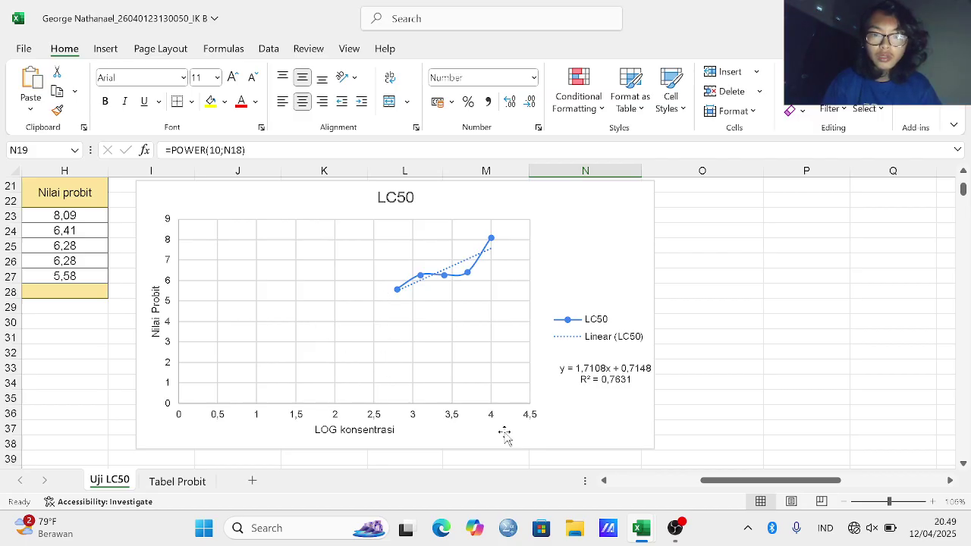
pyautogui.hscroll(-4, 400, 297)
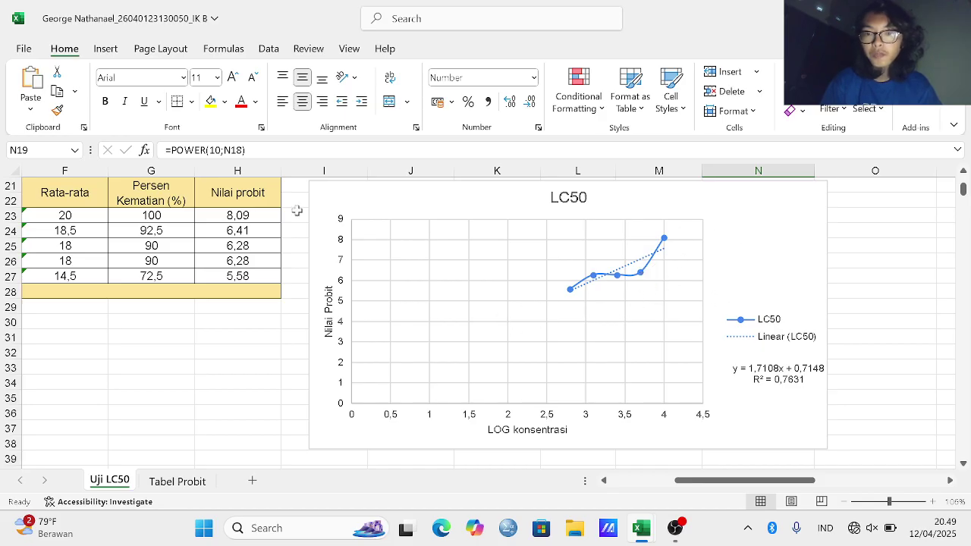
pyautogui.hscroll(-4, 303, 205)
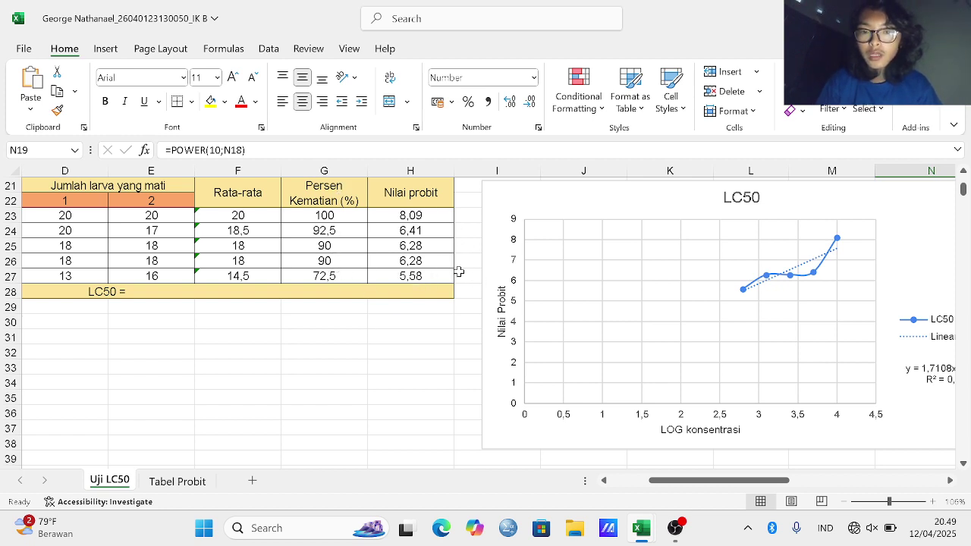
pyautogui.hscroll(1, 627, 353)
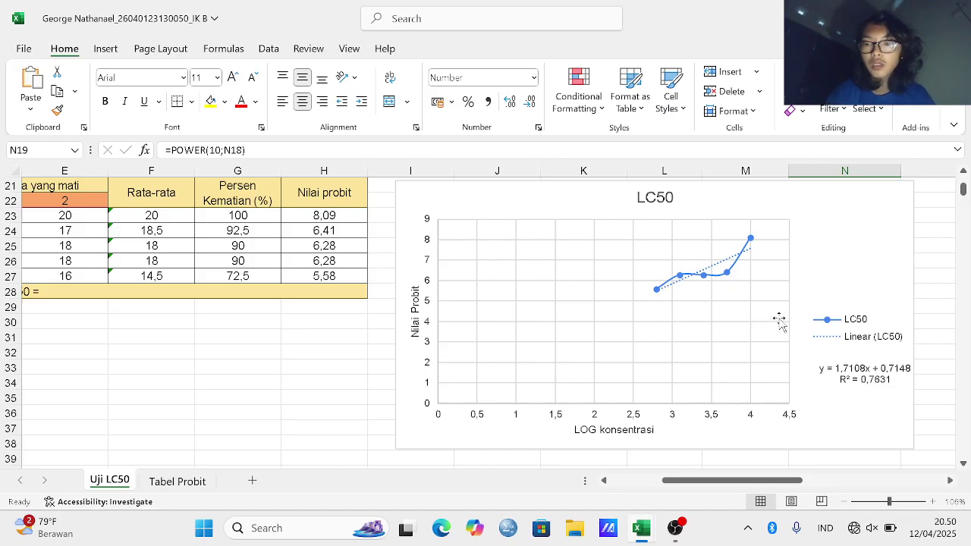
pyautogui.hscroll(2, 778, 321)
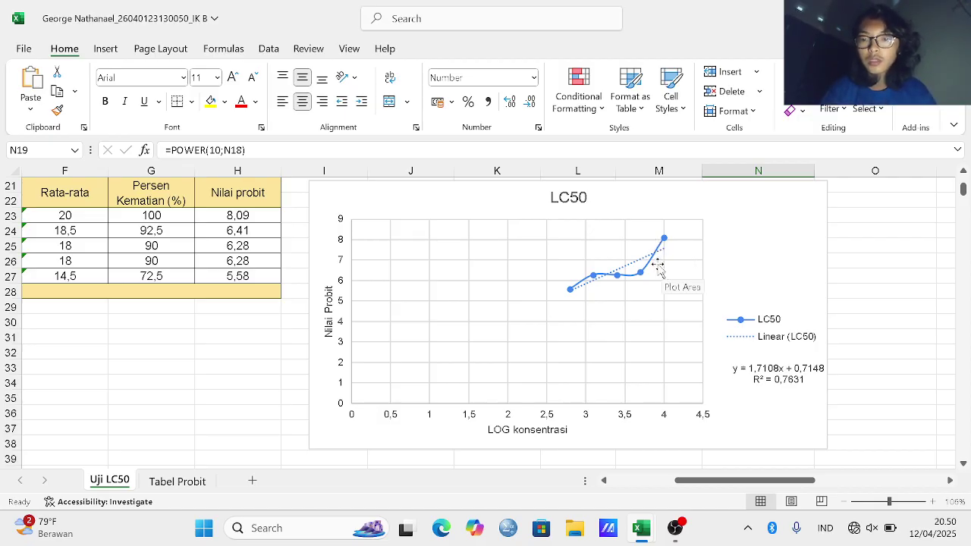
pyautogui.scroll(1, 702, 276)
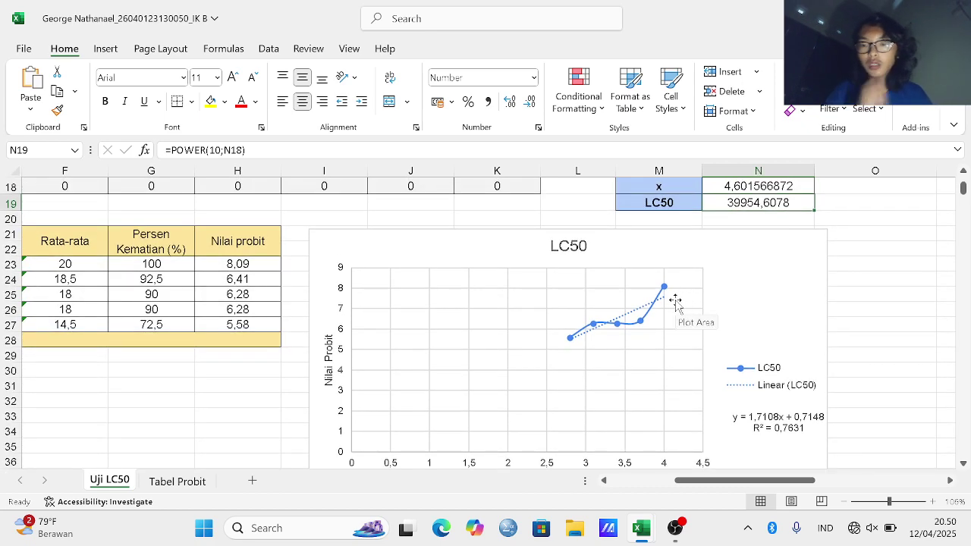
pyautogui.scroll(-1, 675, 301)
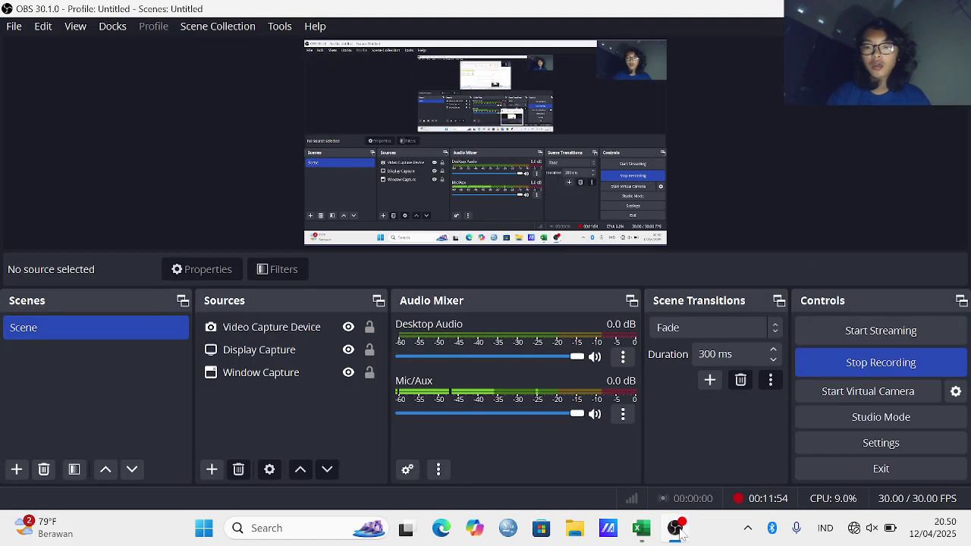
pyautogui.click(676, 527)
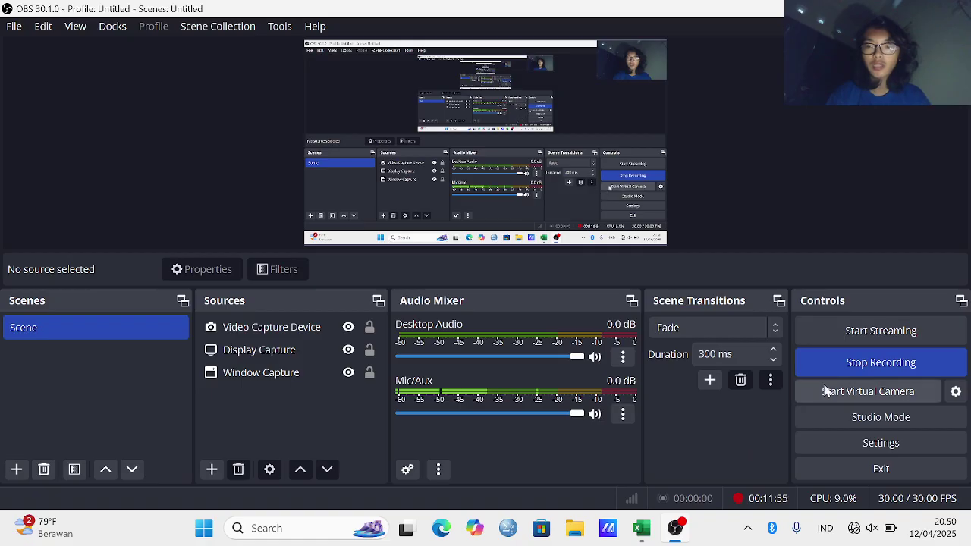